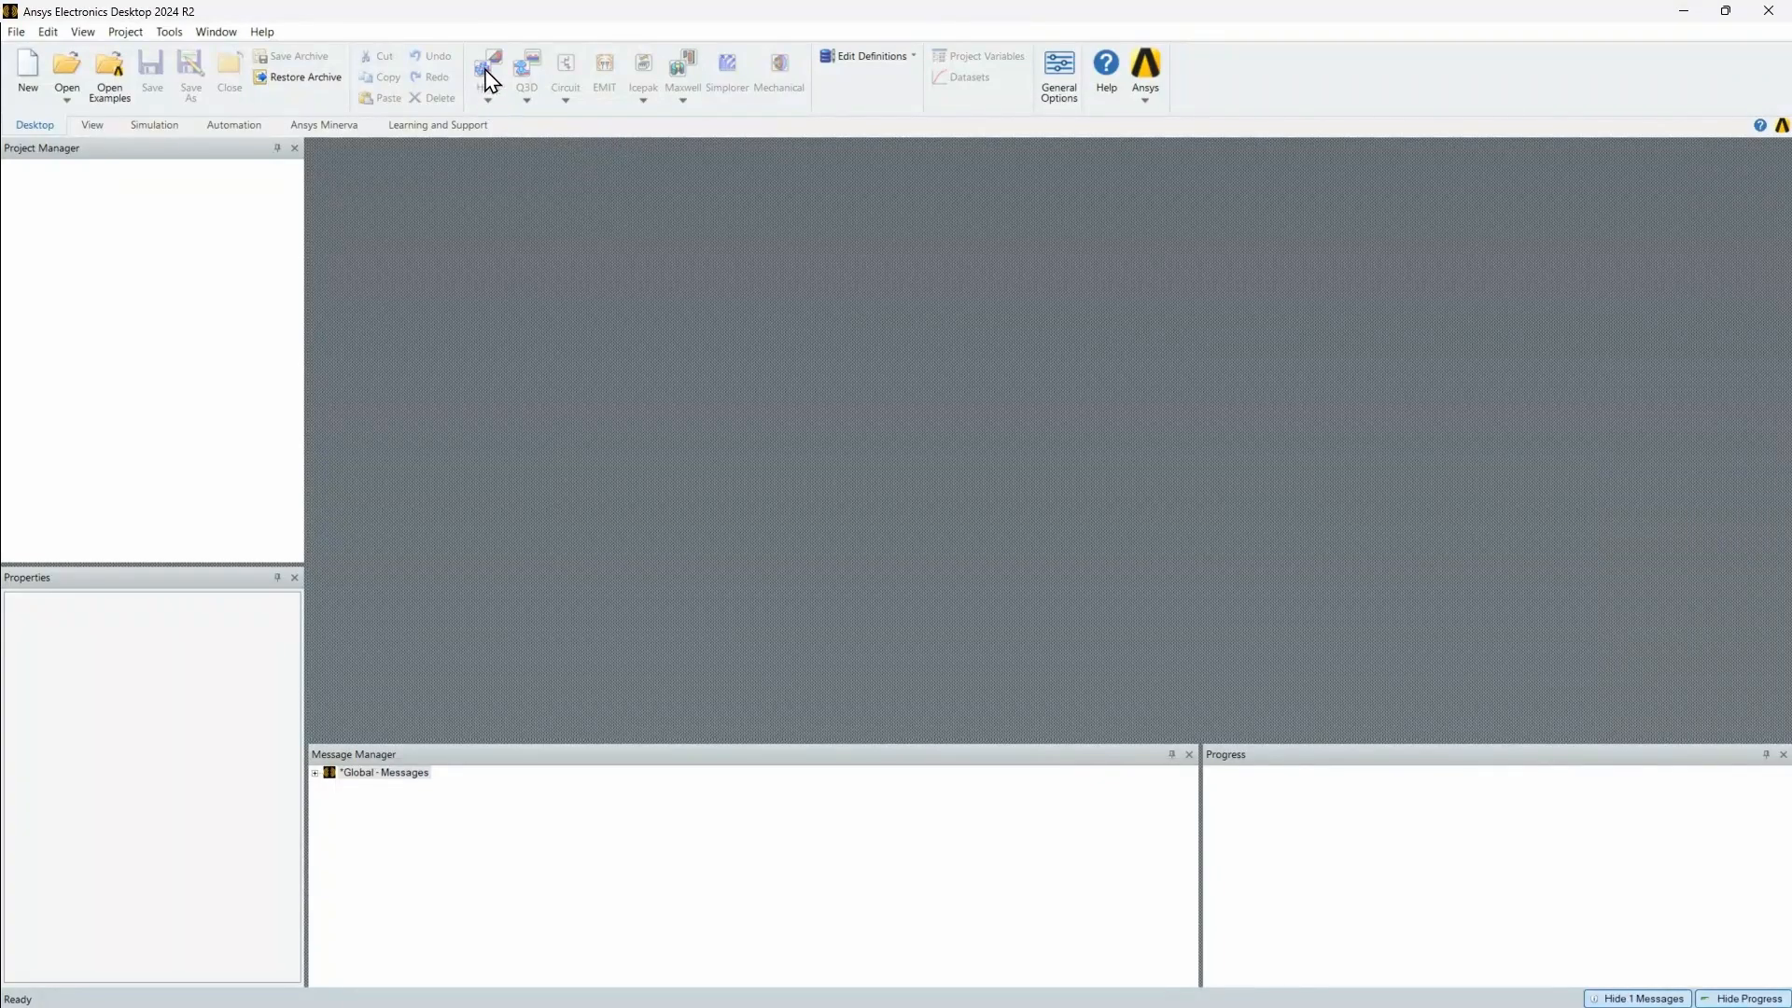
# Step: Create a new project containing an HFSS terminal network design
pyautogui.click(27, 86)
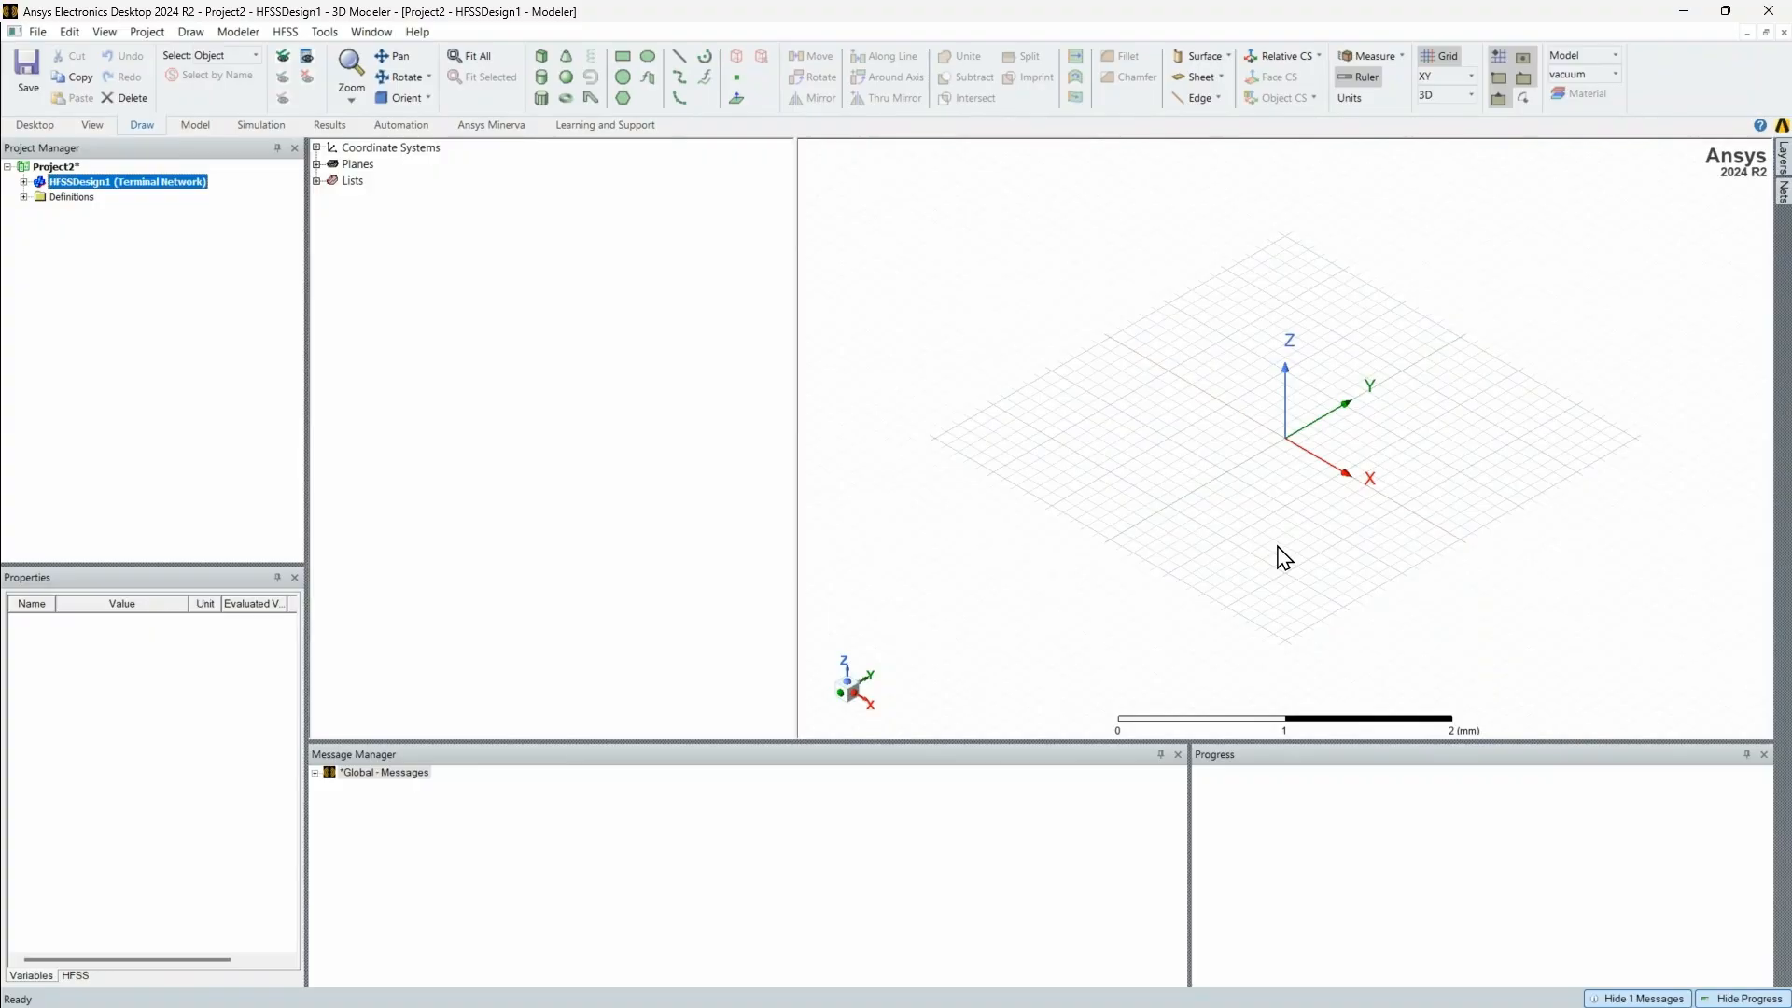
pyautogui.click(37, 30)
pyautogui.click(92, 96)
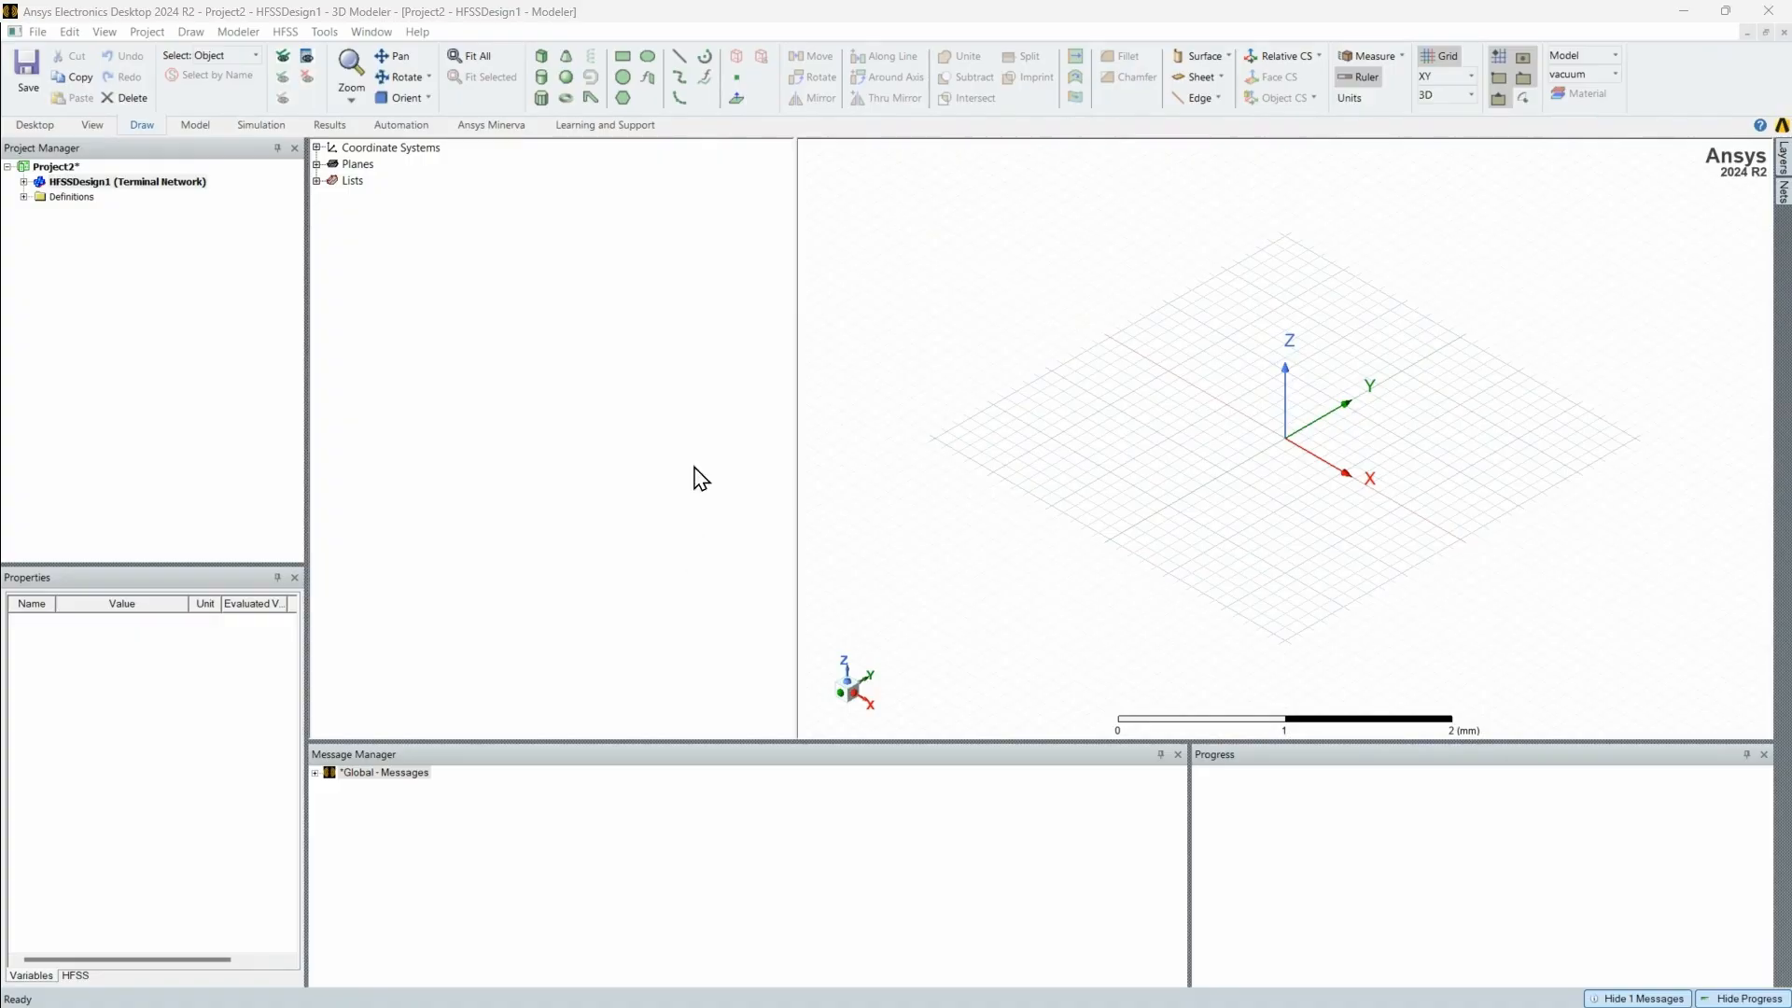
pyautogui.click(1018, 681)
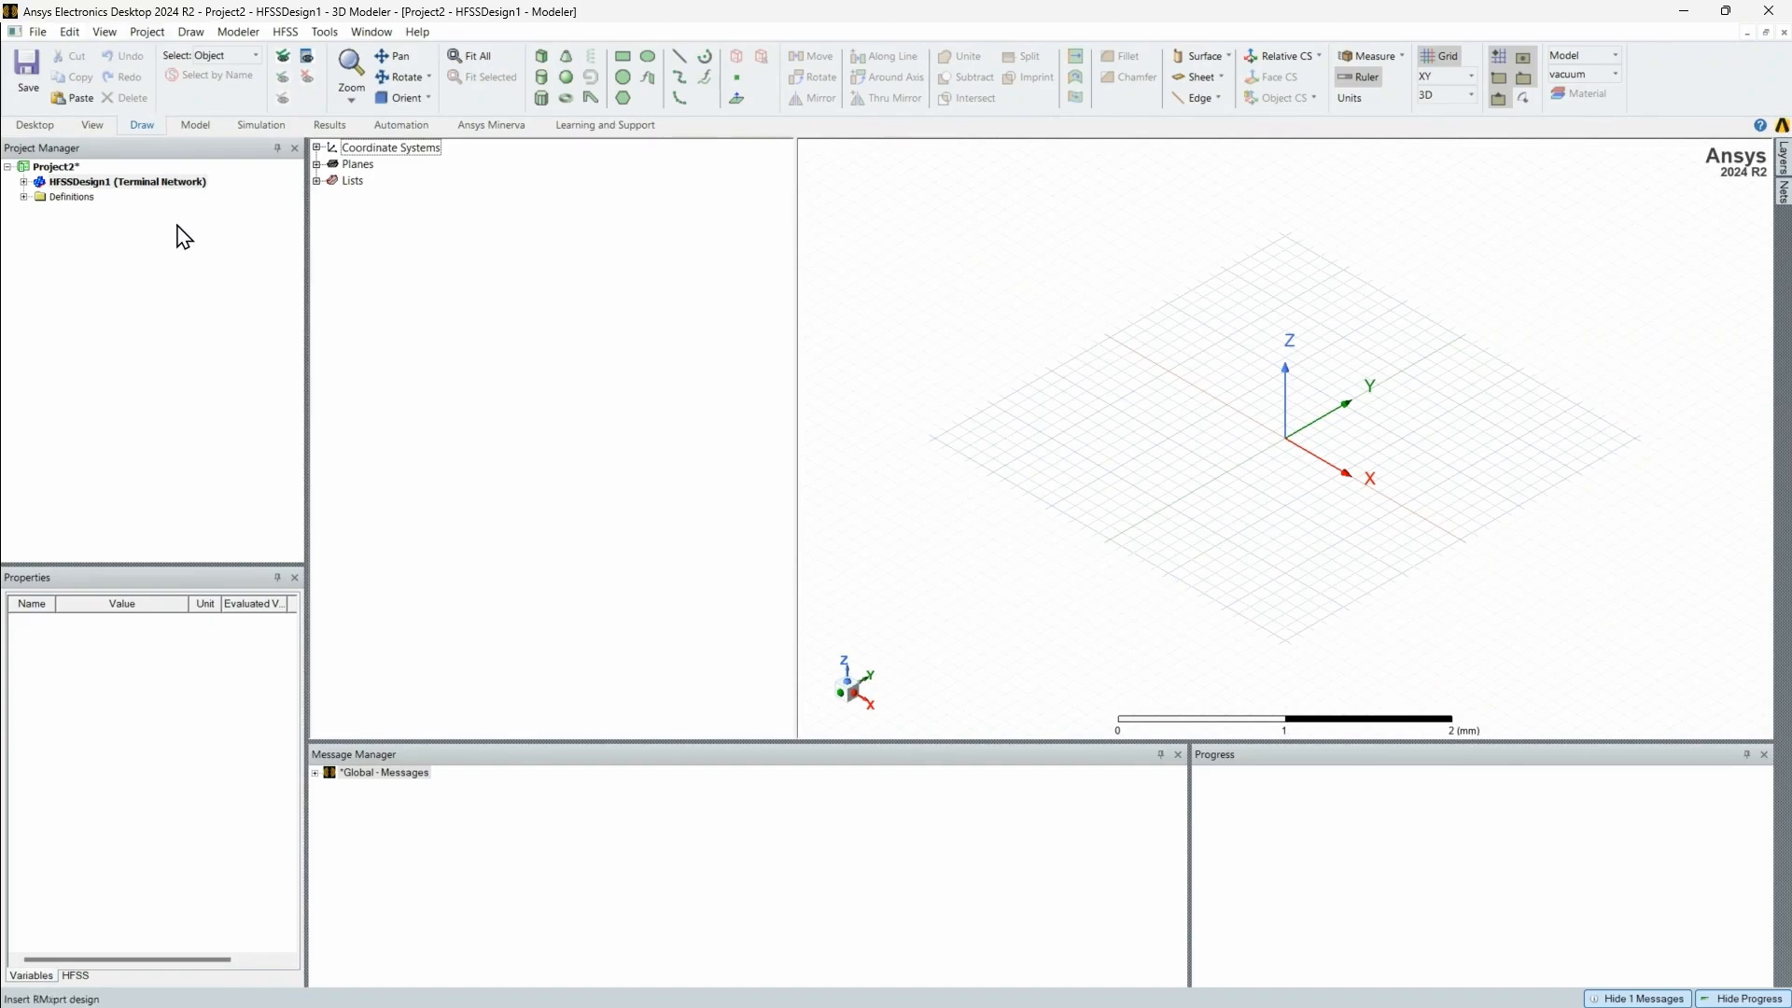
# Step: Look through the desktop, drawing, modelling, simulation and learning commands available for the HFSS design
pyautogui.click(121, 320)
pyautogui.click(32, 123)
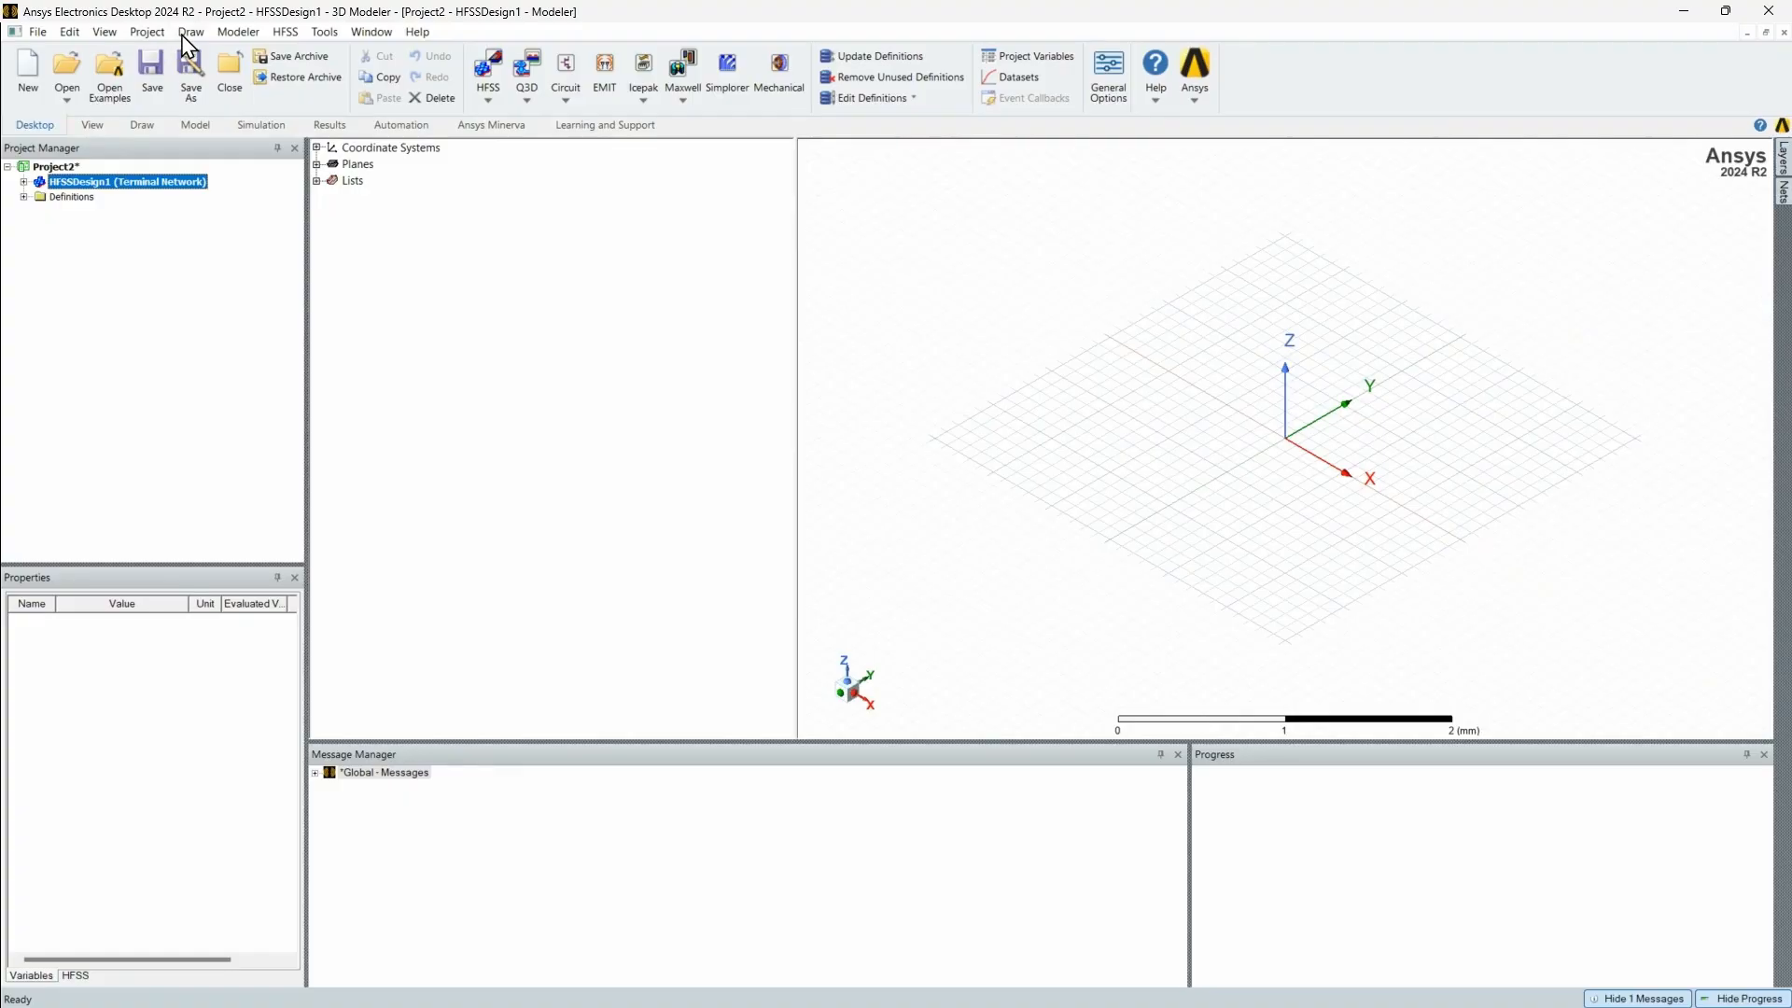
pyautogui.click(144, 128)
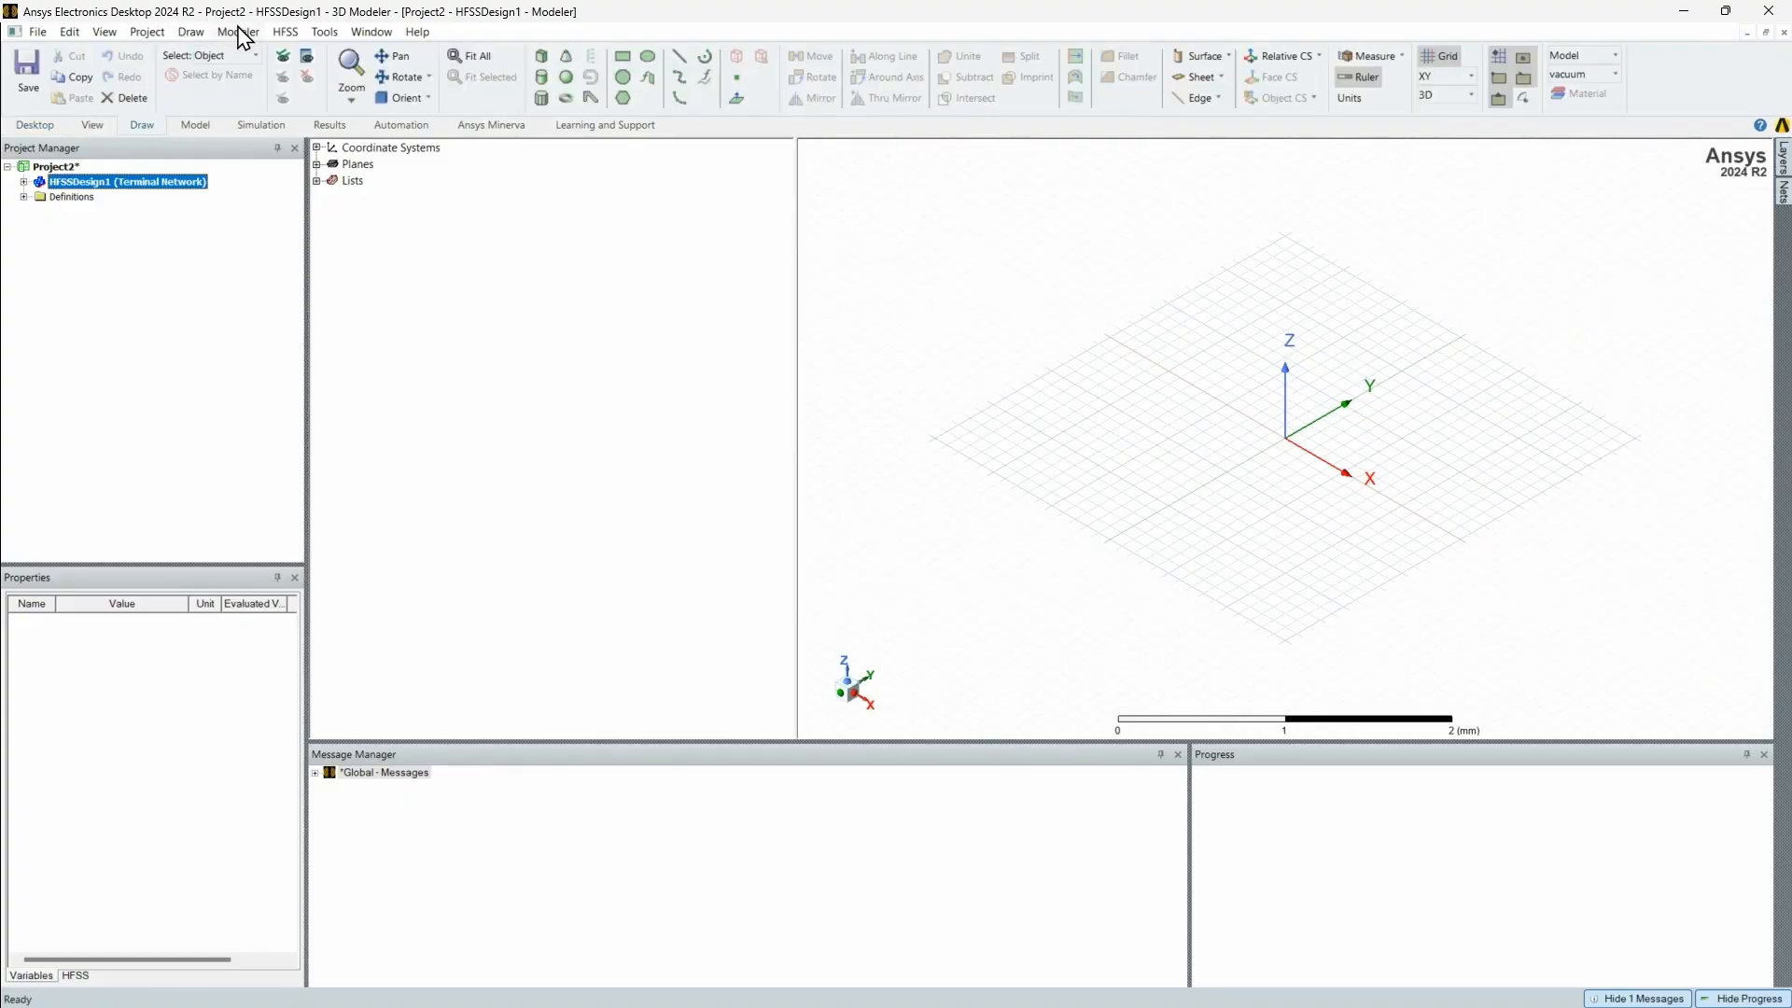
pyautogui.click(628, 239)
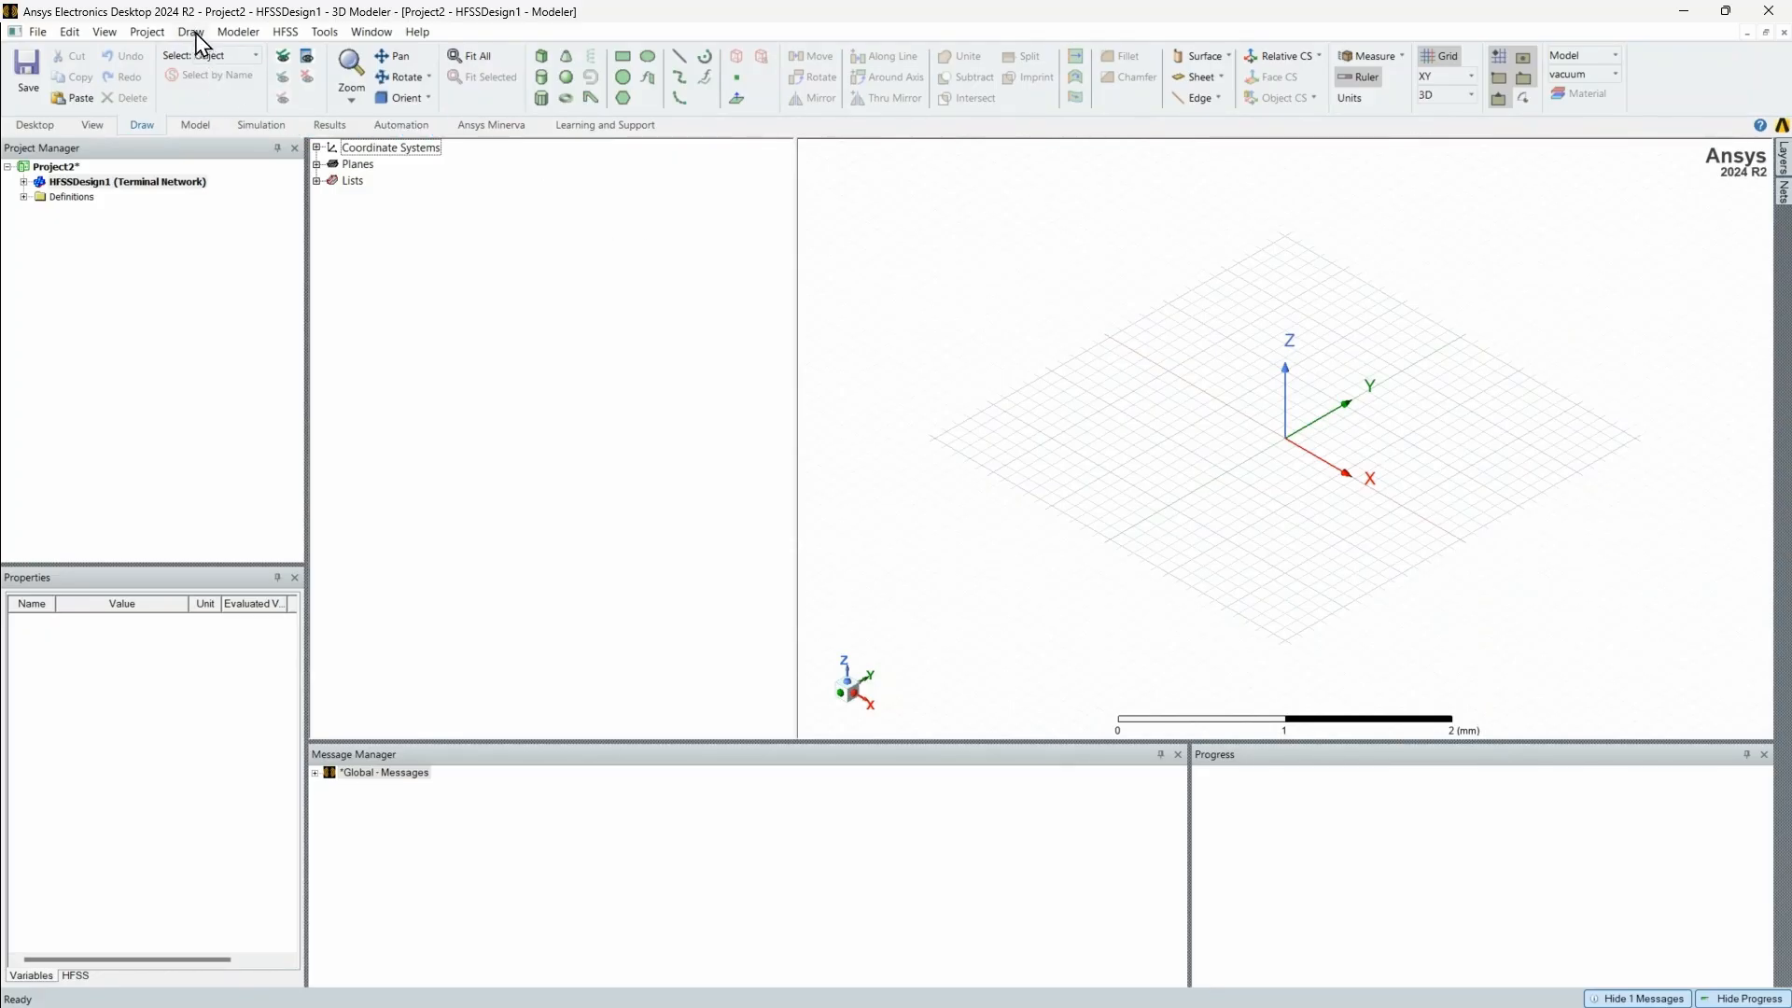
pyautogui.click(194, 127)
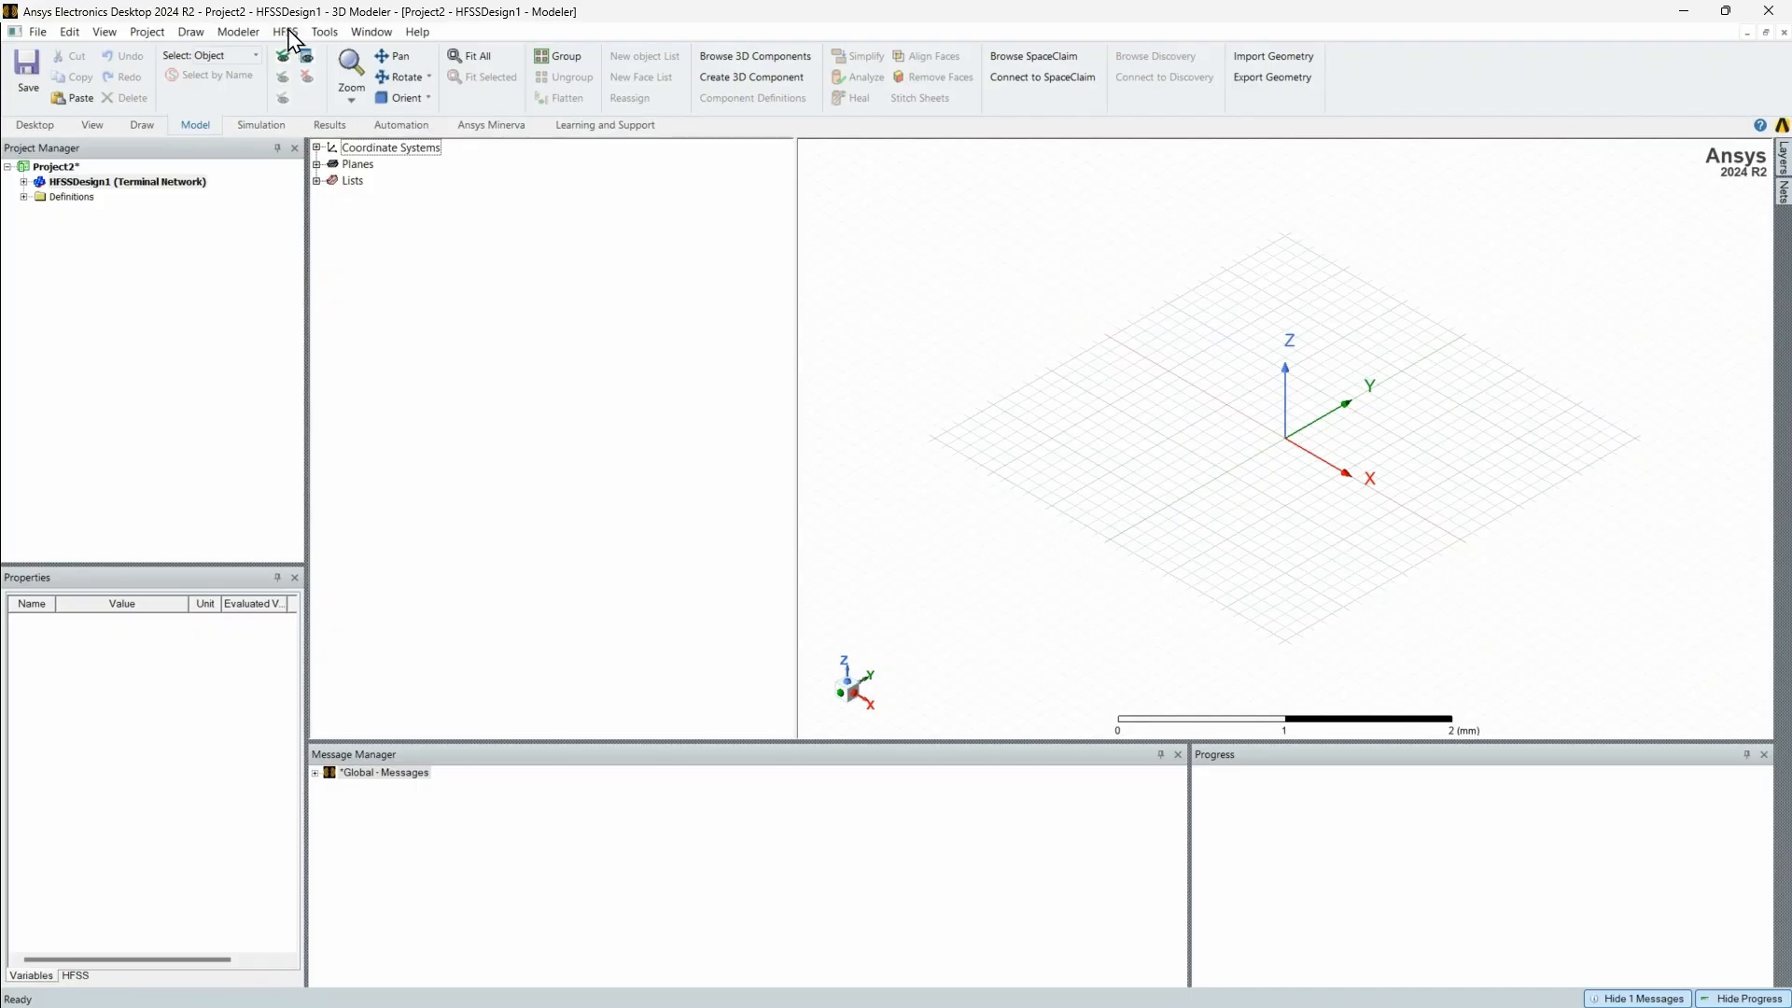
pyautogui.click(258, 127)
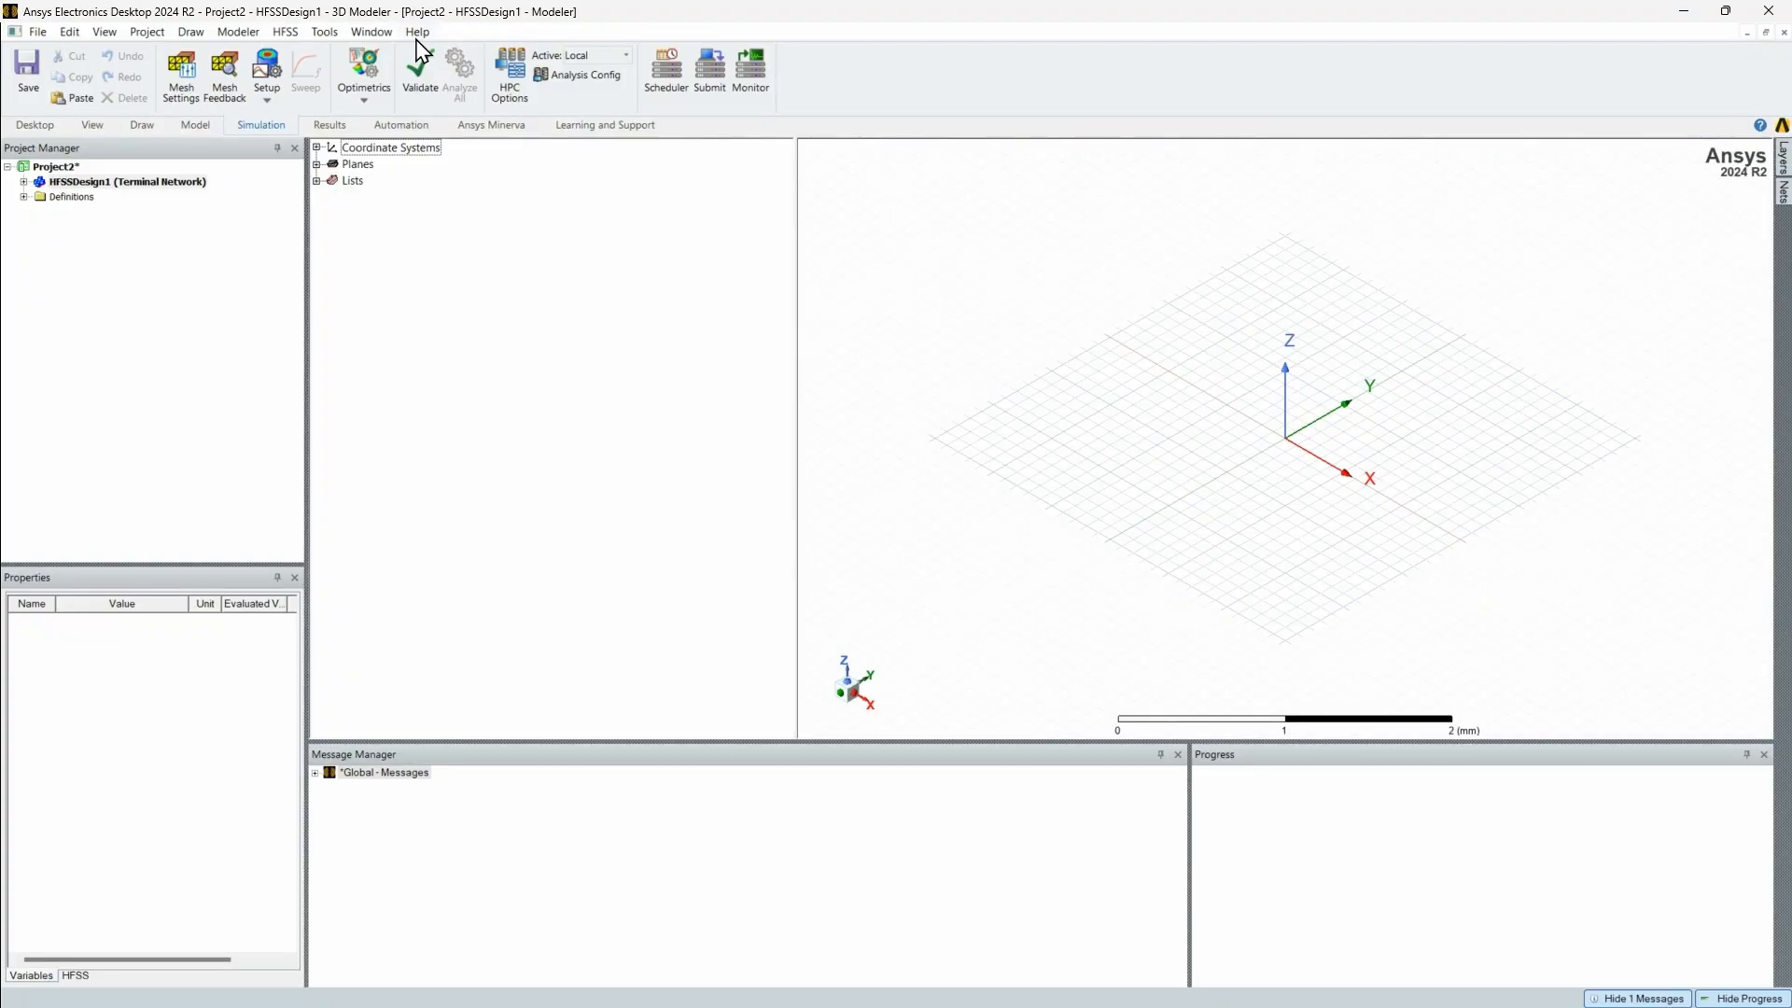
pyautogui.click(622, 132)
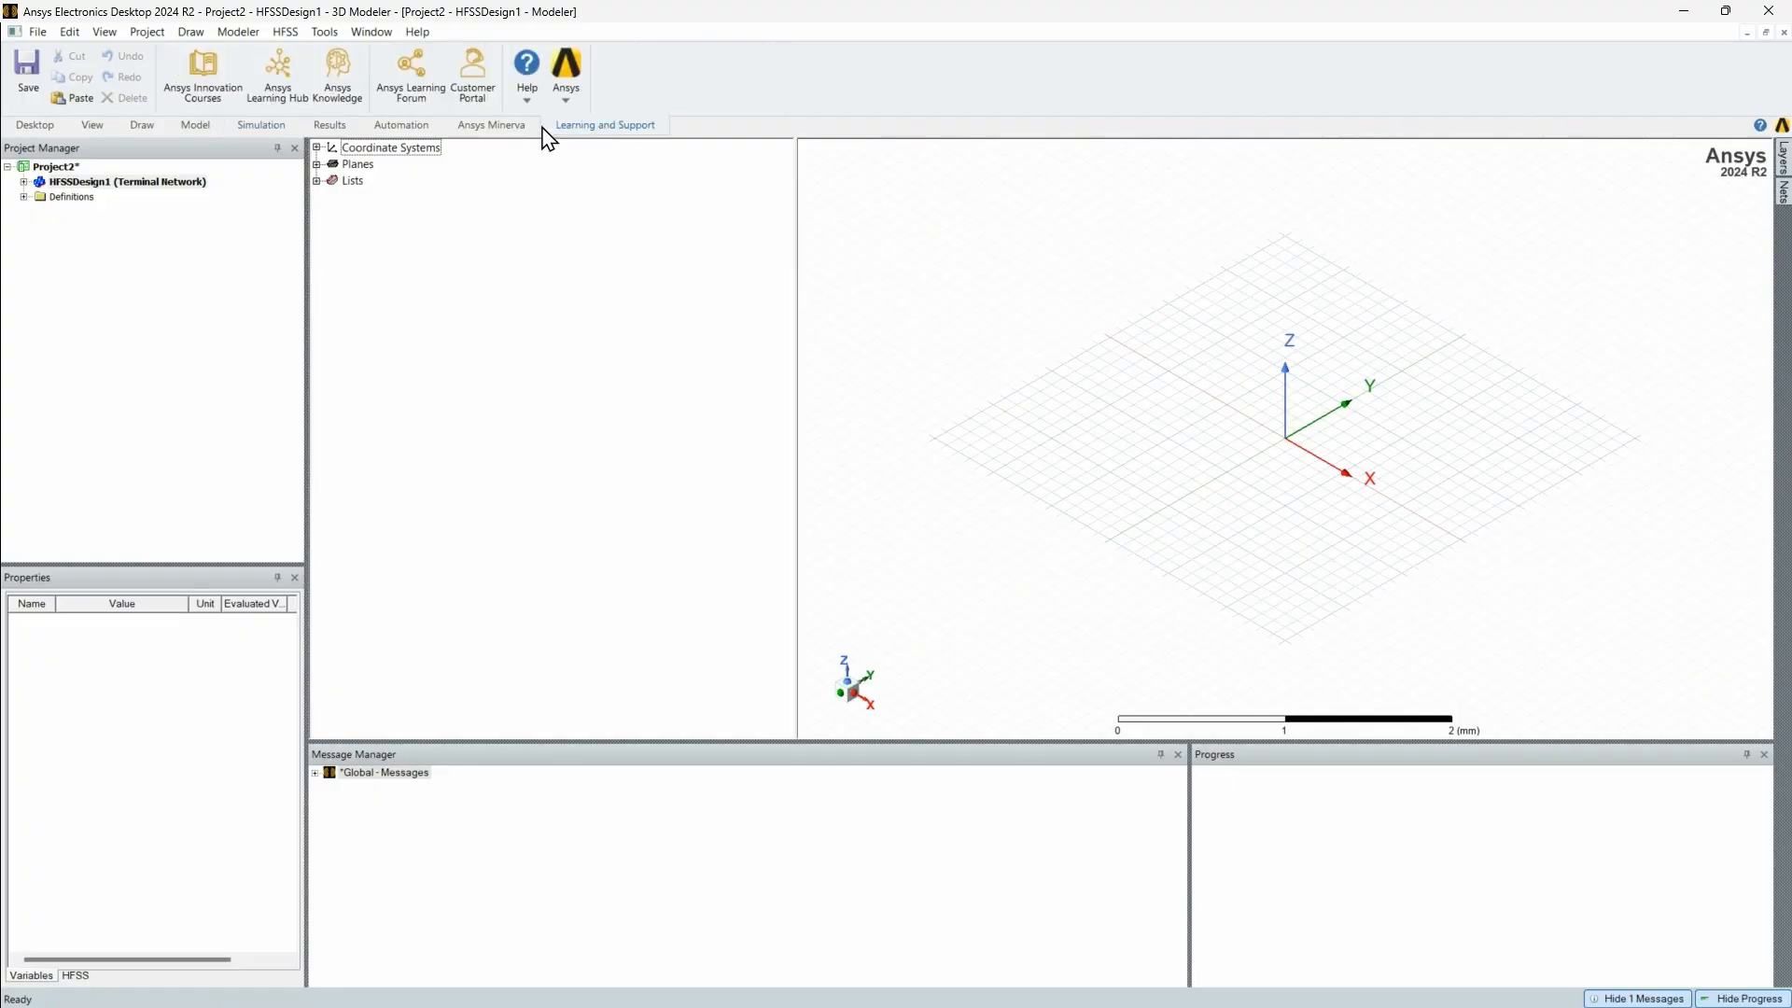
pyautogui.click(41, 130)
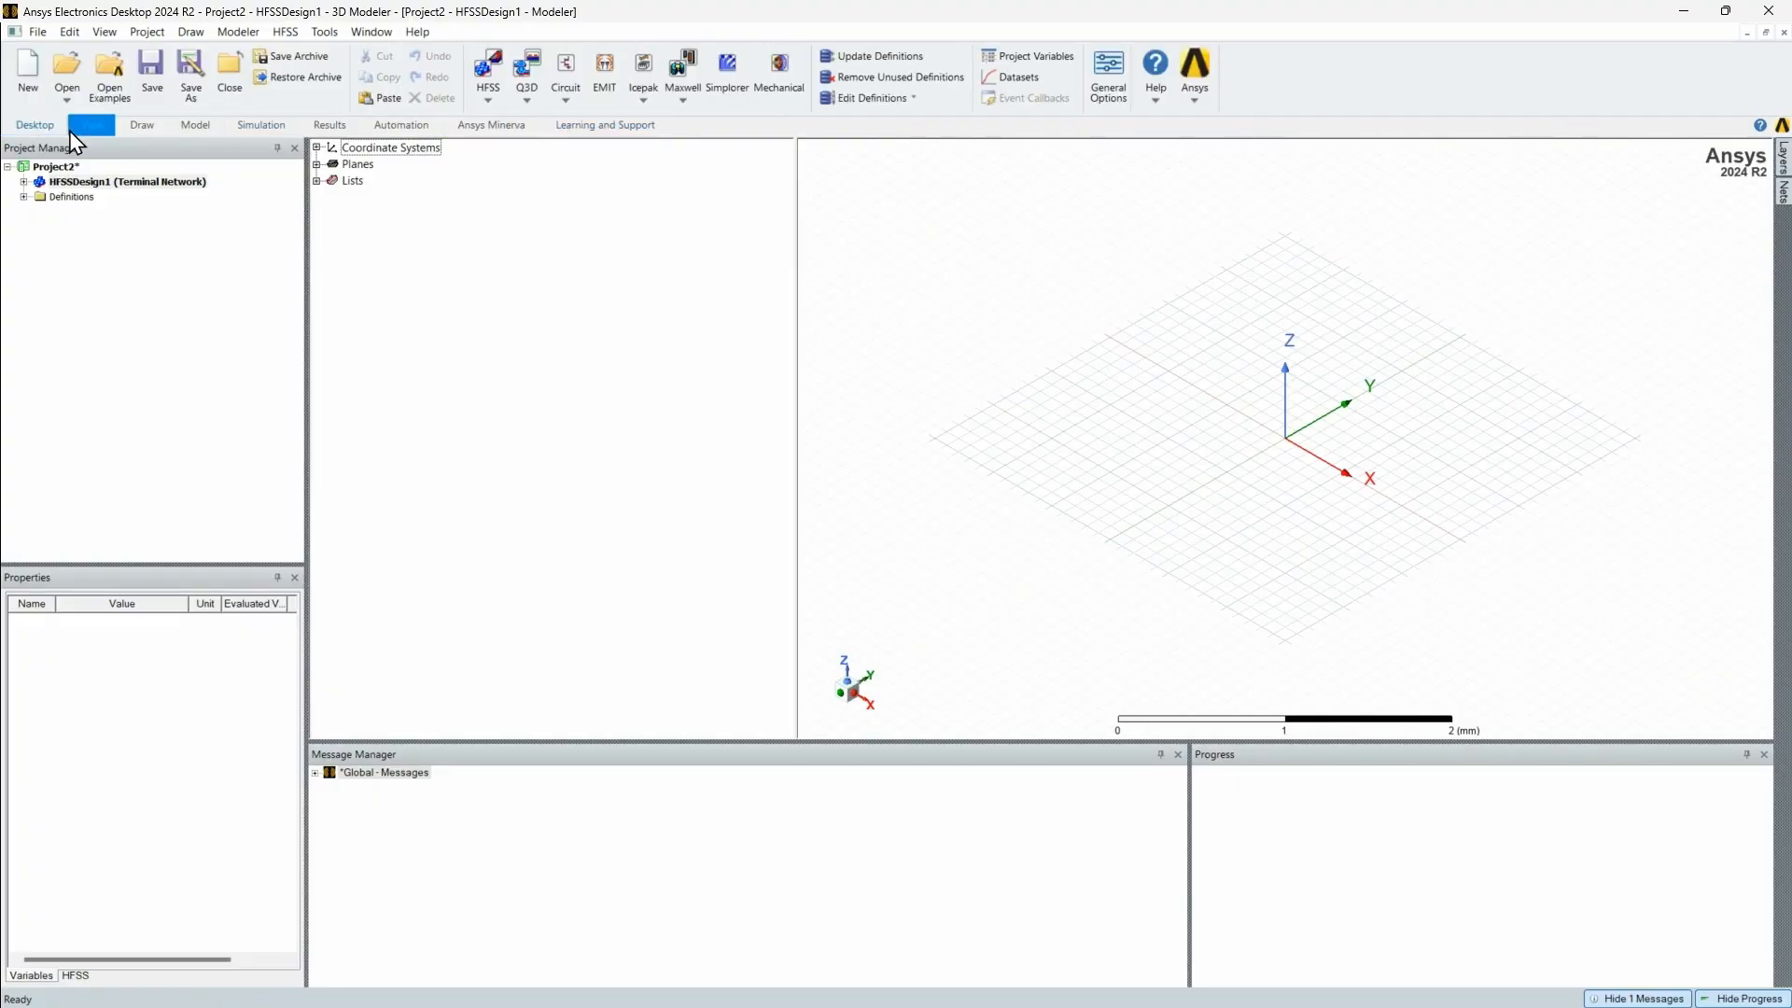
# Step: Practise rotating and zooming the empty modeler view, including an area zoom around the coordinate origin
pyautogui.click(73, 129)
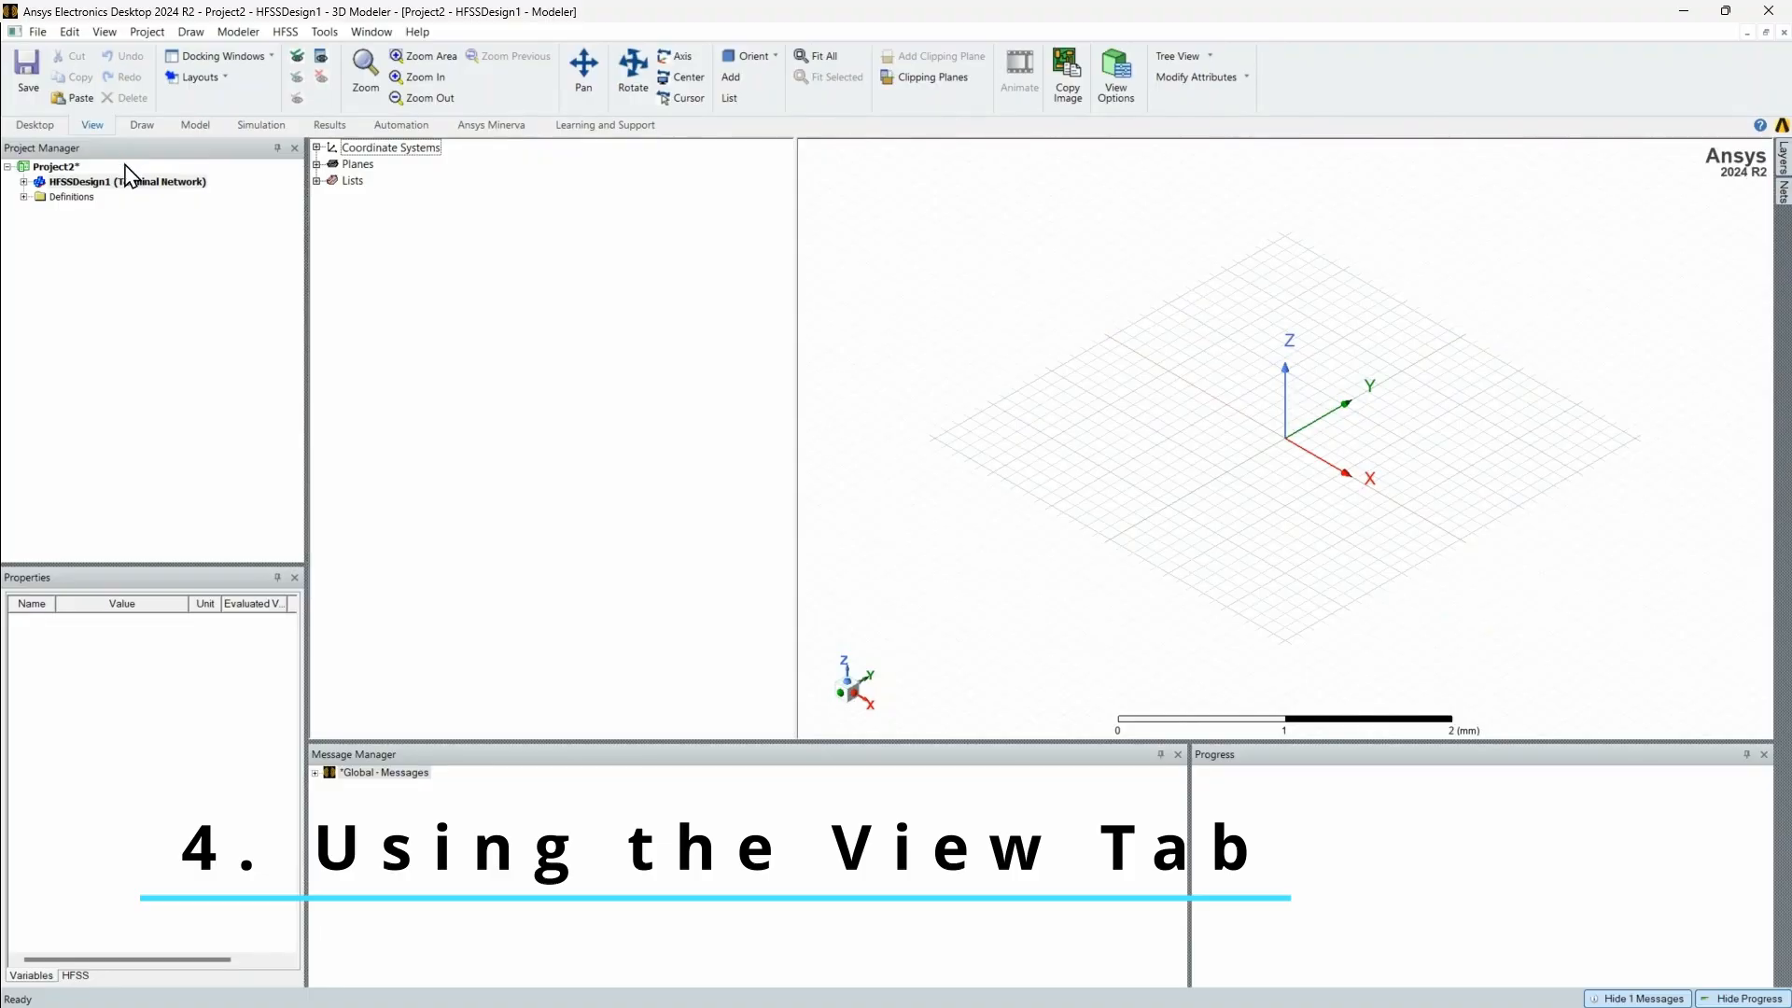
pyautogui.click(633, 82)
pyautogui.moveTo(1045, 352); pyautogui.dragTo(1232, 457)
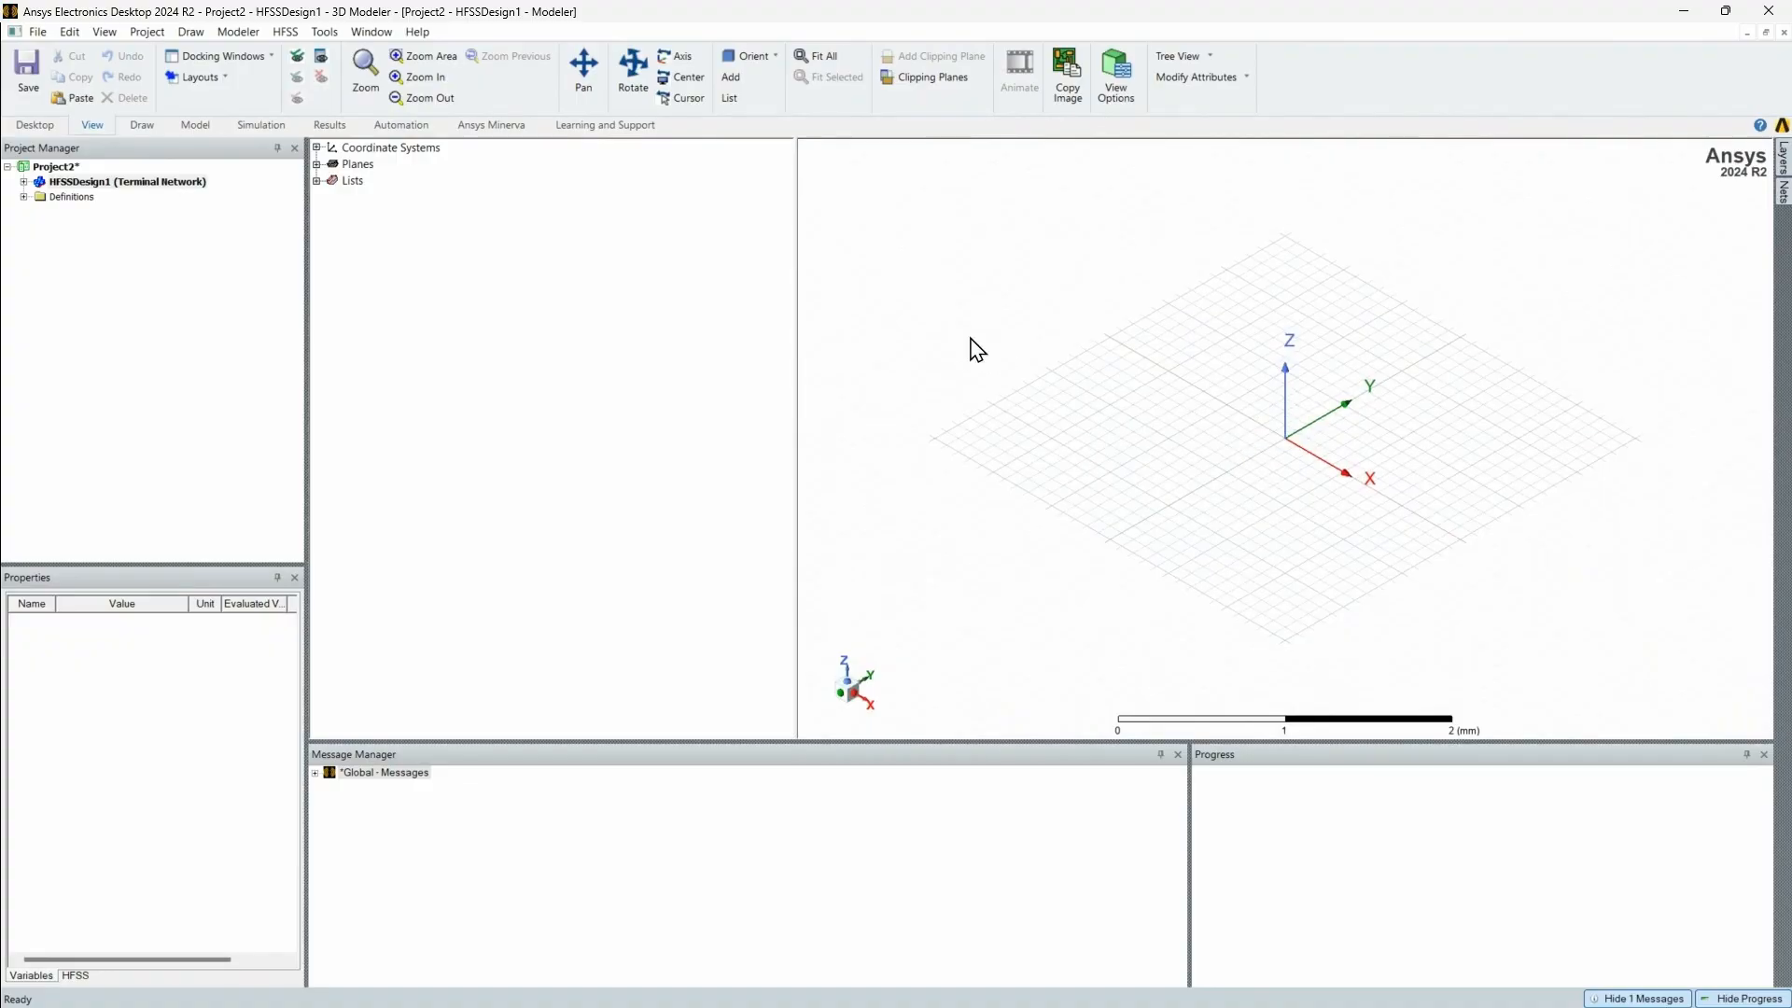
pyautogui.click(365, 73)
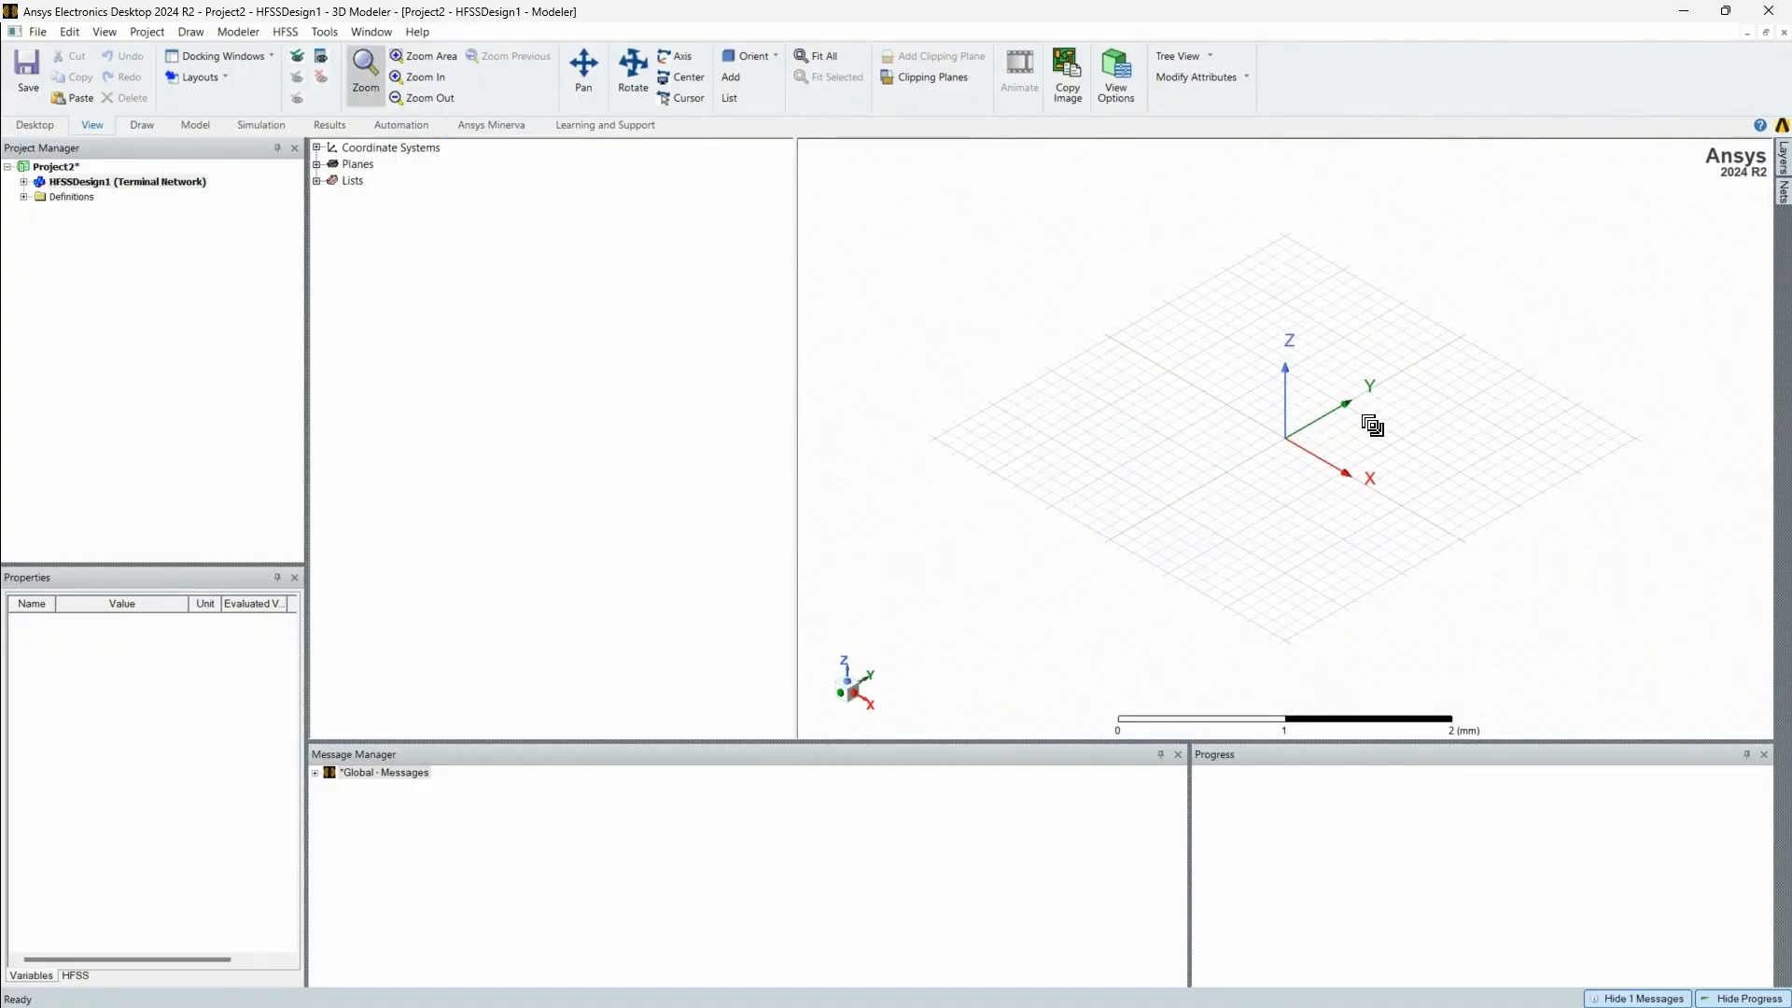
pyautogui.moveTo(1284, 404); pyautogui.dragTo(1216, 328)
pyautogui.moveTo(1173, 218); pyautogui.dragTo(1291, 447)
pyautogui.click(422, 56)
pyautogui.moveTo(1108, 272); pyautogui.dragTo(1468, 565)
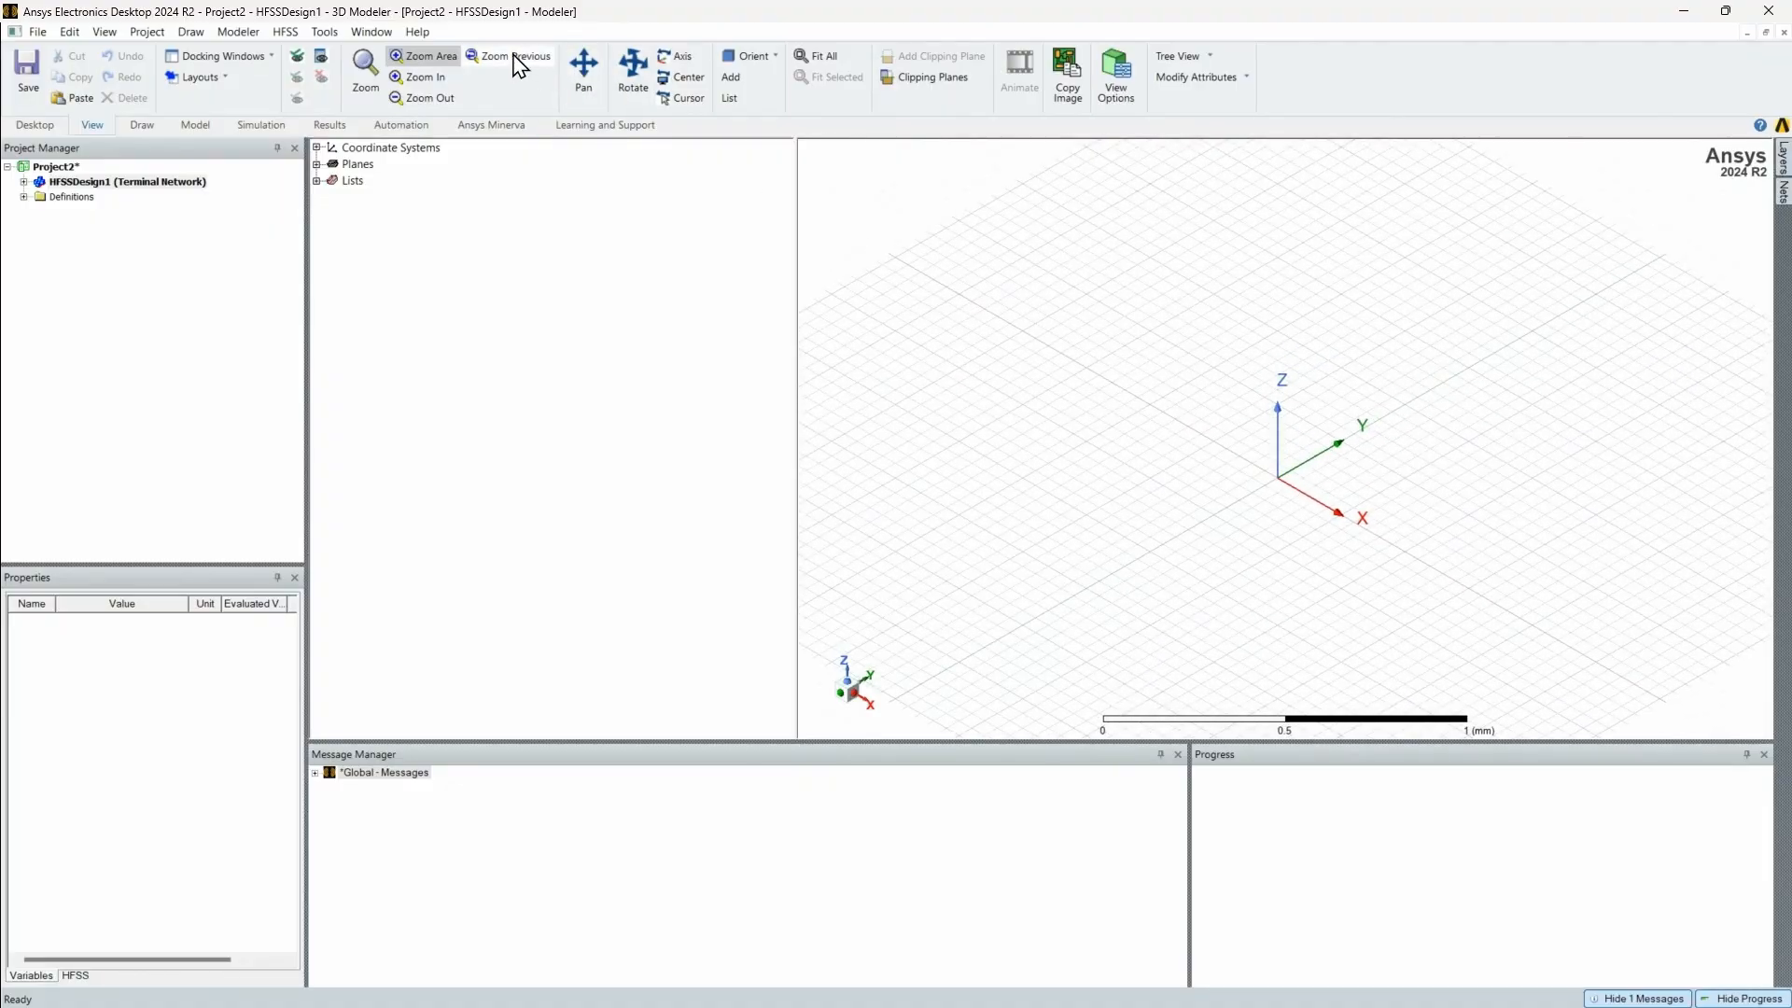
# Step: Pan the magnified view, and rotate it to see the grid from a different angle
pyautogui.click(583, 70)
pyautogui.moveTo(1284, 640); pyautogui.dragTo(1184, 628)
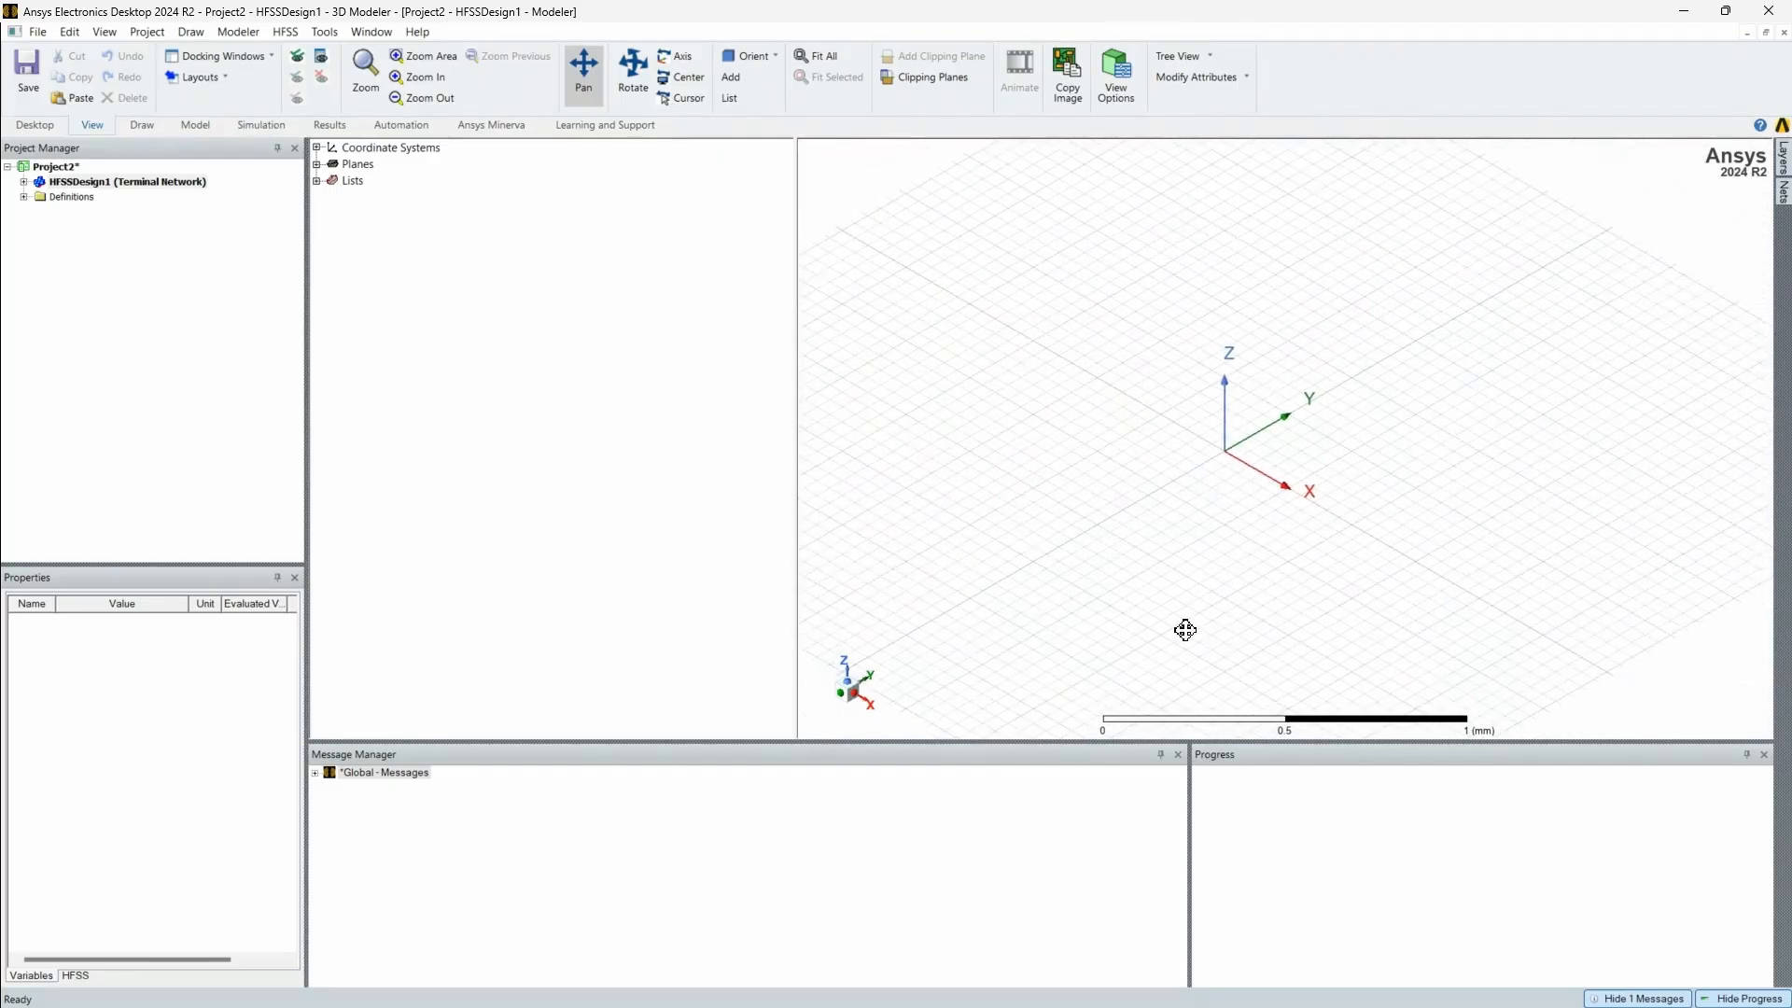
pyautogui.click(633, 70)
pyautogui.moveTo(1129, 531)
pyautogui.mouseDown()
pyautogui.moveTo(1132, 388)
pyautogui.moveTo(1131, 535)
pyautogui.mouseUp()
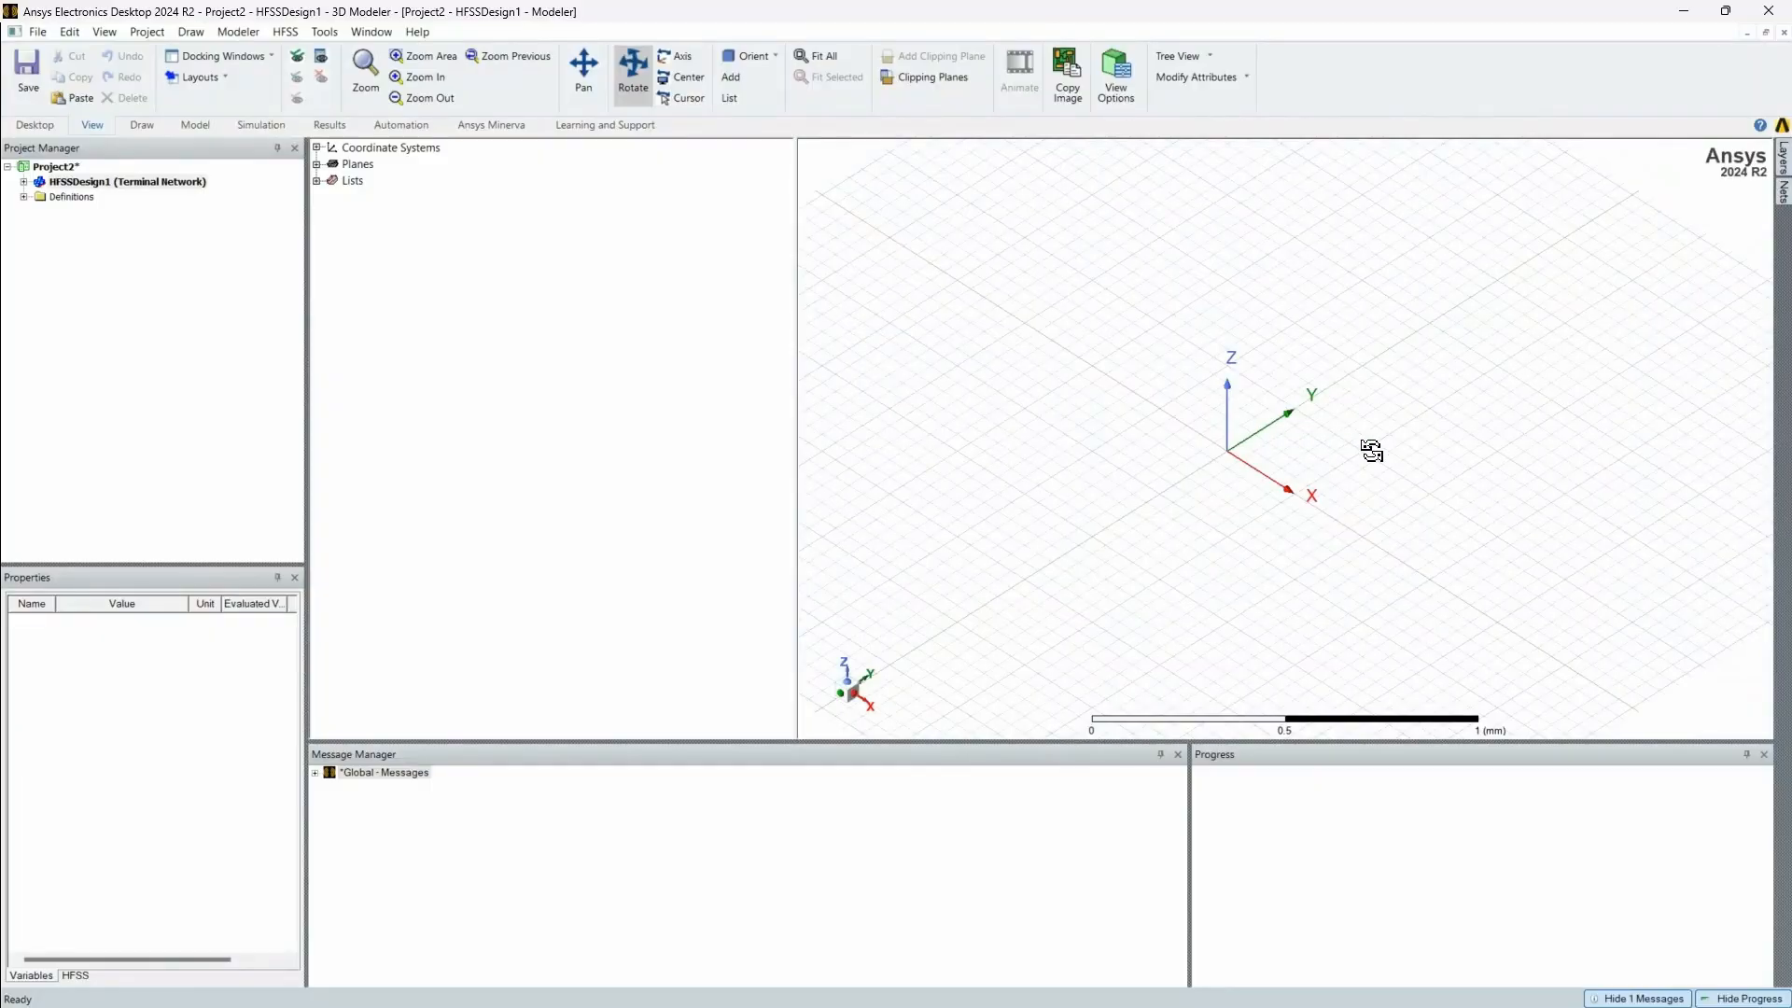
pyautogui.moveTo(1368, 452)
pyautogui.mouseDown()
pyautogui.moveTo(1381, 305)
pyautogui.moveTo(1380, 448)
pyautogui.moveTo(1381, 425)
pyautogui.mouseUp()
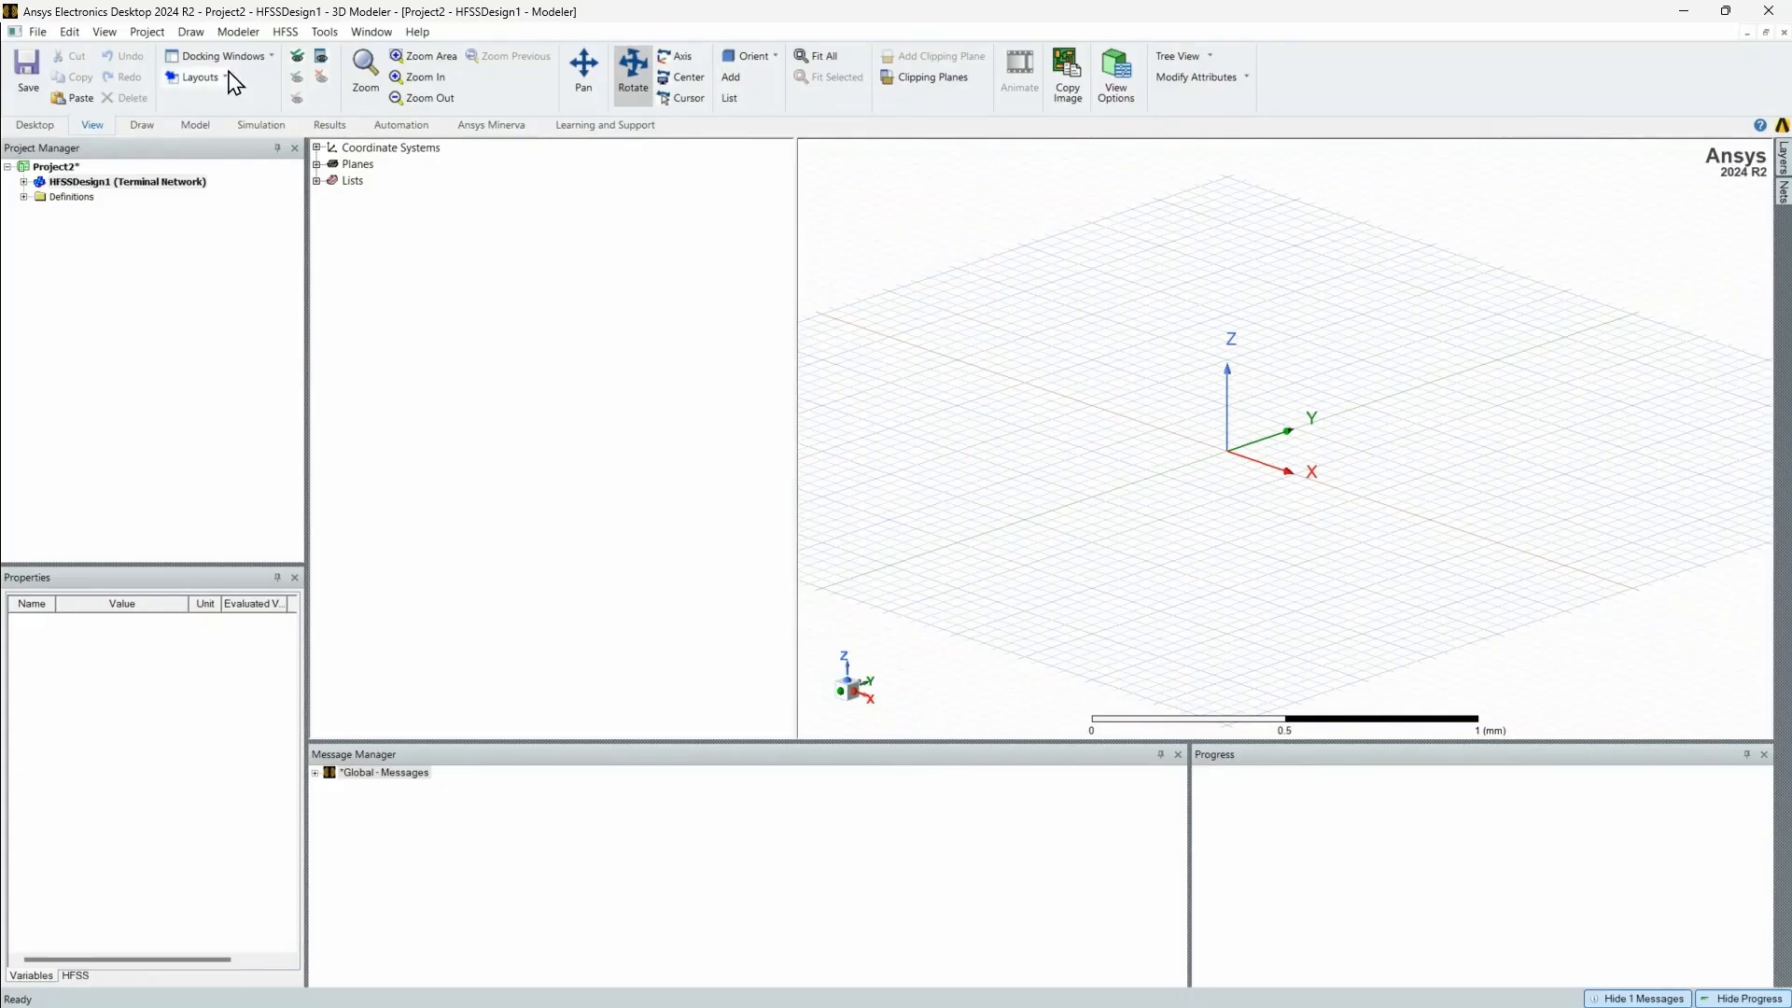
# Step: Draw a vacuum box from the coordinate origin, with its base on the XY plane and its height along positive Z
pyautogui.click(133, 127)
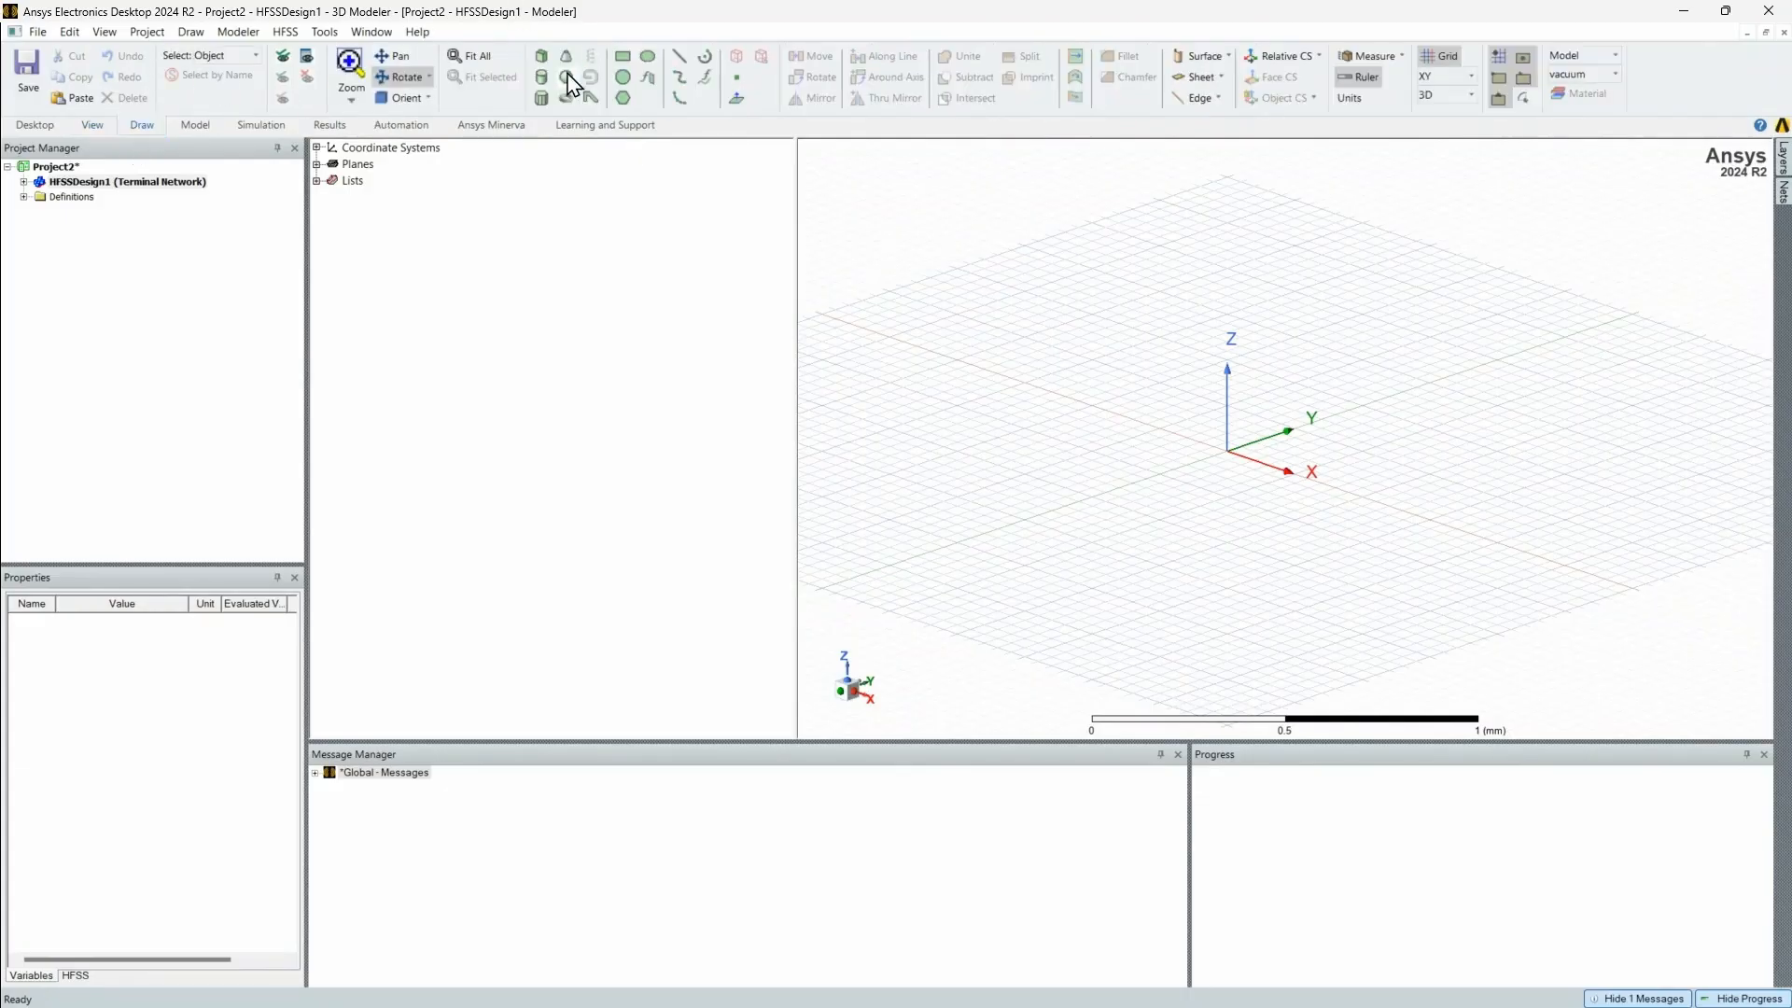
pyautogui.moveTo(1192, 390); pyautogui.dragTo(1136, 392)
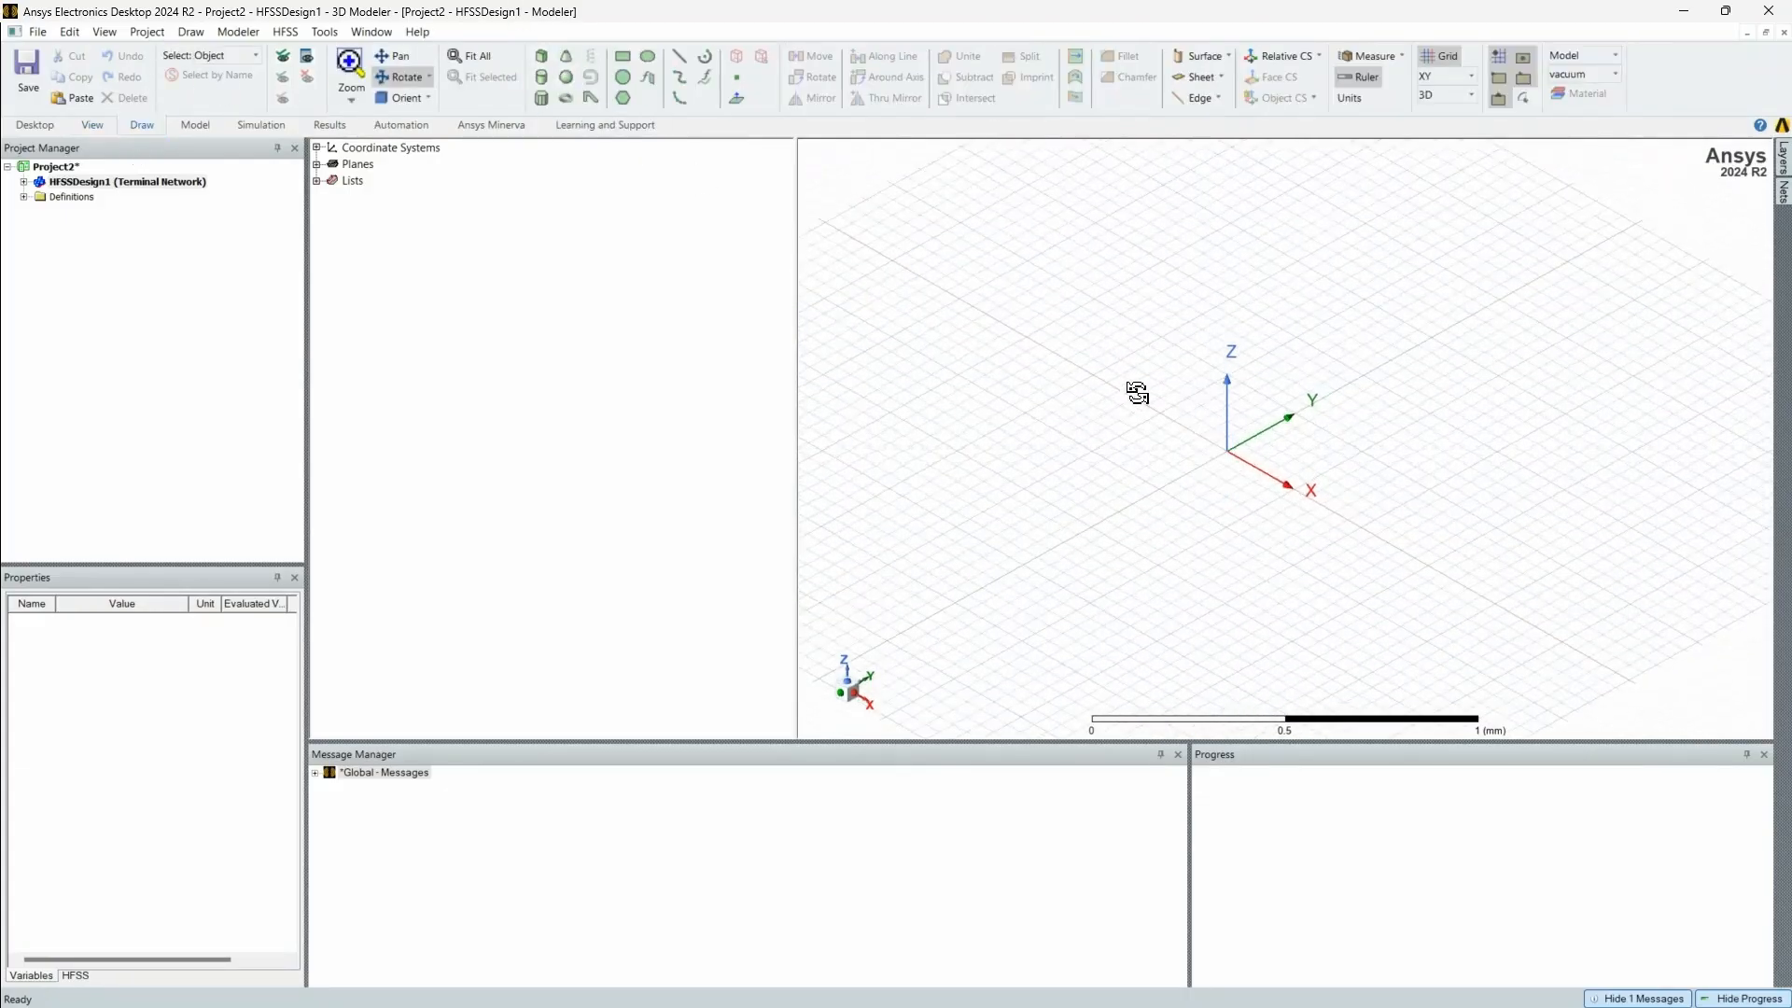
pyautogui.click(541, 61)
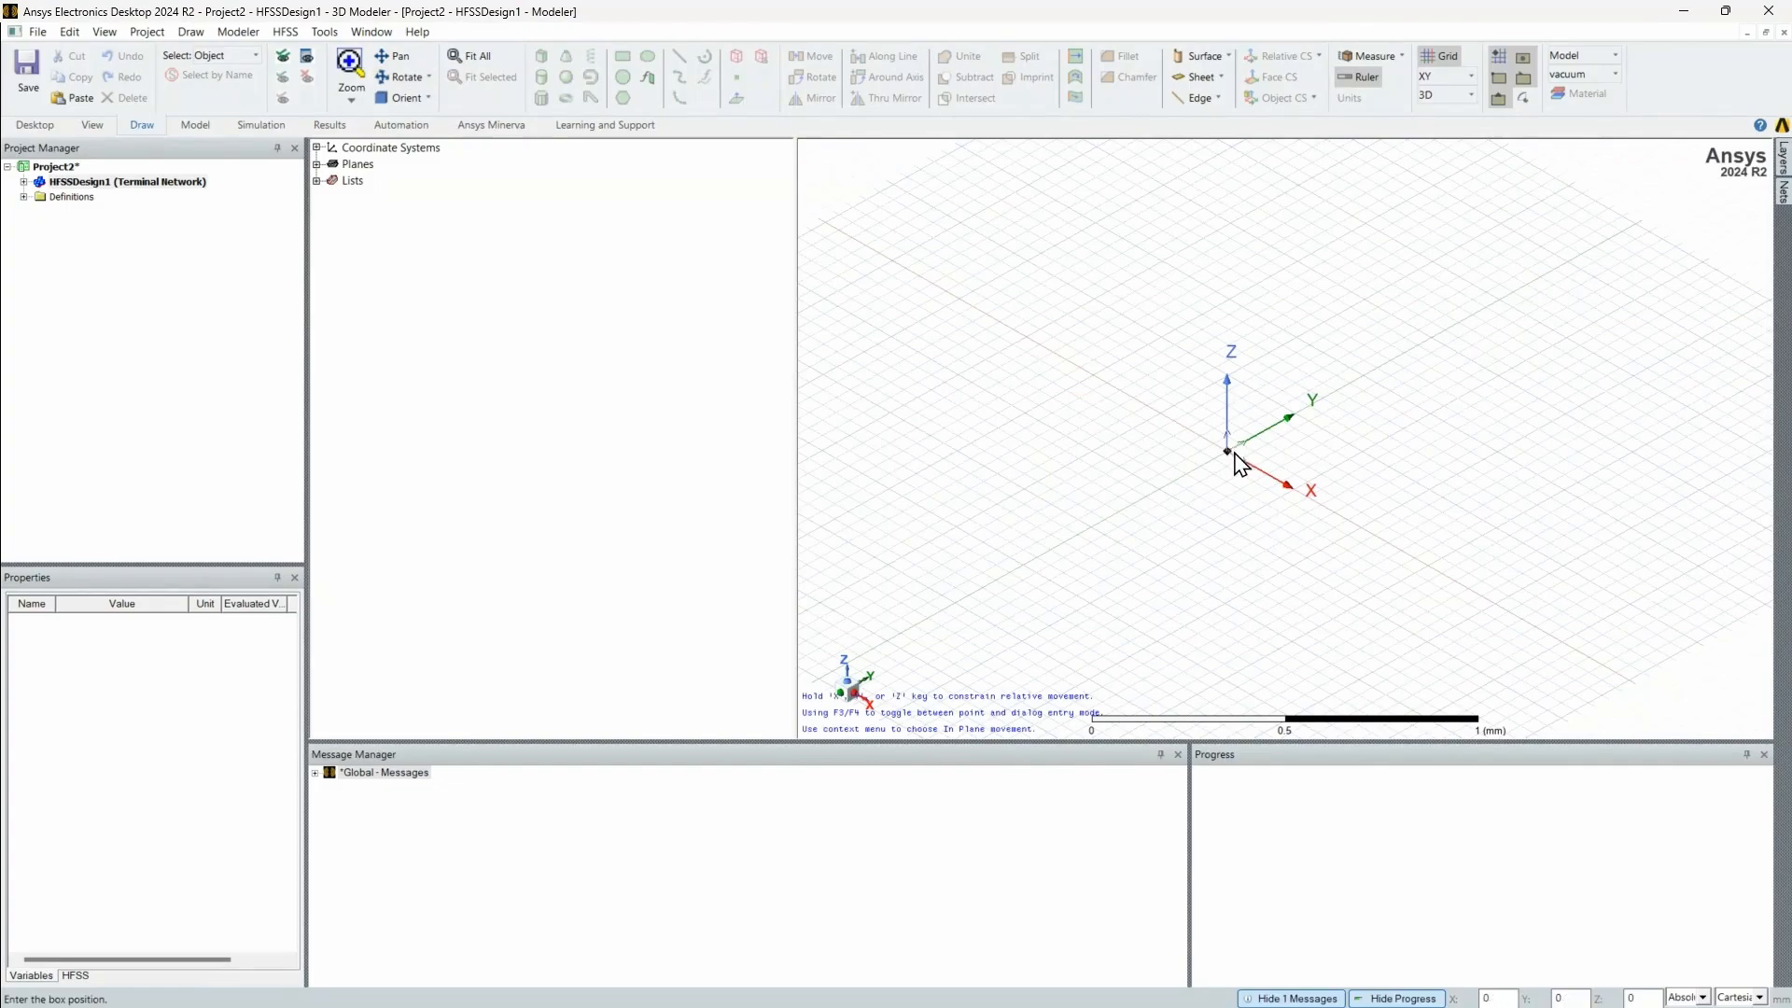
pyautogui.click(1227, 453)
pyautogui.click(1237, 627)
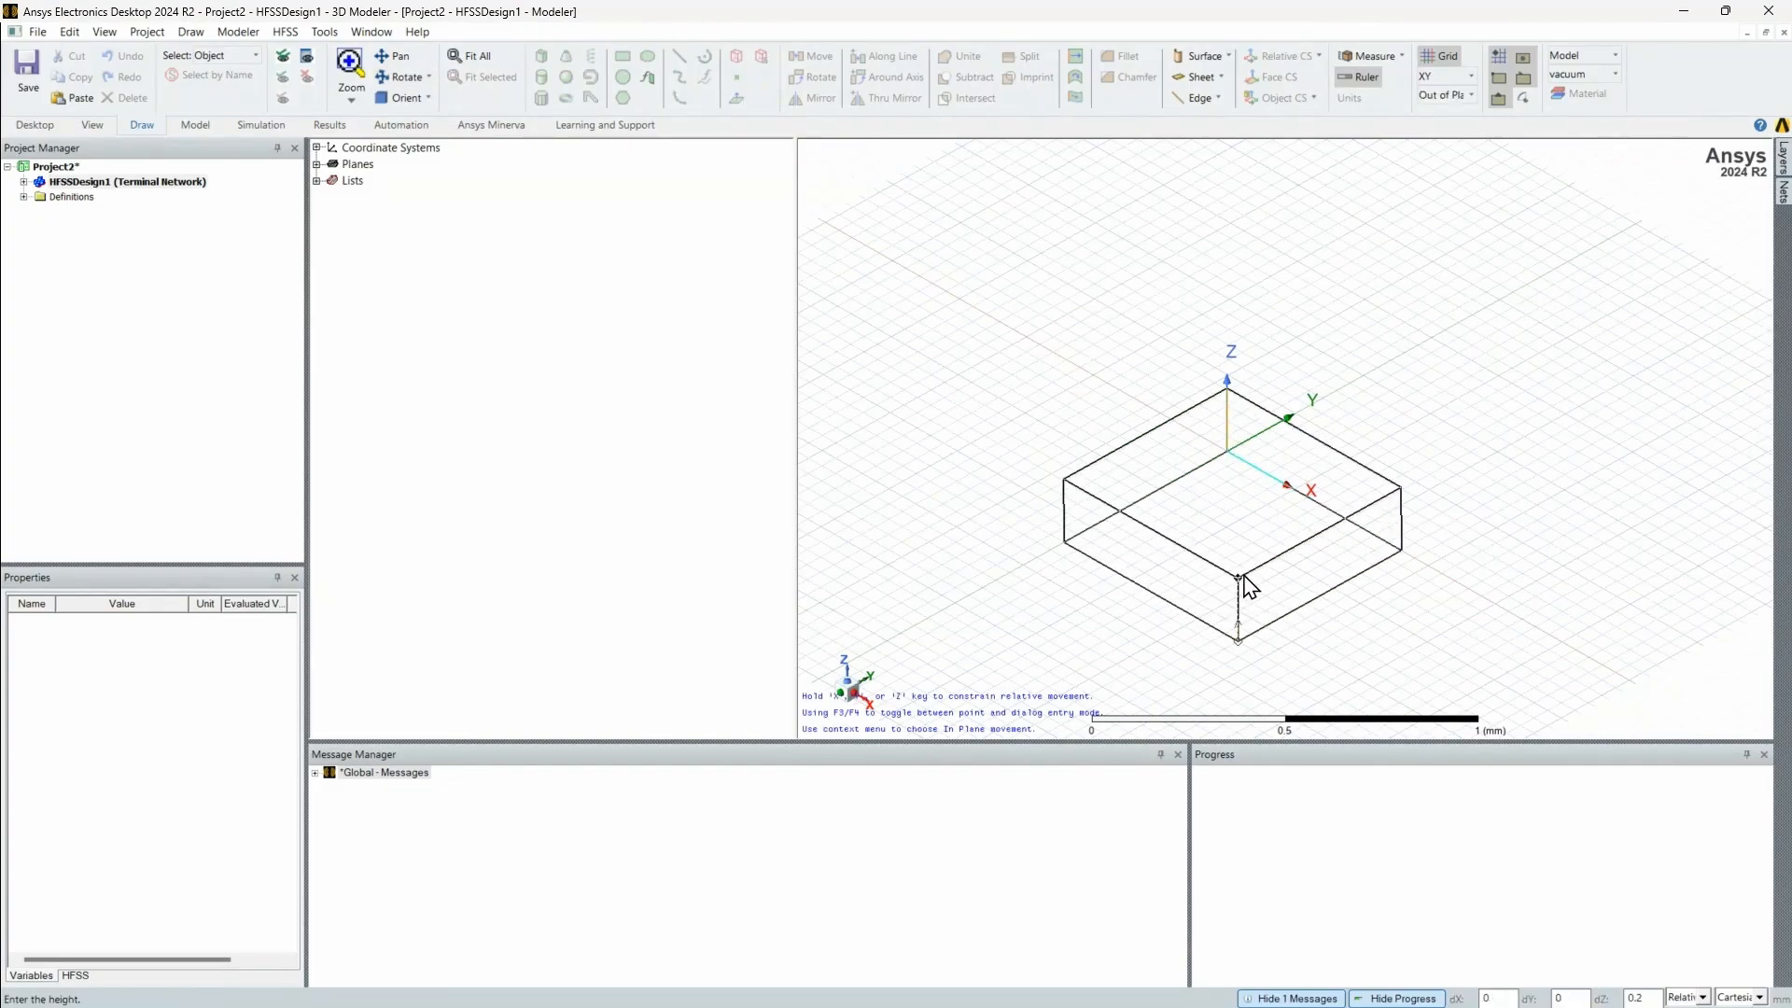
pyautogui.click(1250, 584)
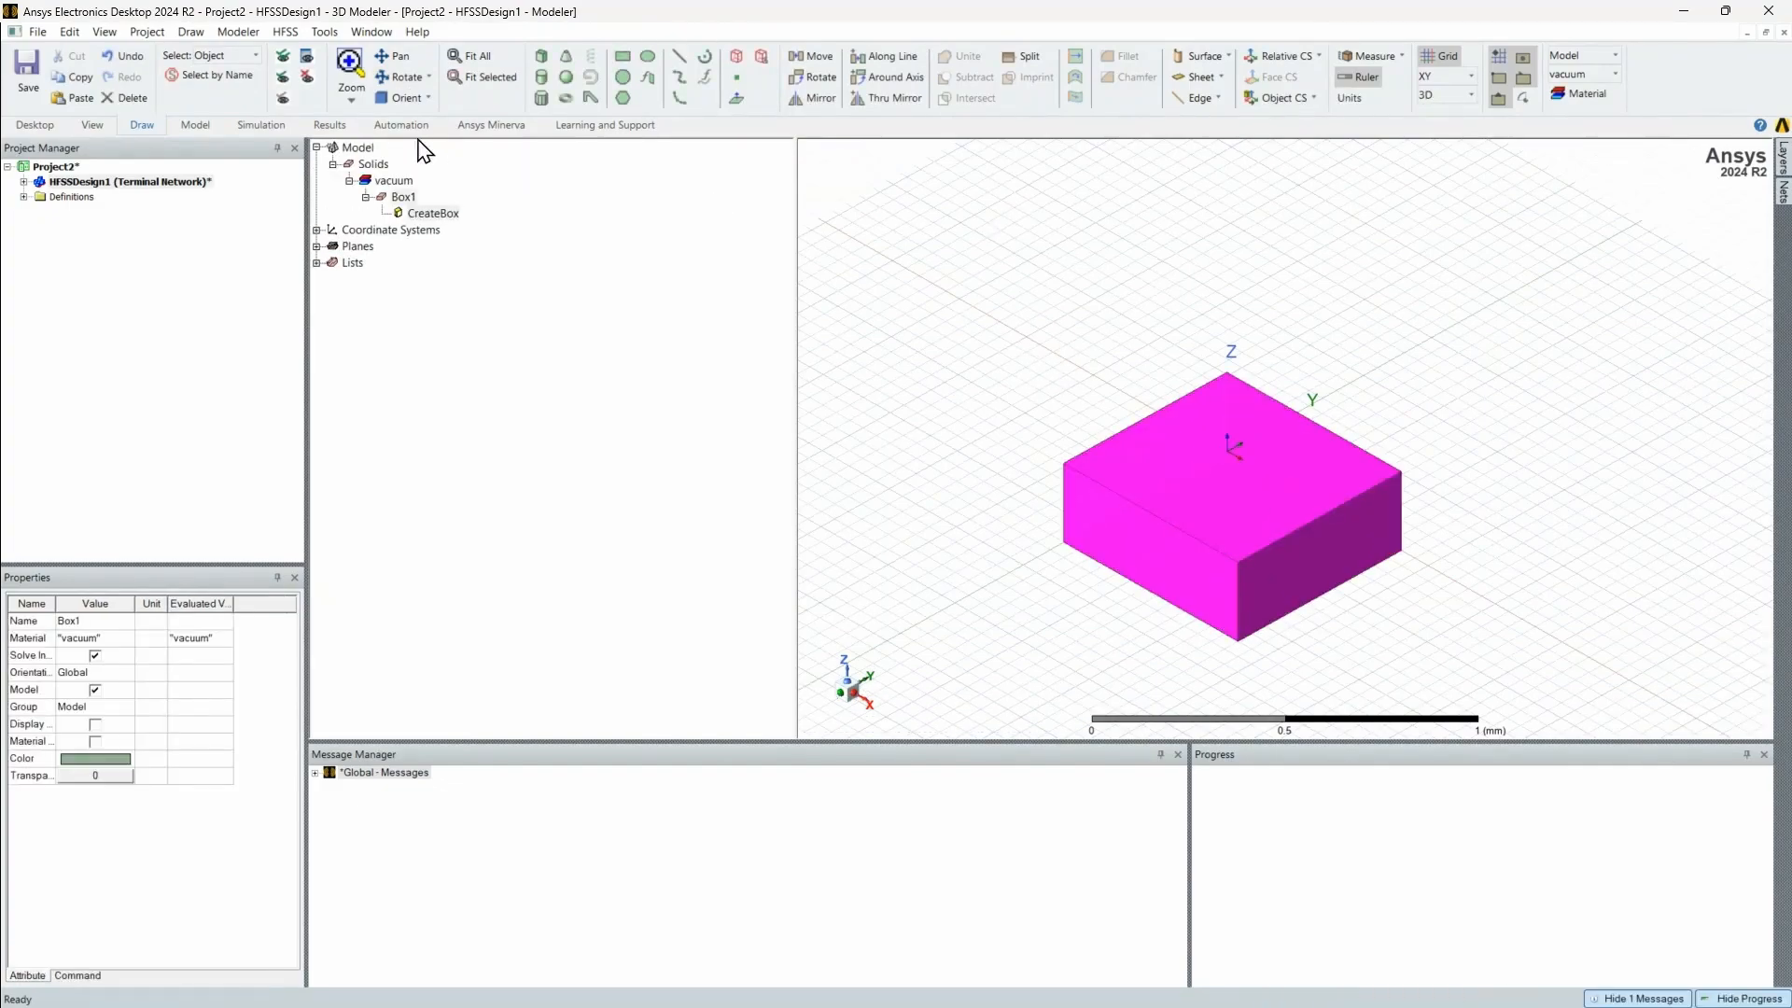
# Step: View the box from another angle, restore the isometric orientation, and fit the box to the view
pyautogui.keyDown('alt'); pyautogui.moveTo(885, 388); pyautogui.dragTo(1048, 328); pyautogui.keyUp('alt')
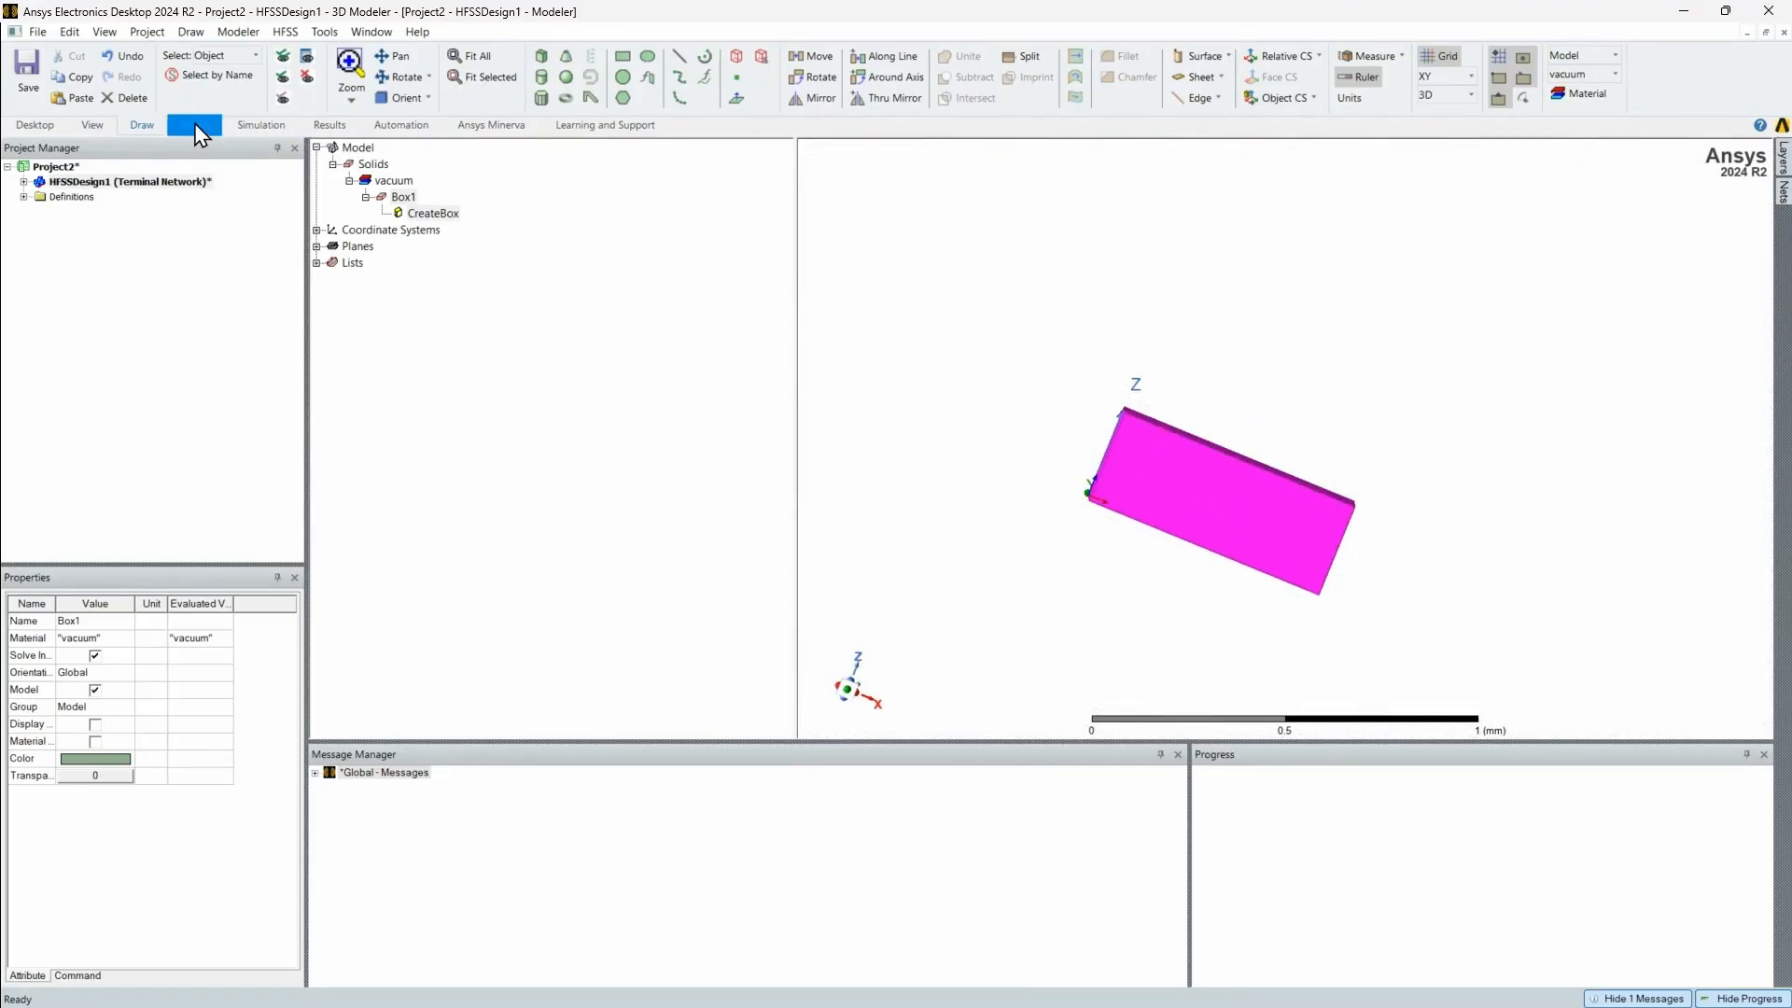
pyautogui.click(94, 131)
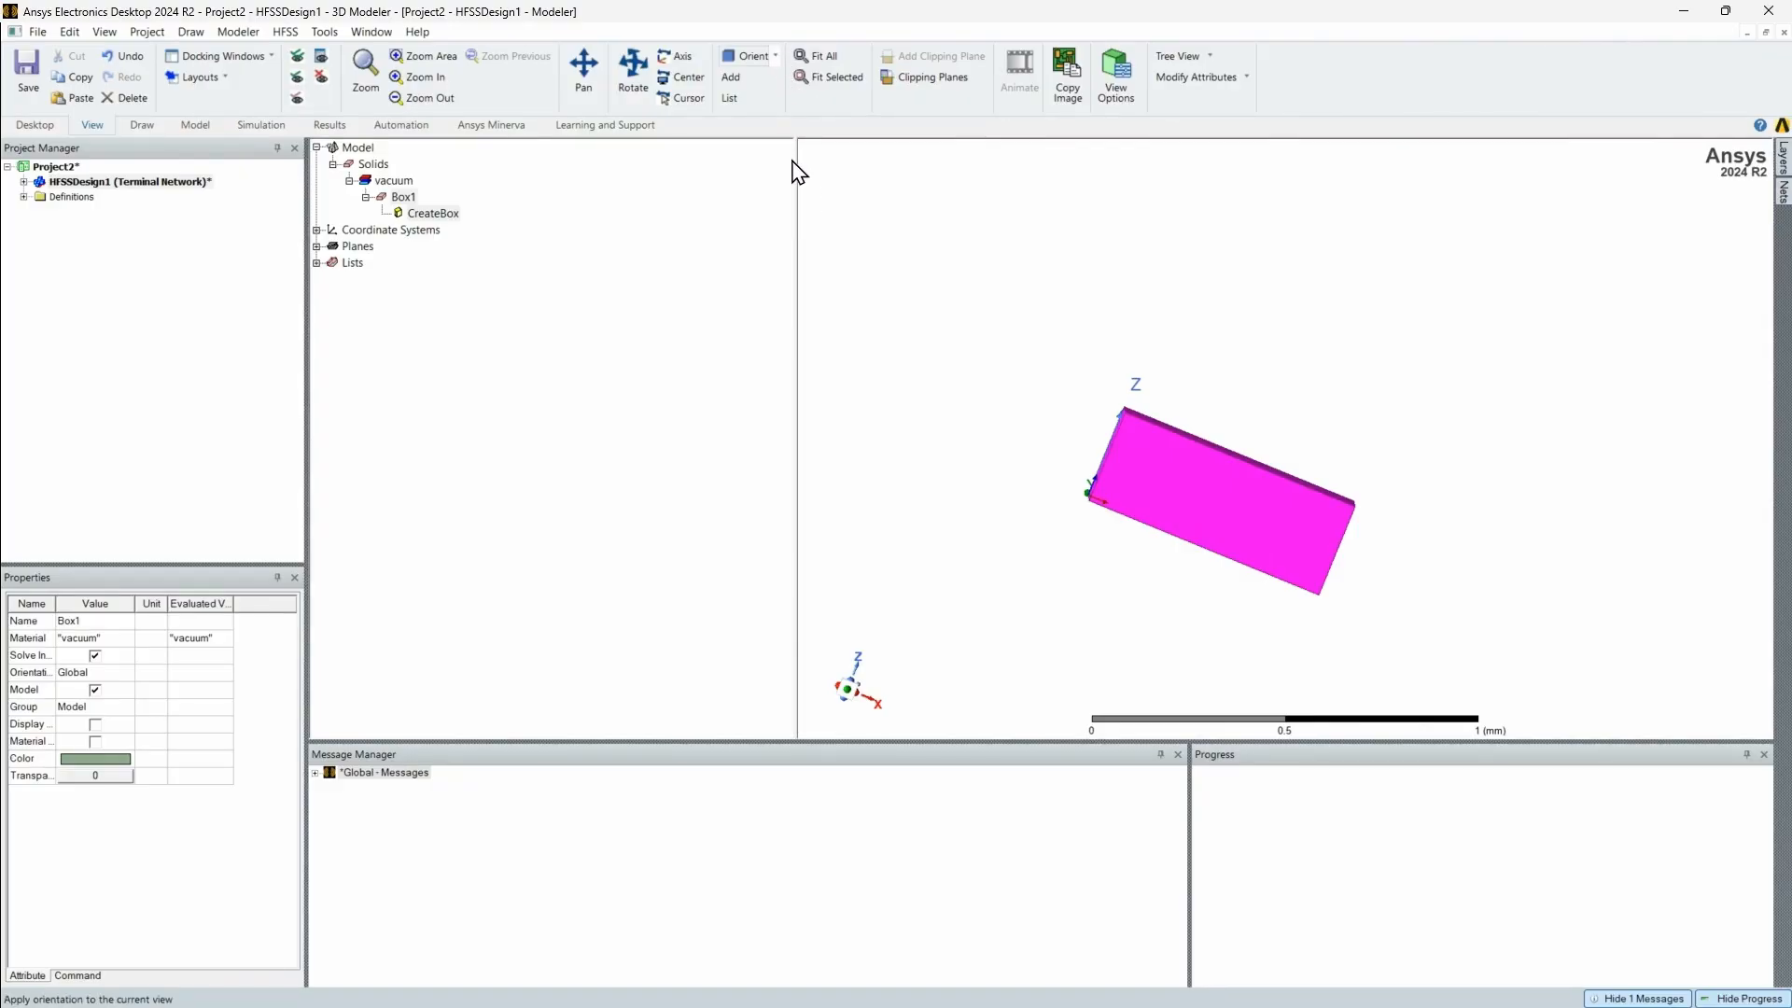
pyautogui.click(796, 237)
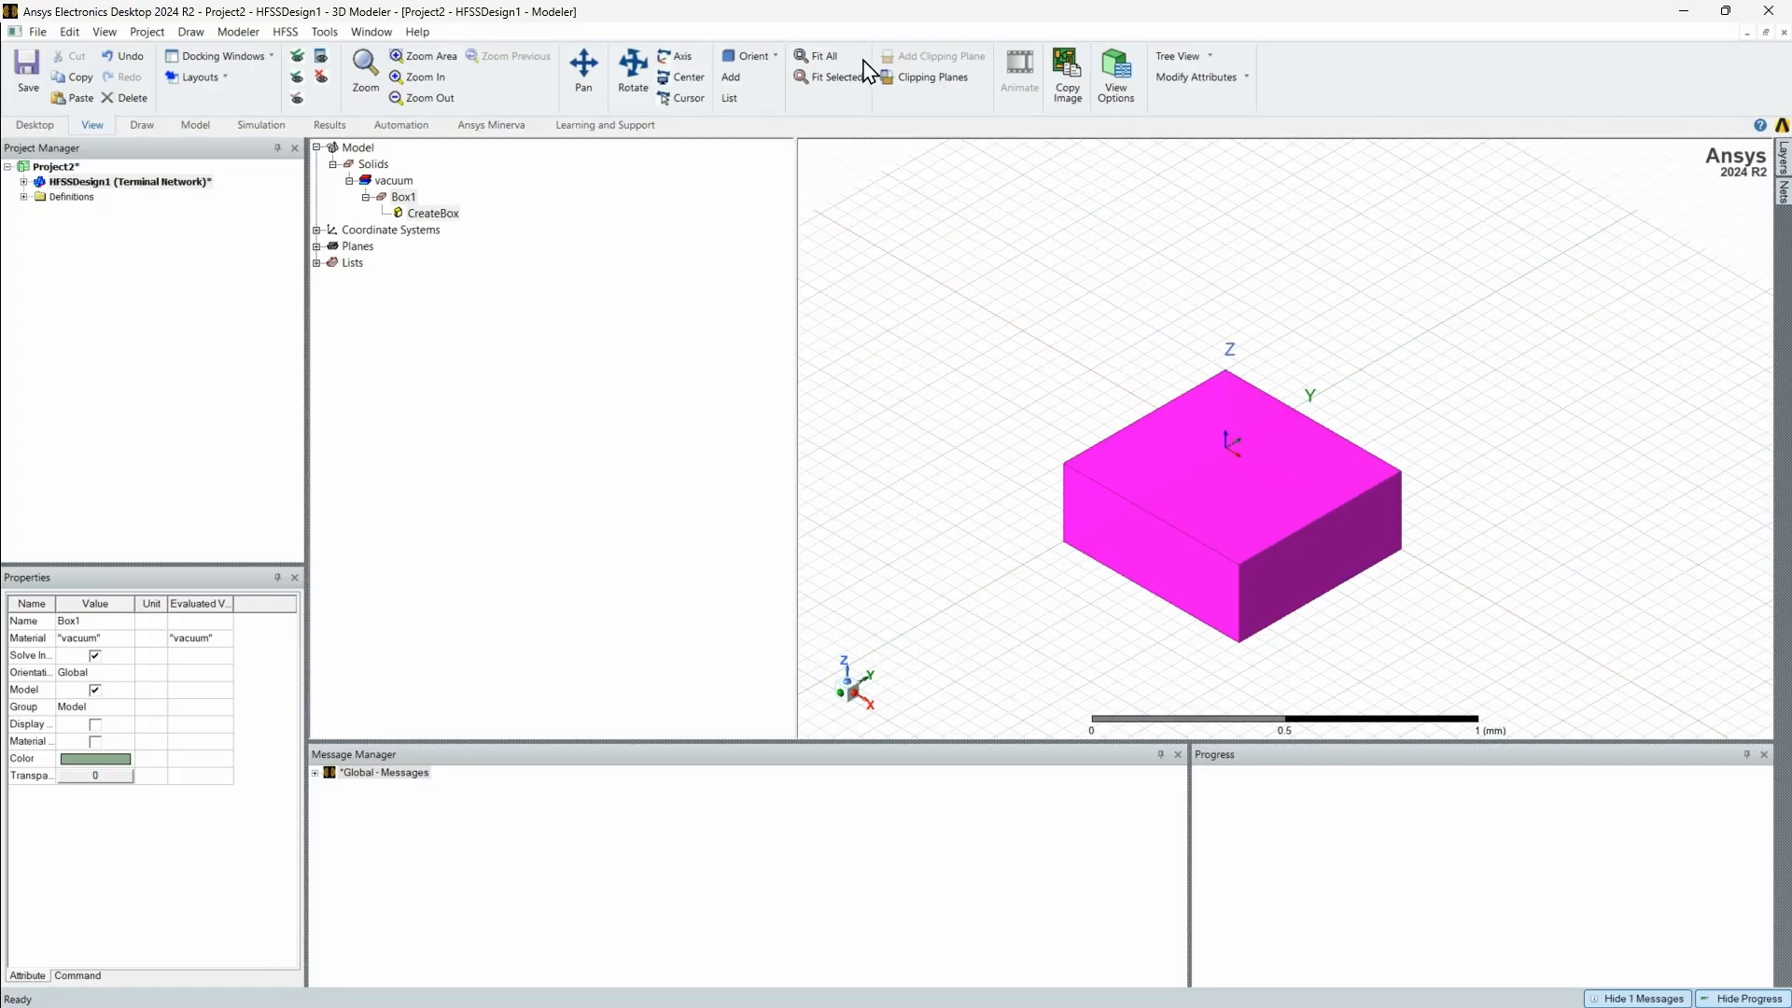
pyautogui.click(829, 59)
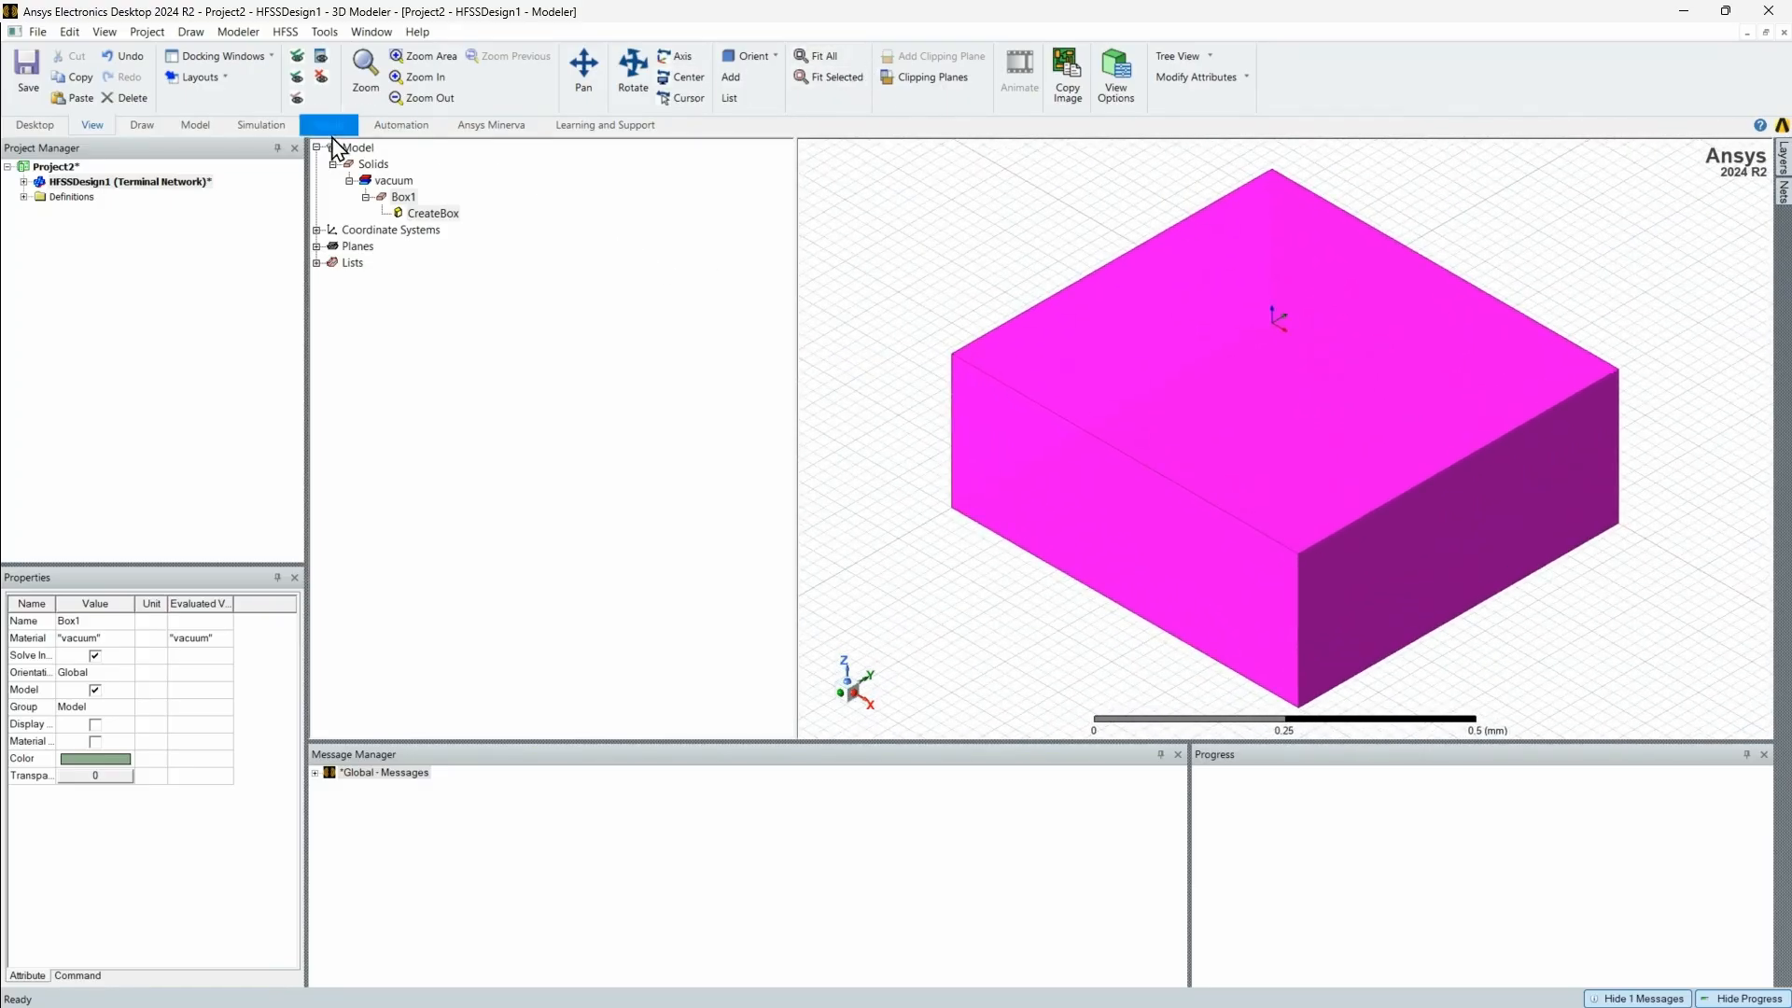
# Step: Deselect the box and draw a rectangular sheet on the XY plane inside the box's base
pyautogui.click(142, 129)
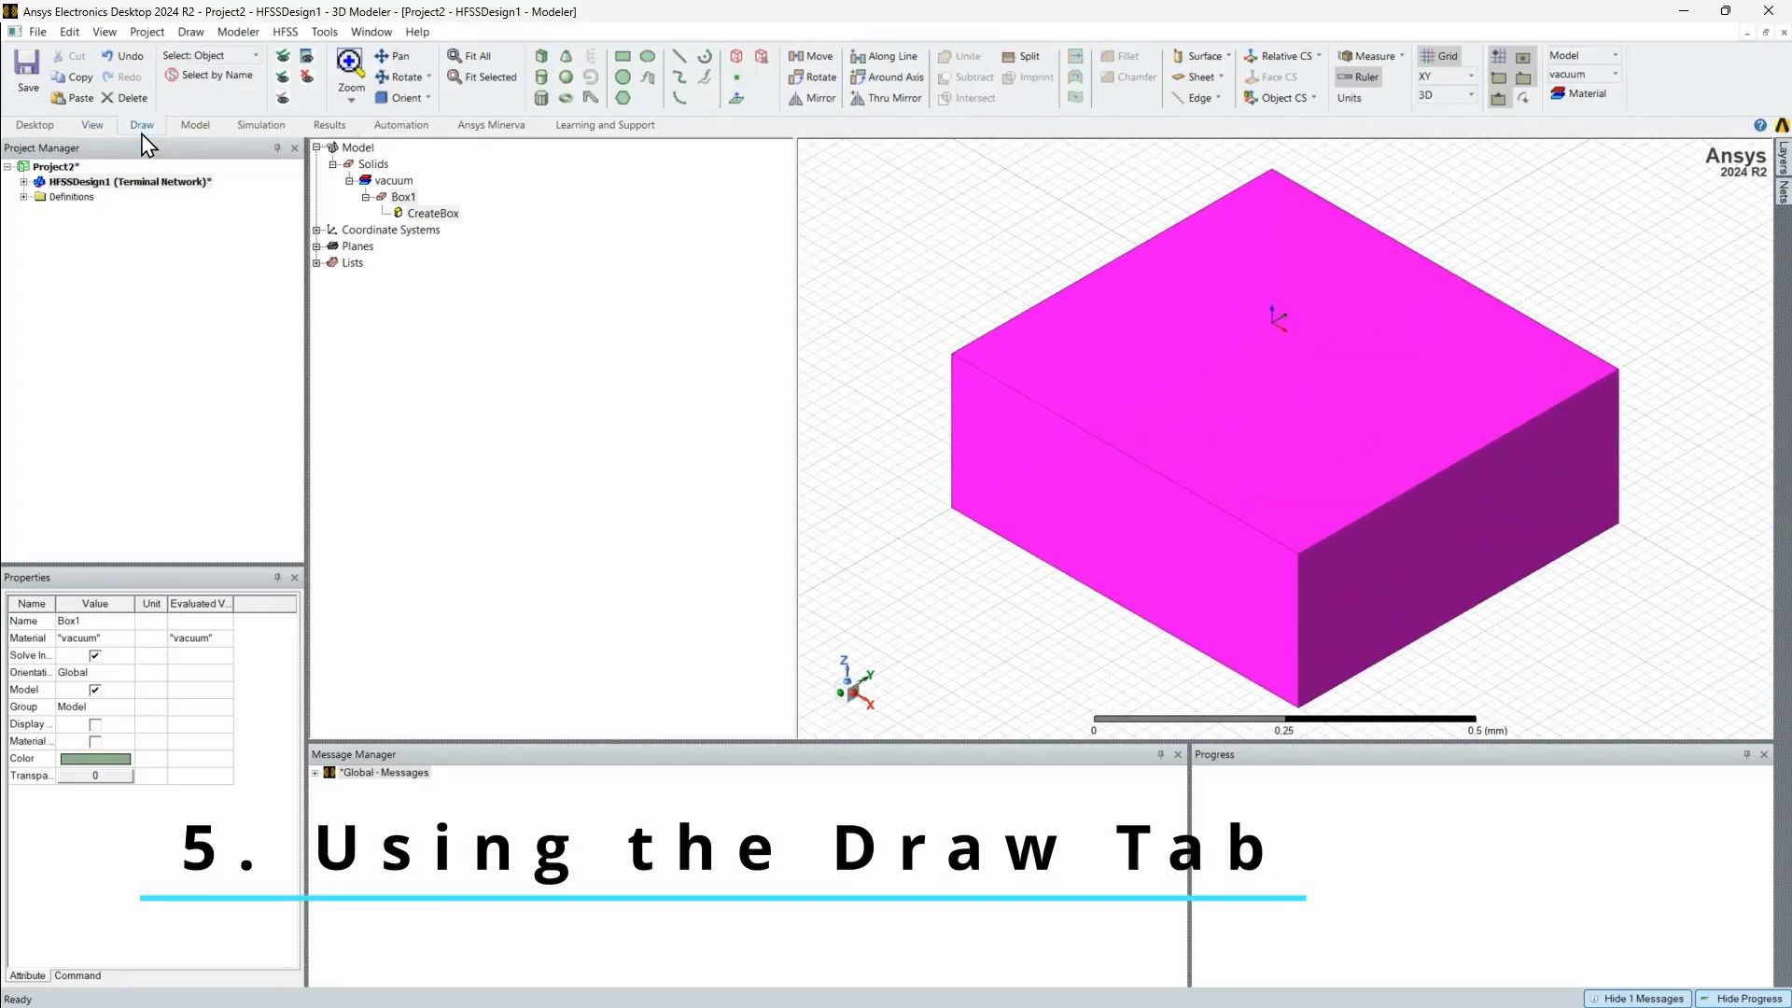
pyautogui.click(952, 293)
pyautogui.scroll(-2, 1428, 410)
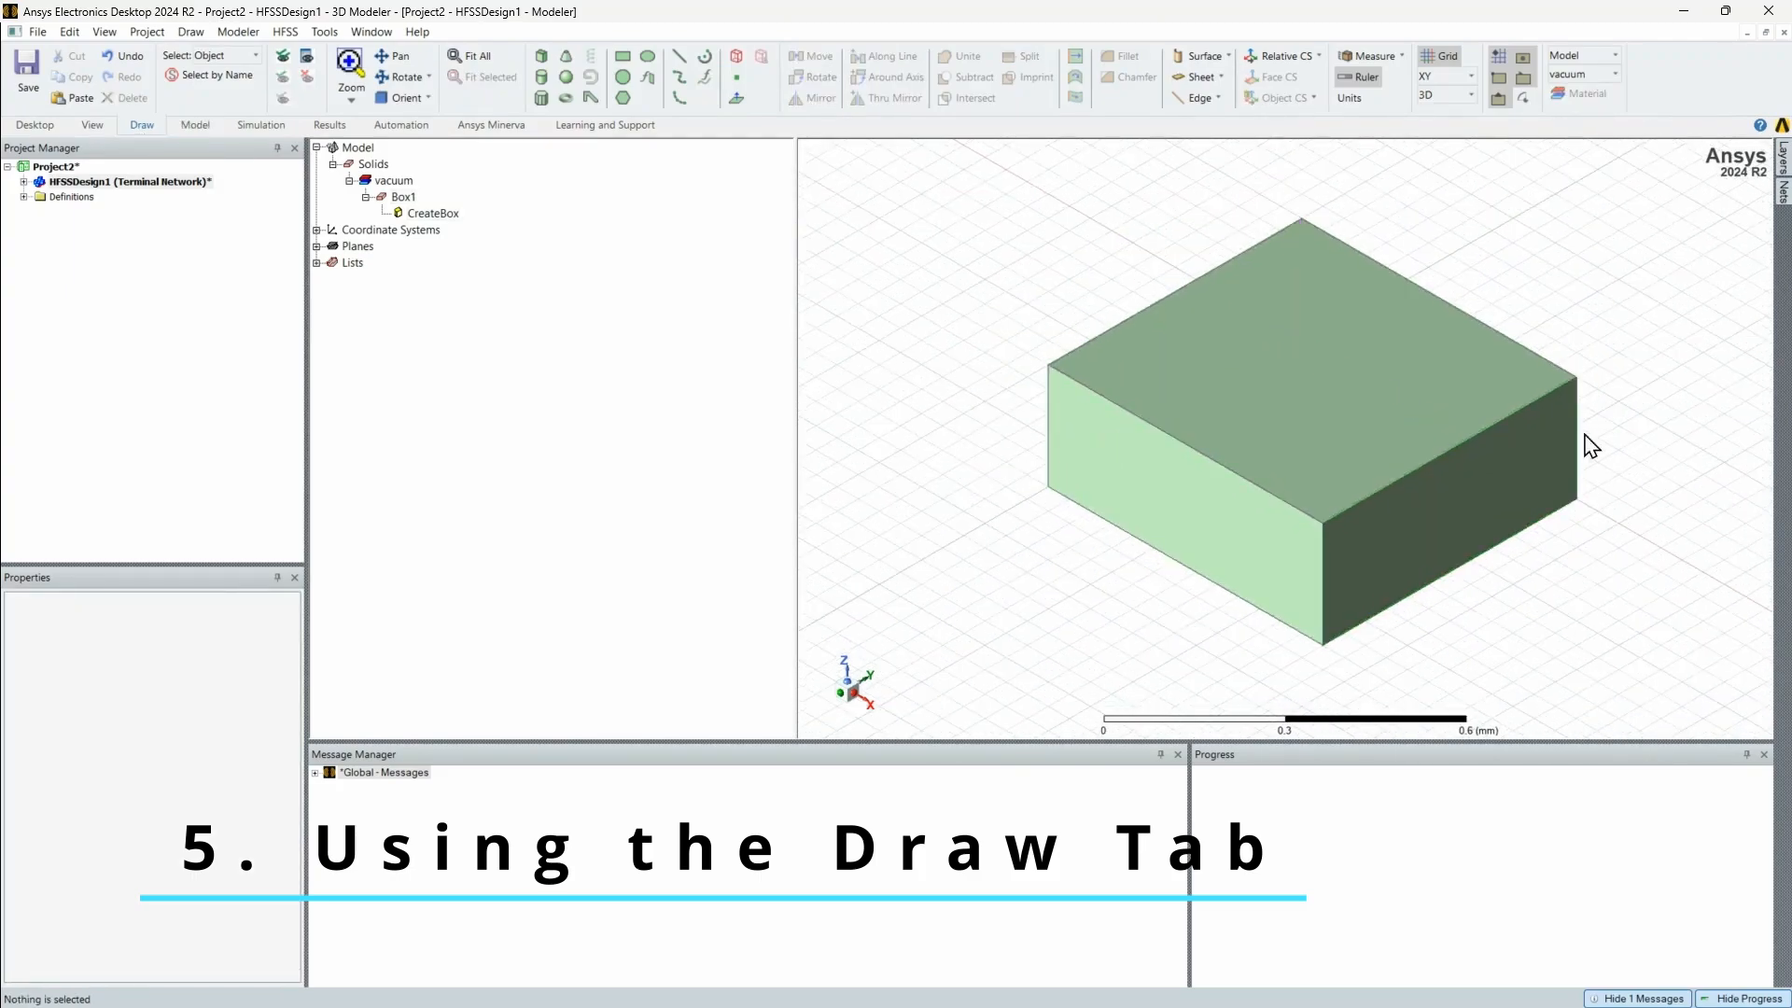
pyautogui.scroll(-1, 1733, 354)
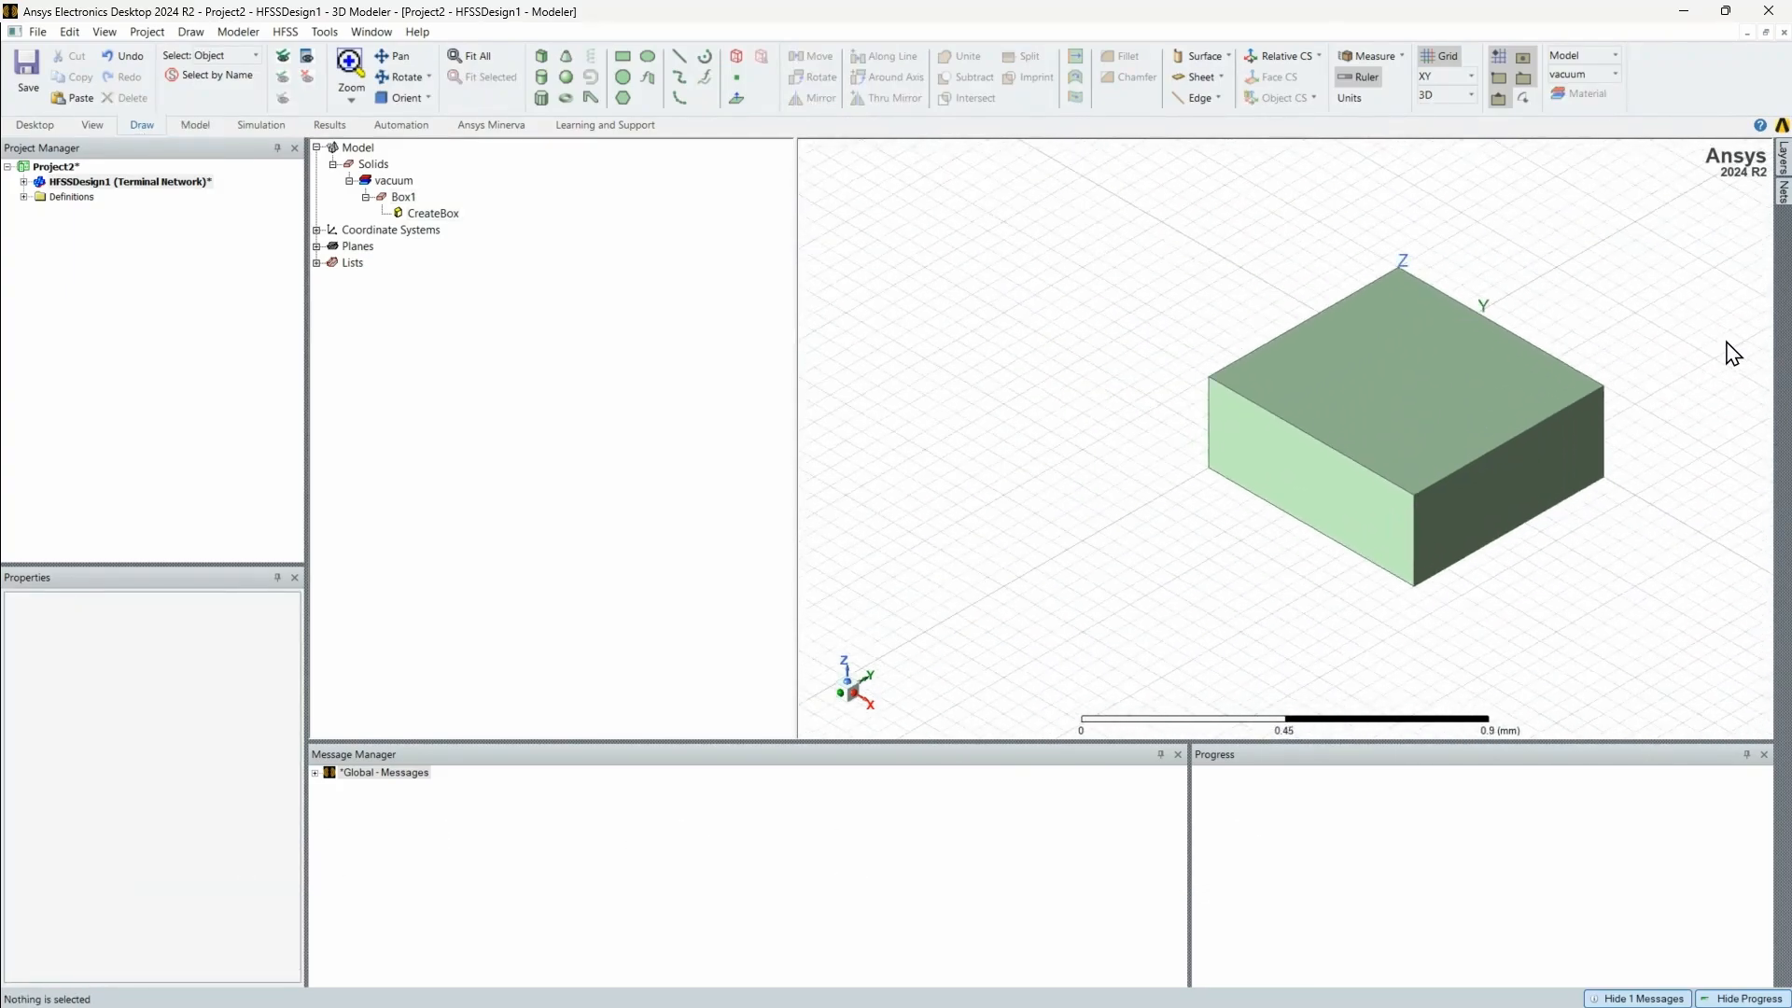
pyautogui.click(394, 56)
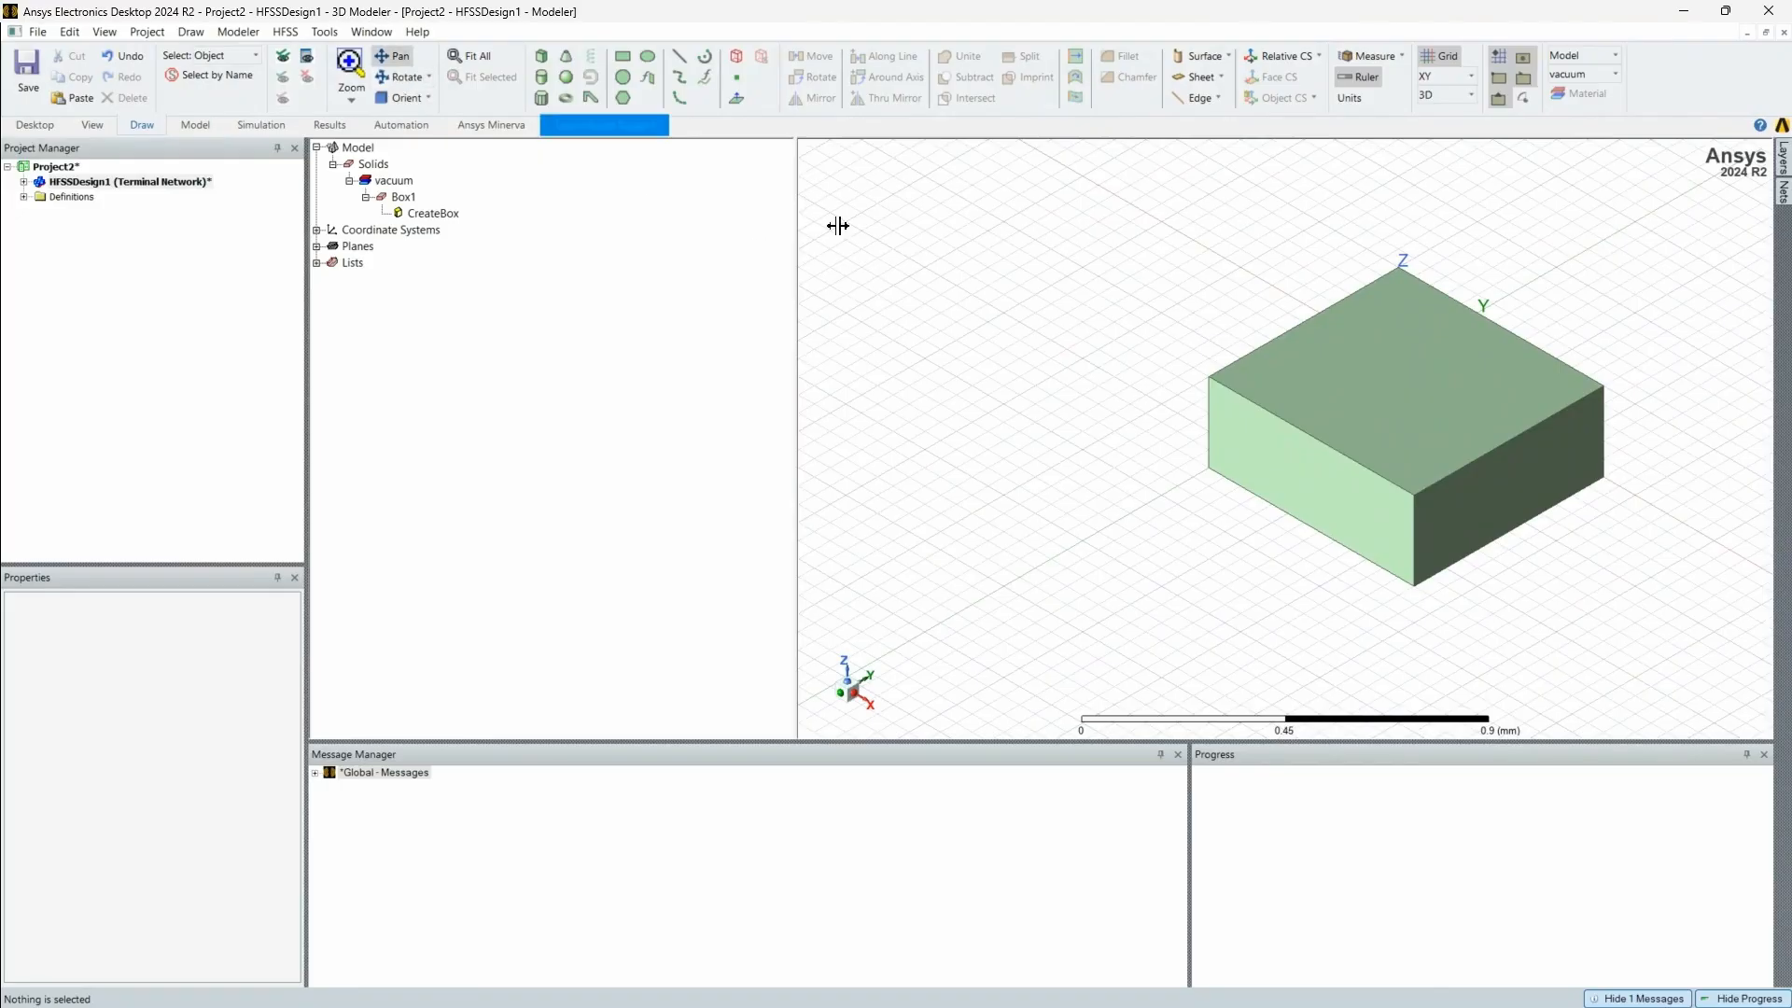
pyautogui.moveTo(836, 224); pyautogui.dragTo(729, 241)
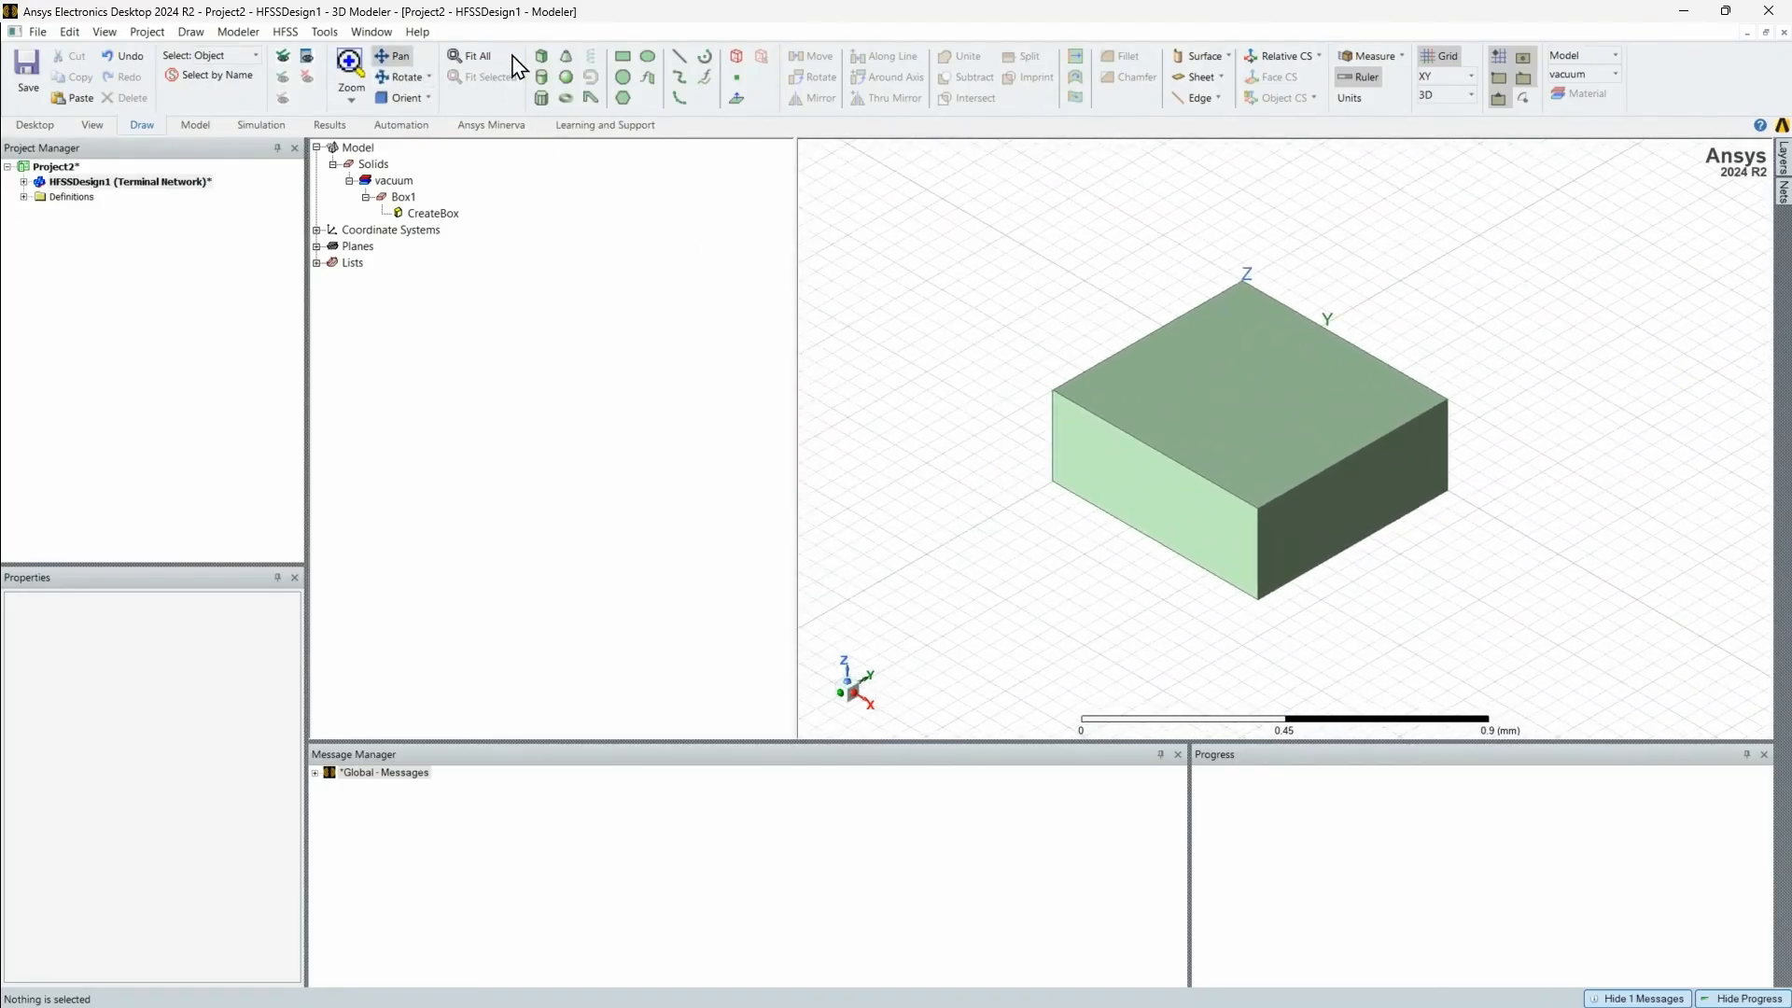
pyautogui.click(623, 57)
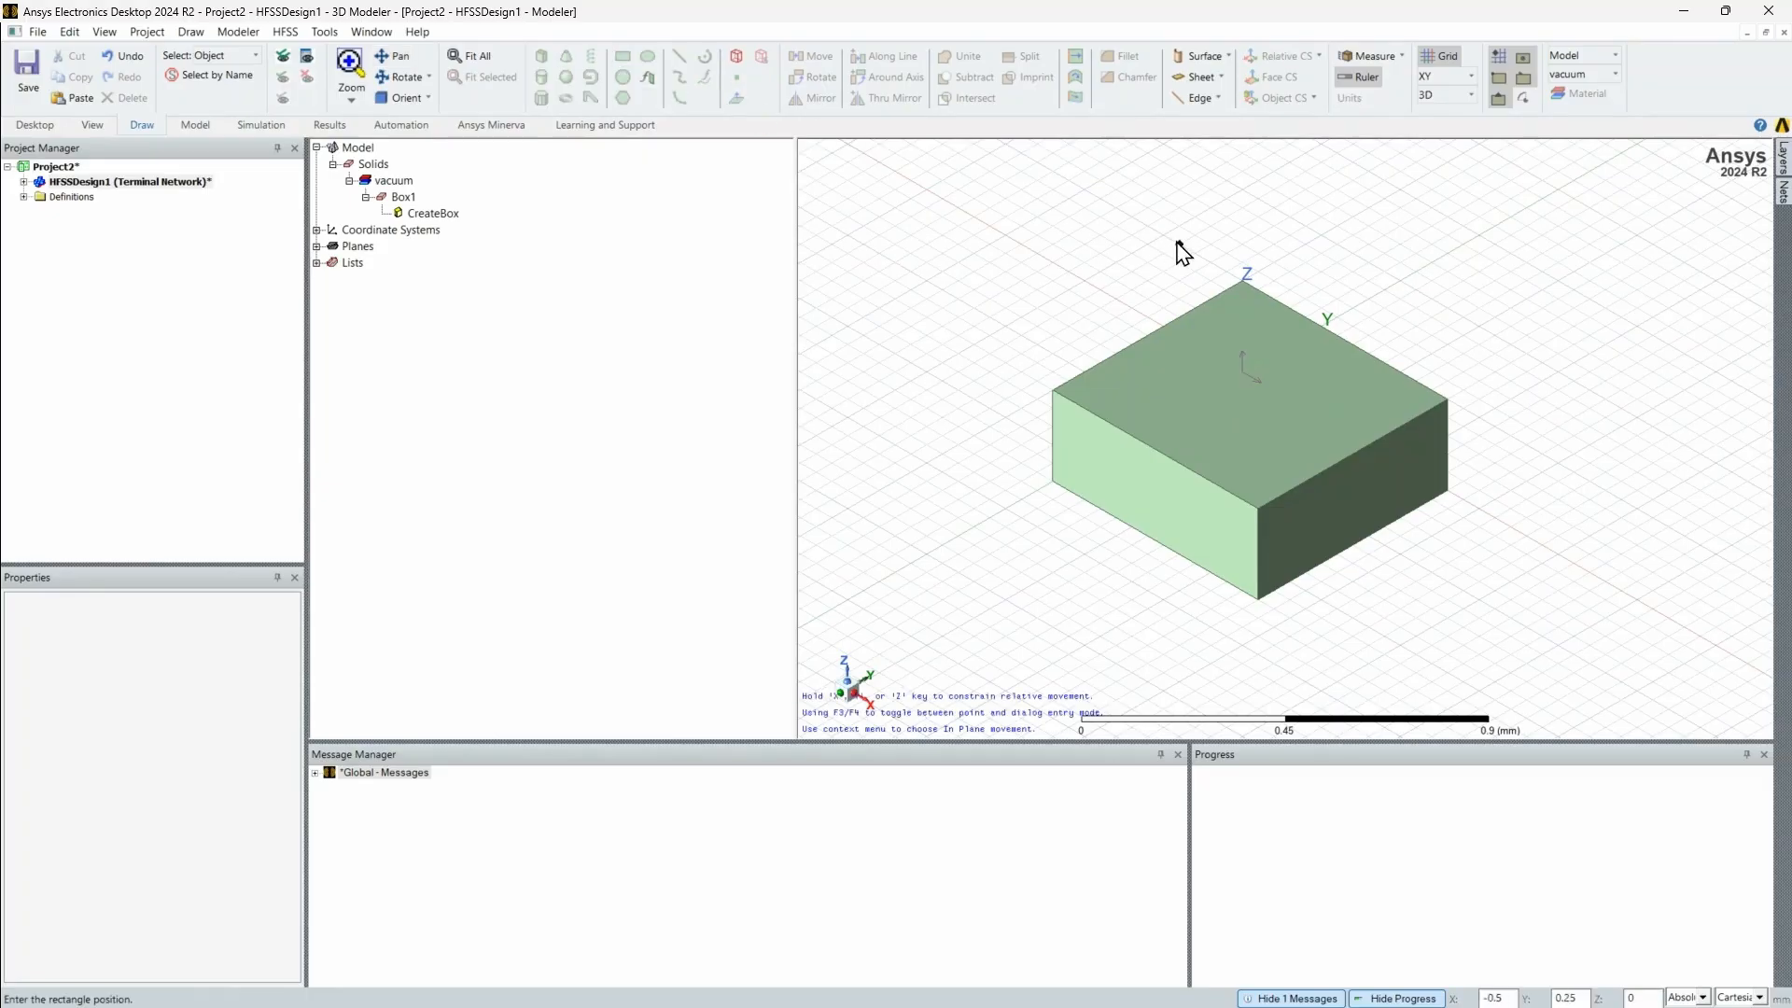
pyautogui.click(1251, 396)
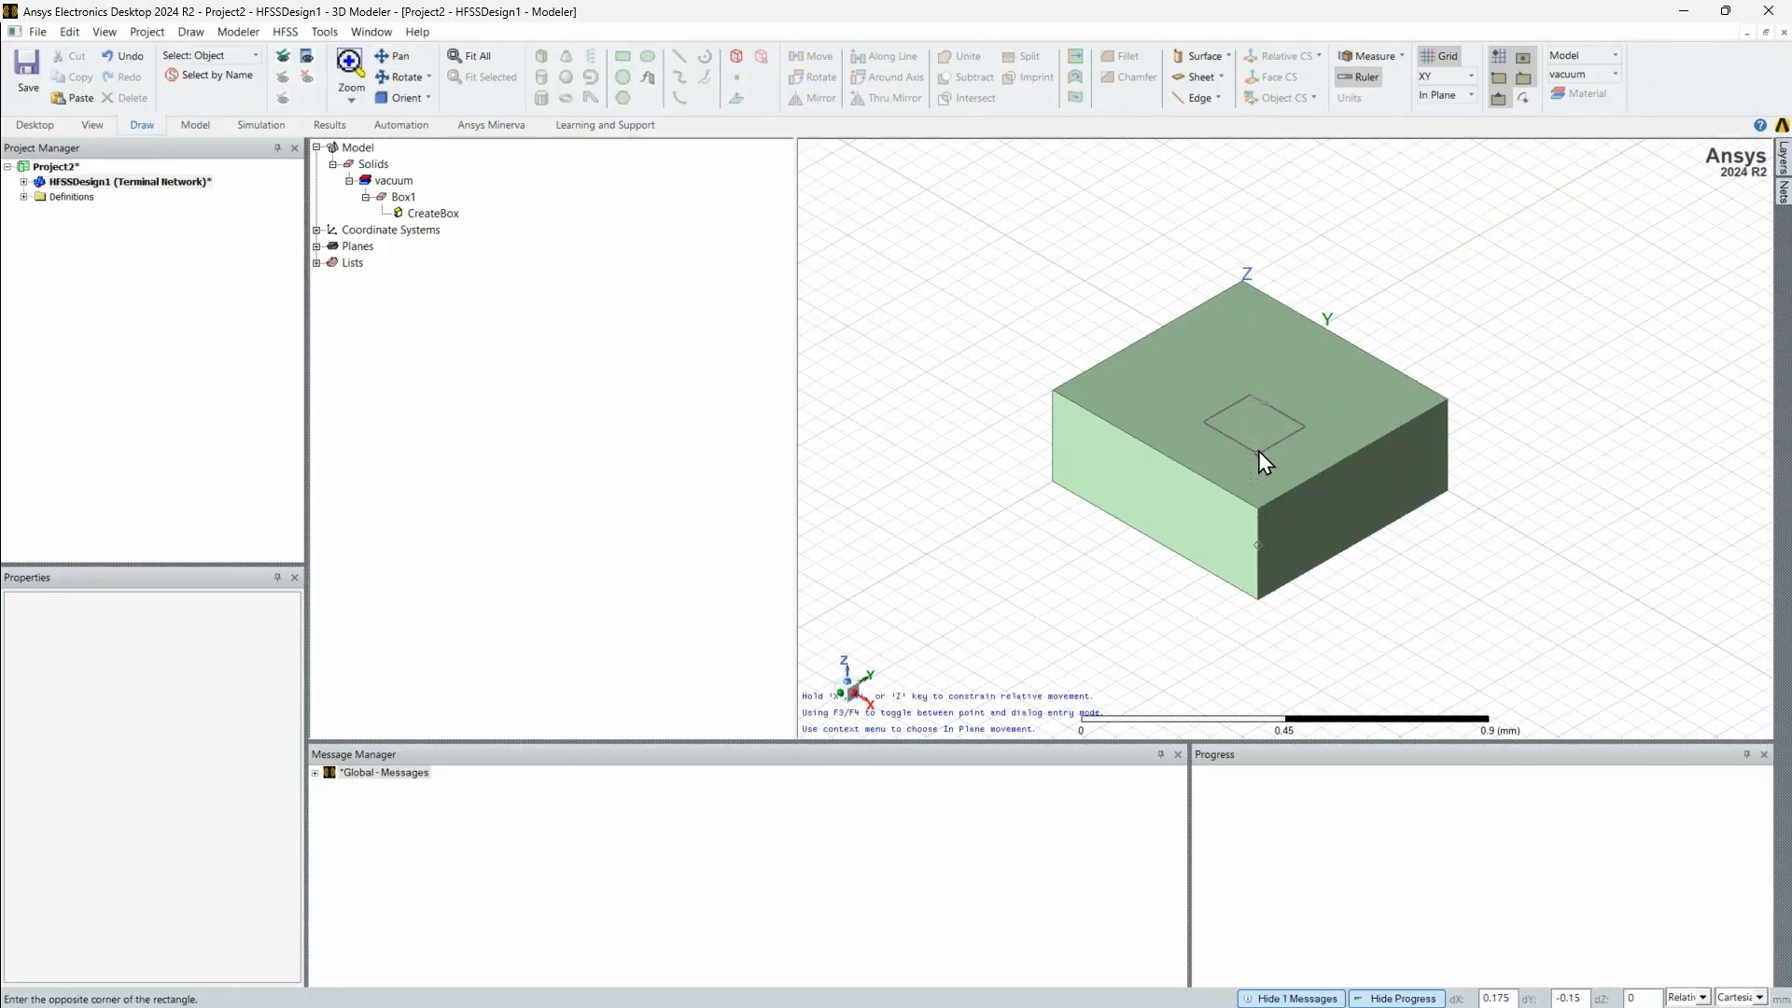
pyautogui.click(1256, 514)
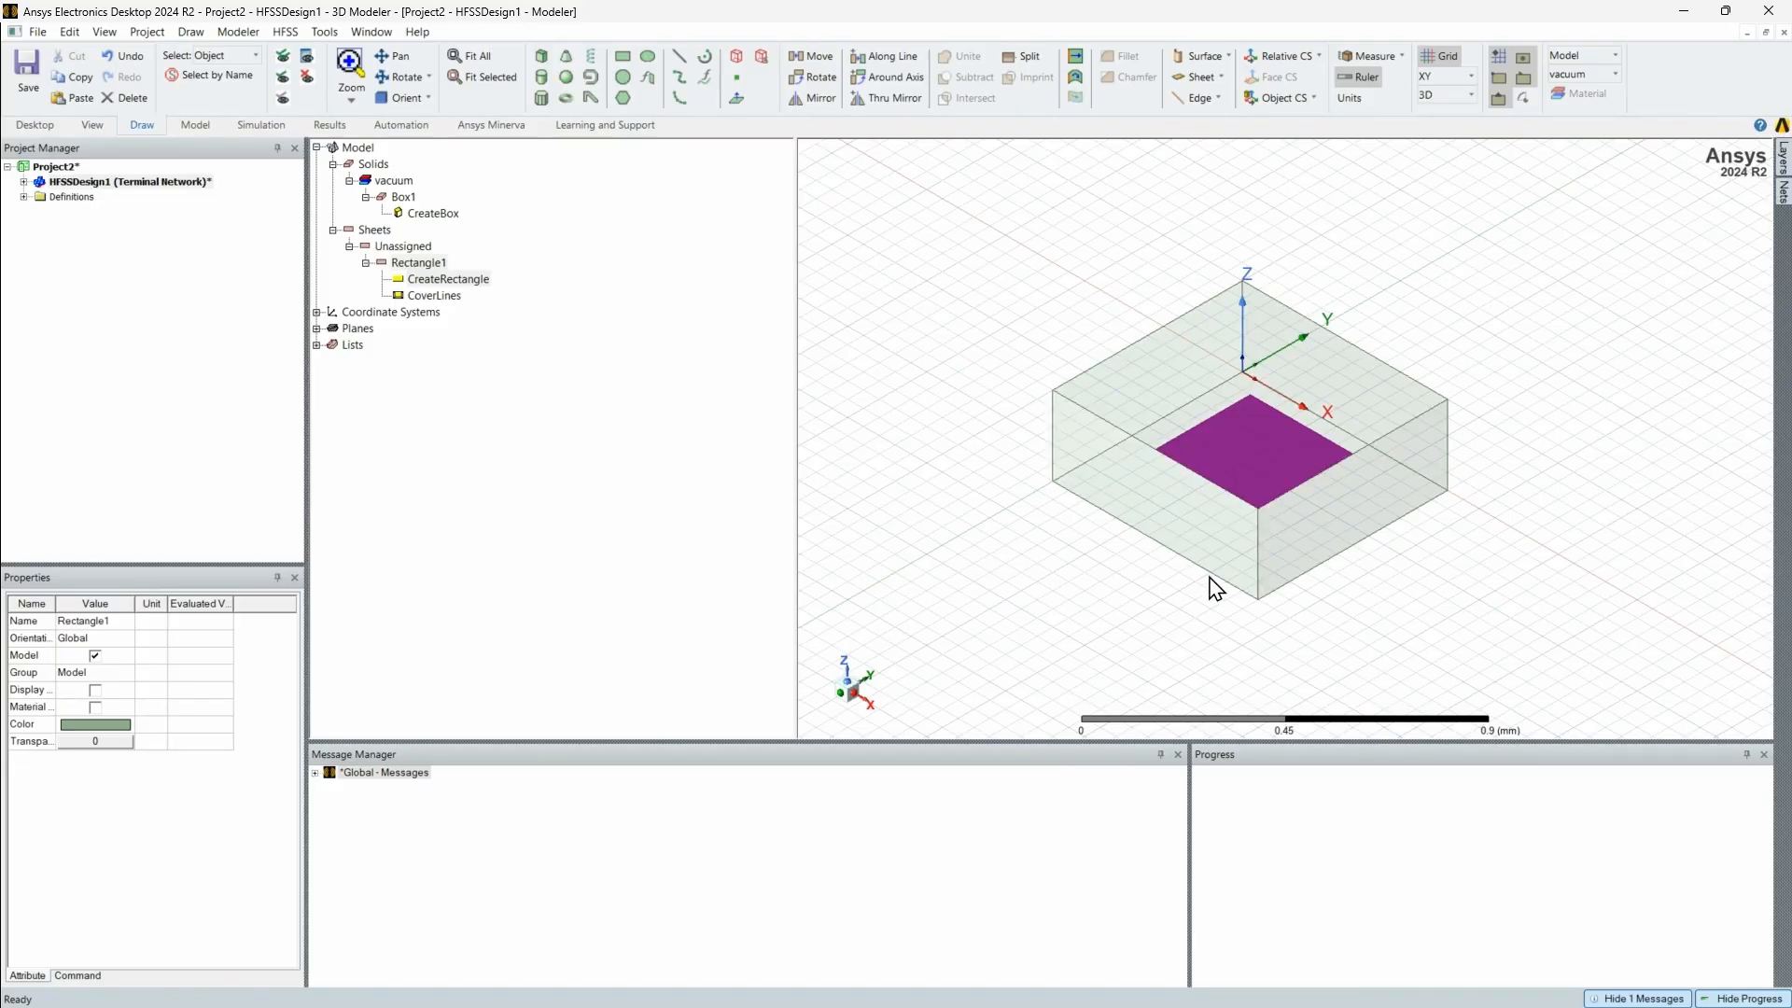
pyautogui.moveTo(1167, 585)
pyautogui.mouseDown(button='middle')
pyautogui.moveTo(1192, 563)
pyautogui.moveTo(1169, 587)
pyautogui.mouseUp(button='middle')
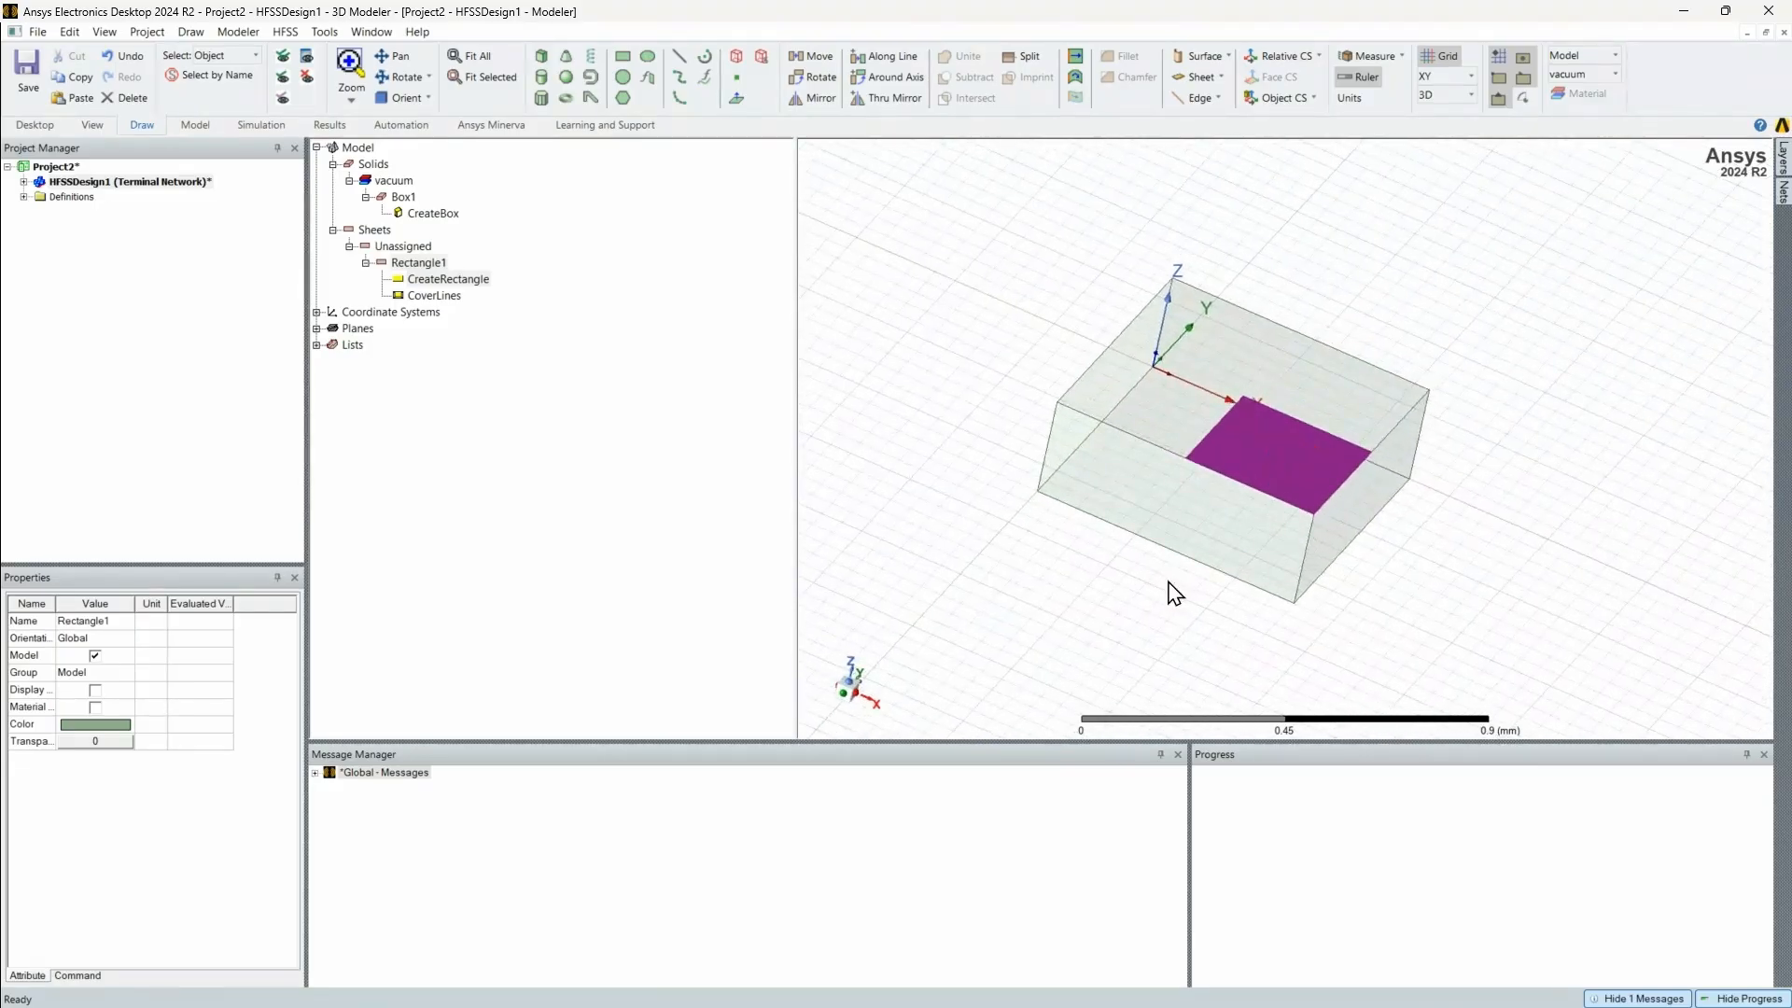
# Step: Delete the rectangular sheet inside the box's base
pyautogui.click(1152, 548)
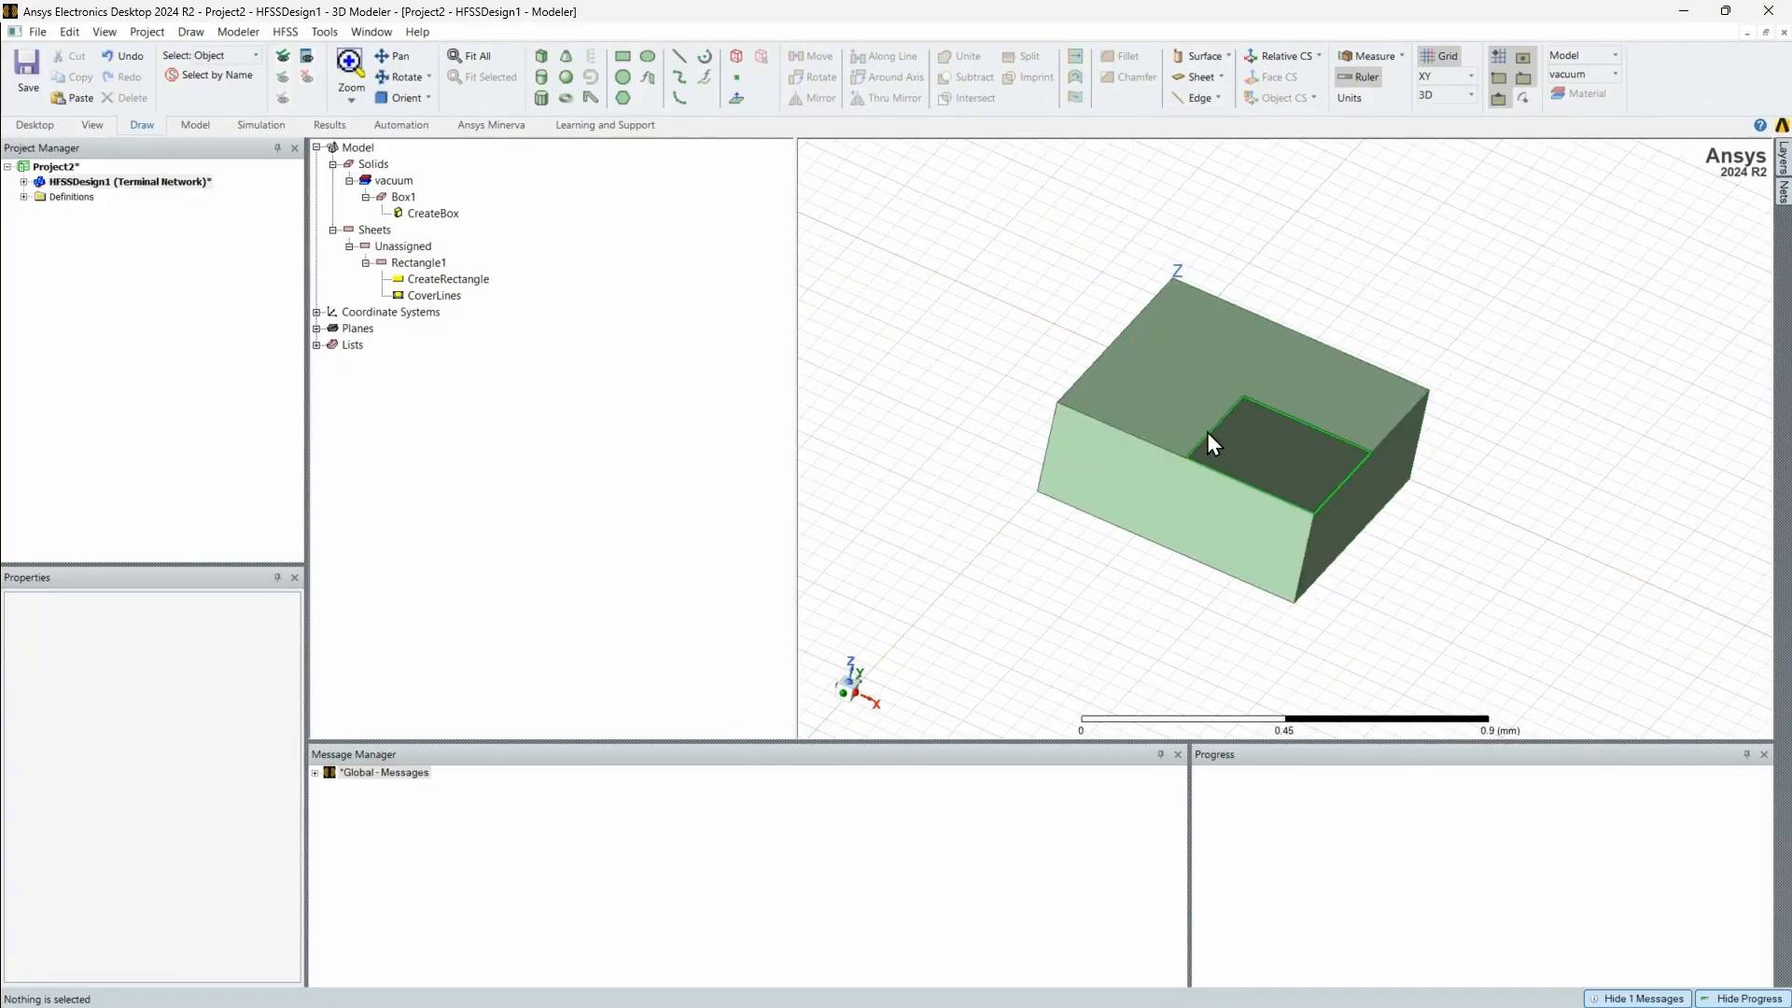
pyautogui.click(1252, 450)
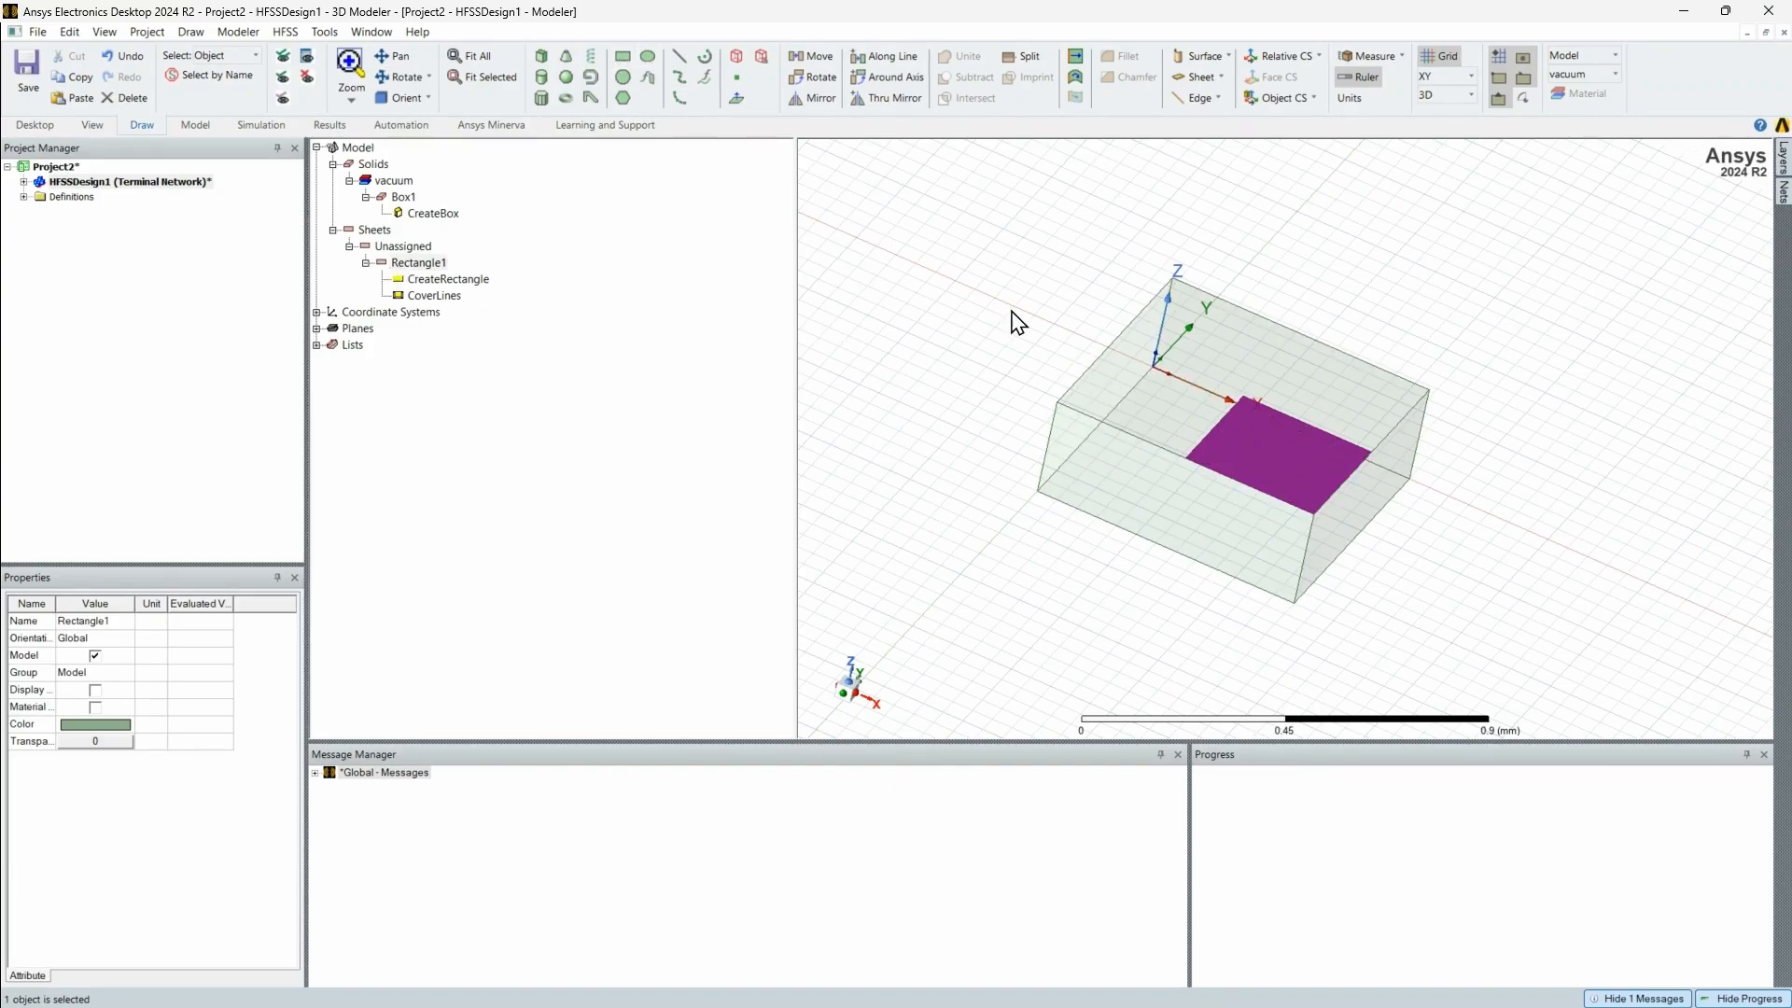
pyautogui.press('Delete')
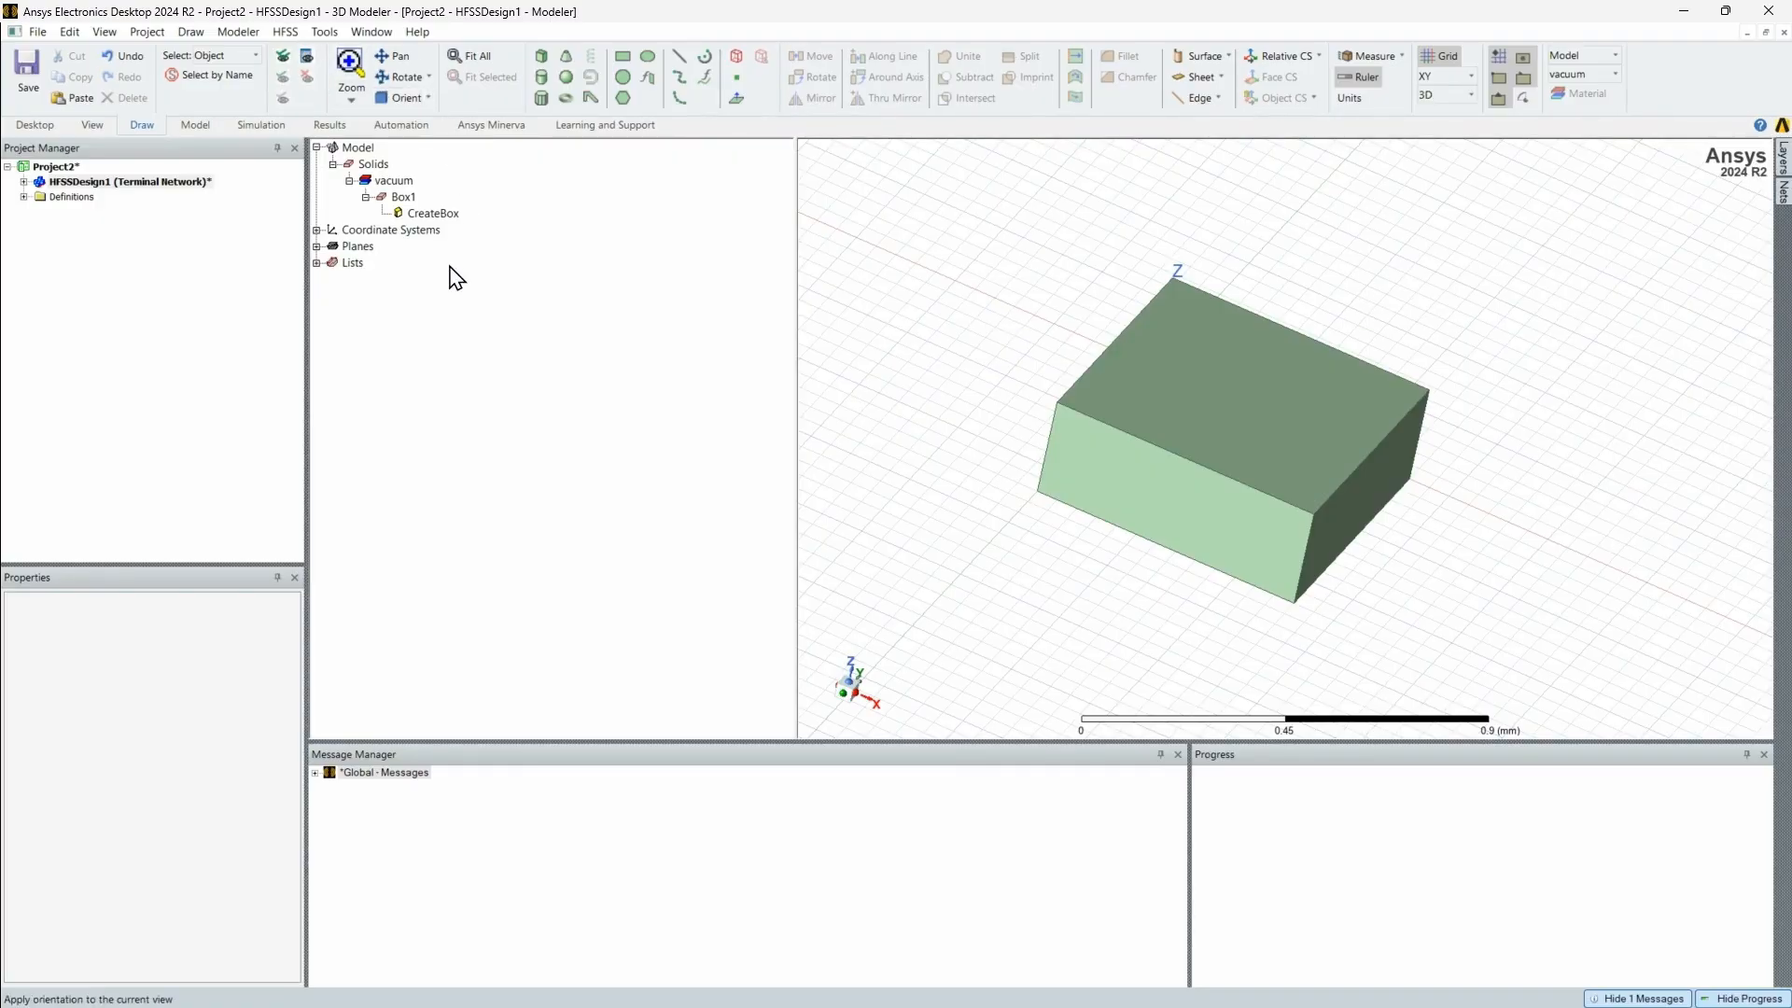
# Step: Clear the selection, select the box, and start the Move command on it
pyautogui.click(978, 280)
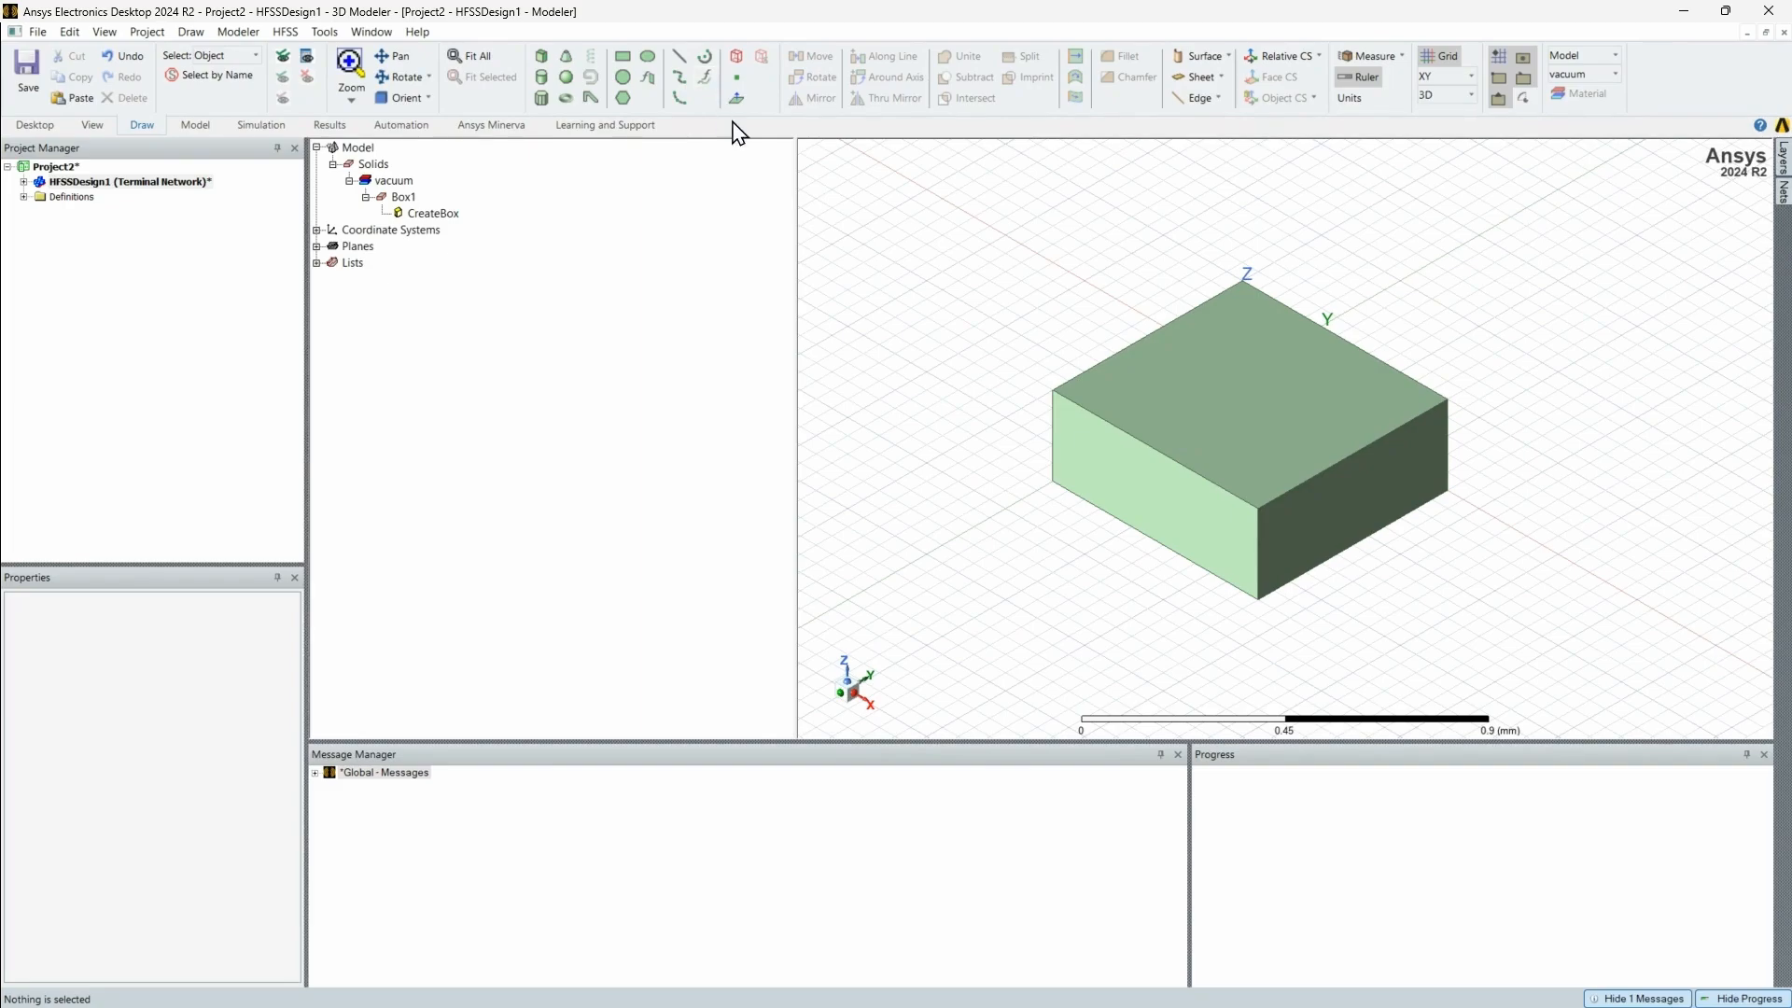
pyautogui.click(402, 197)
pyautogui.click(831, 58)
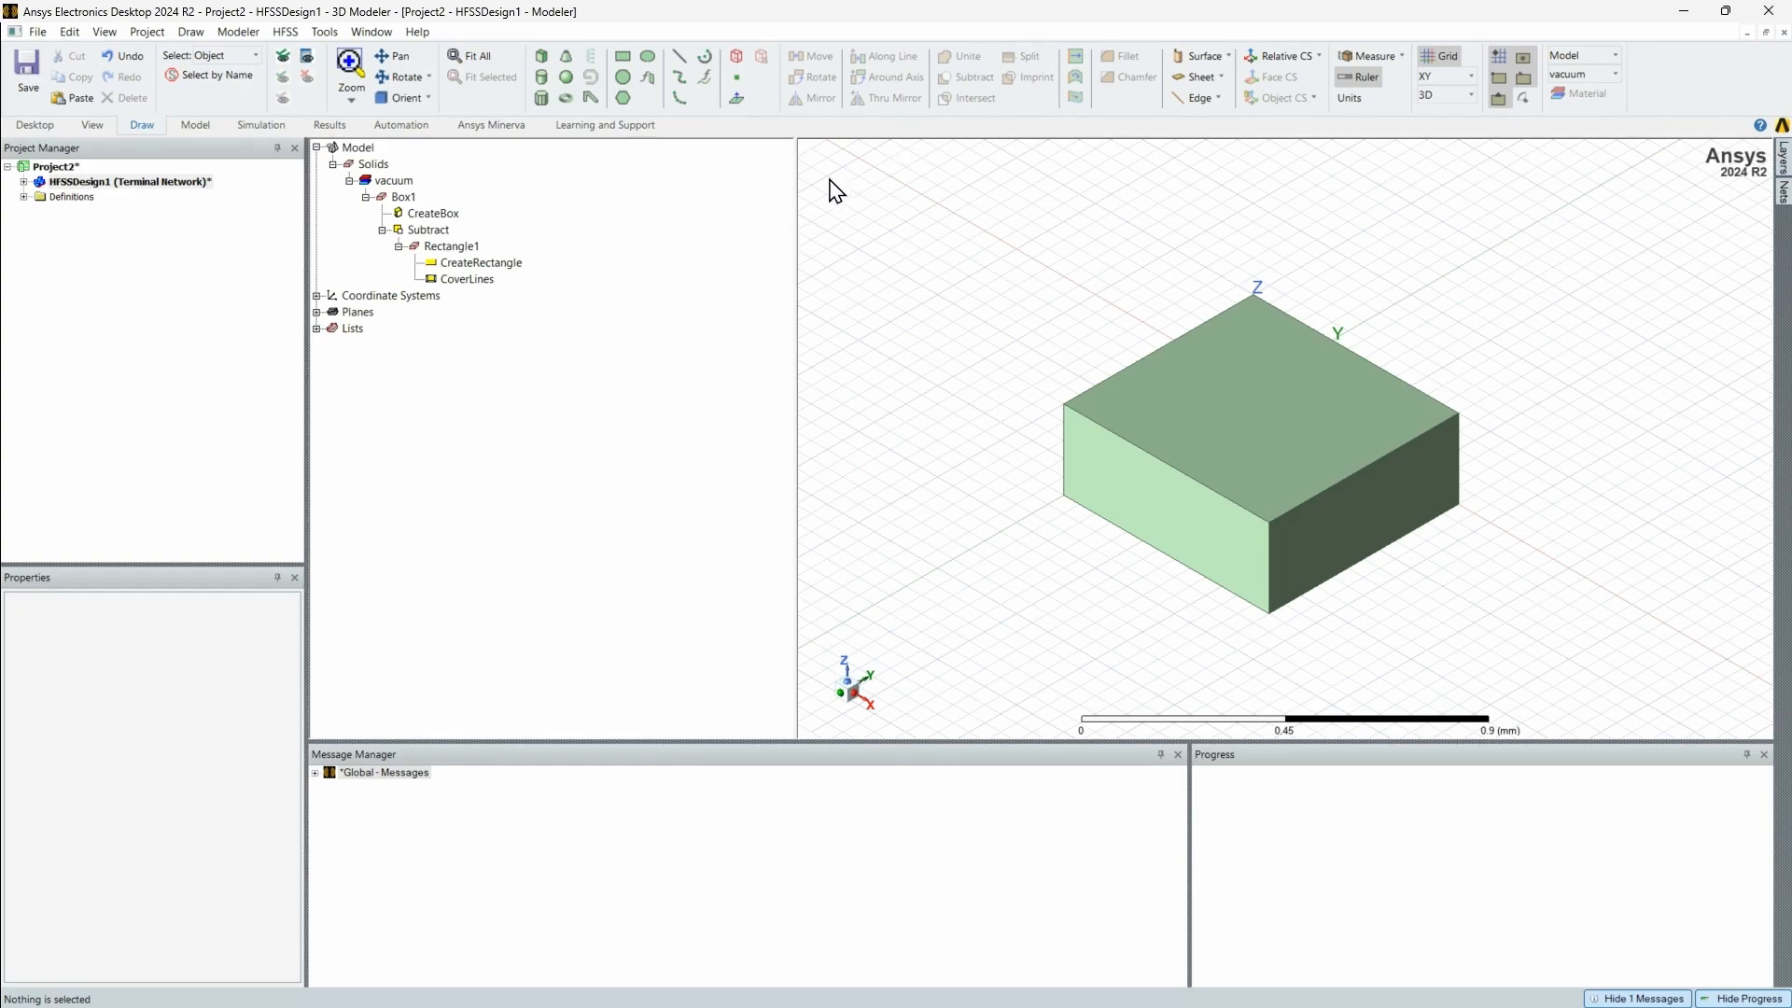
# Step: Expand the HFSS design's tree and examine the Model, Simulation, Results, Automation, Ansys Minerva, and Learning and Support toolsets
pyautogui.click(193, 129)
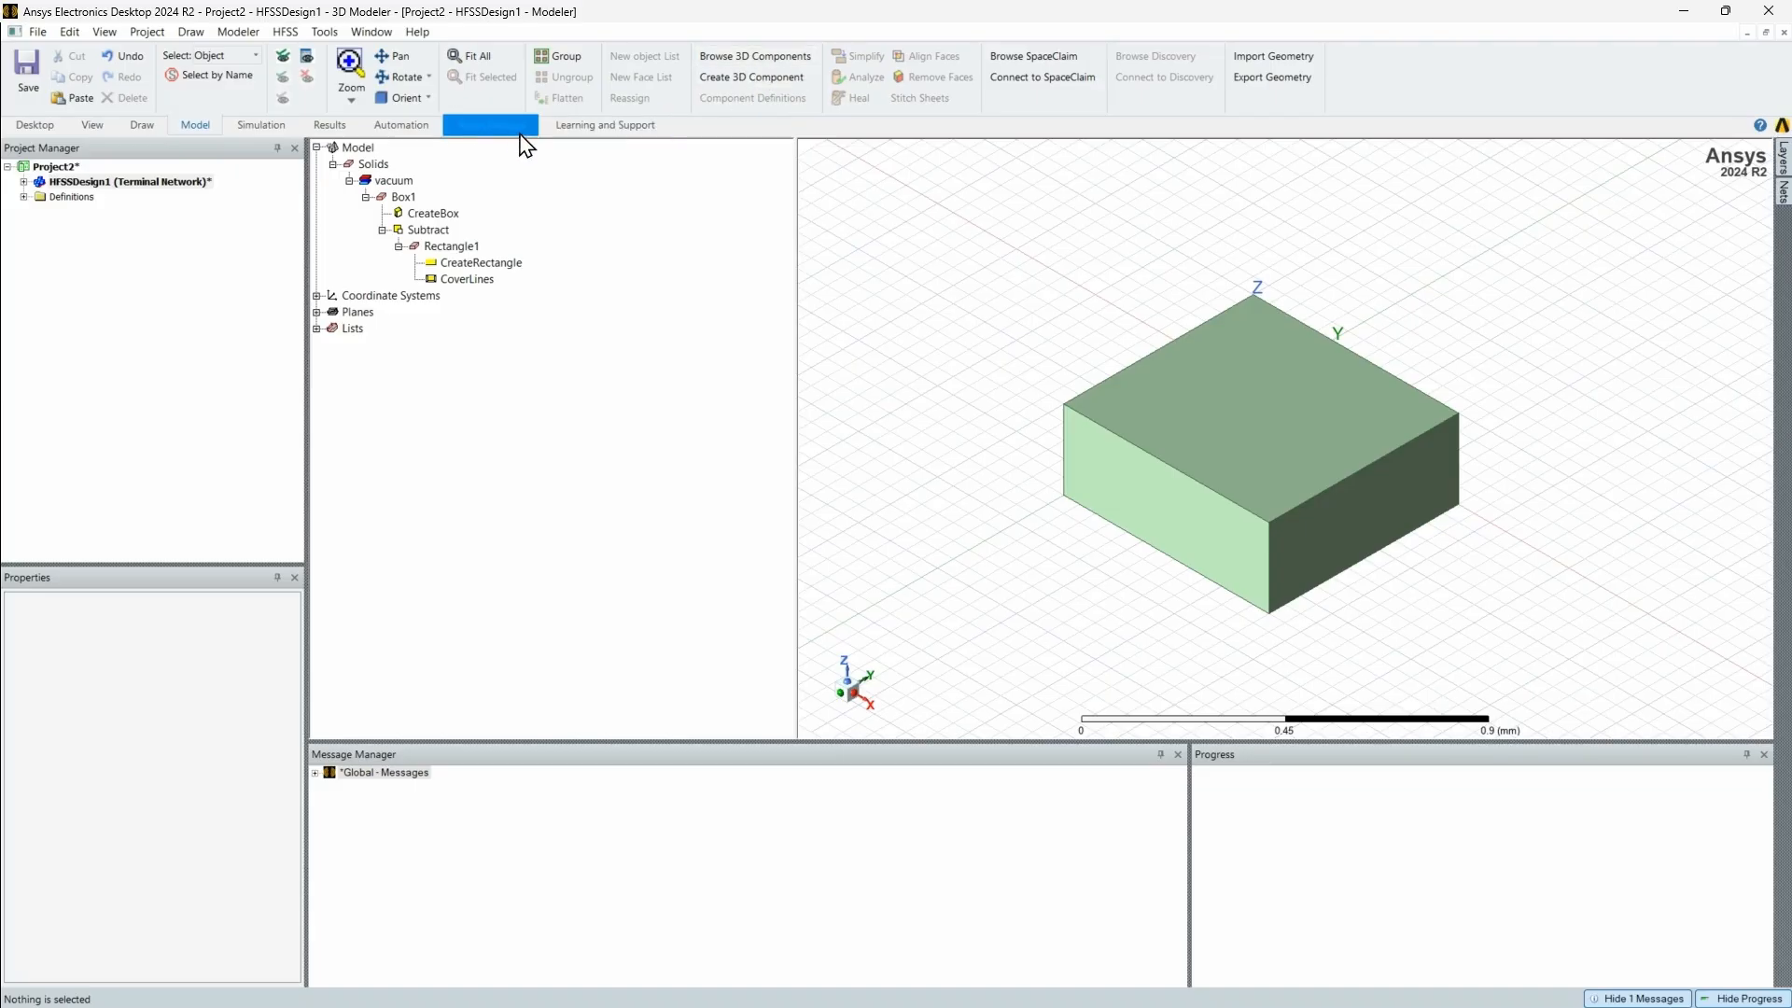
pyautogui.click(250, 129)
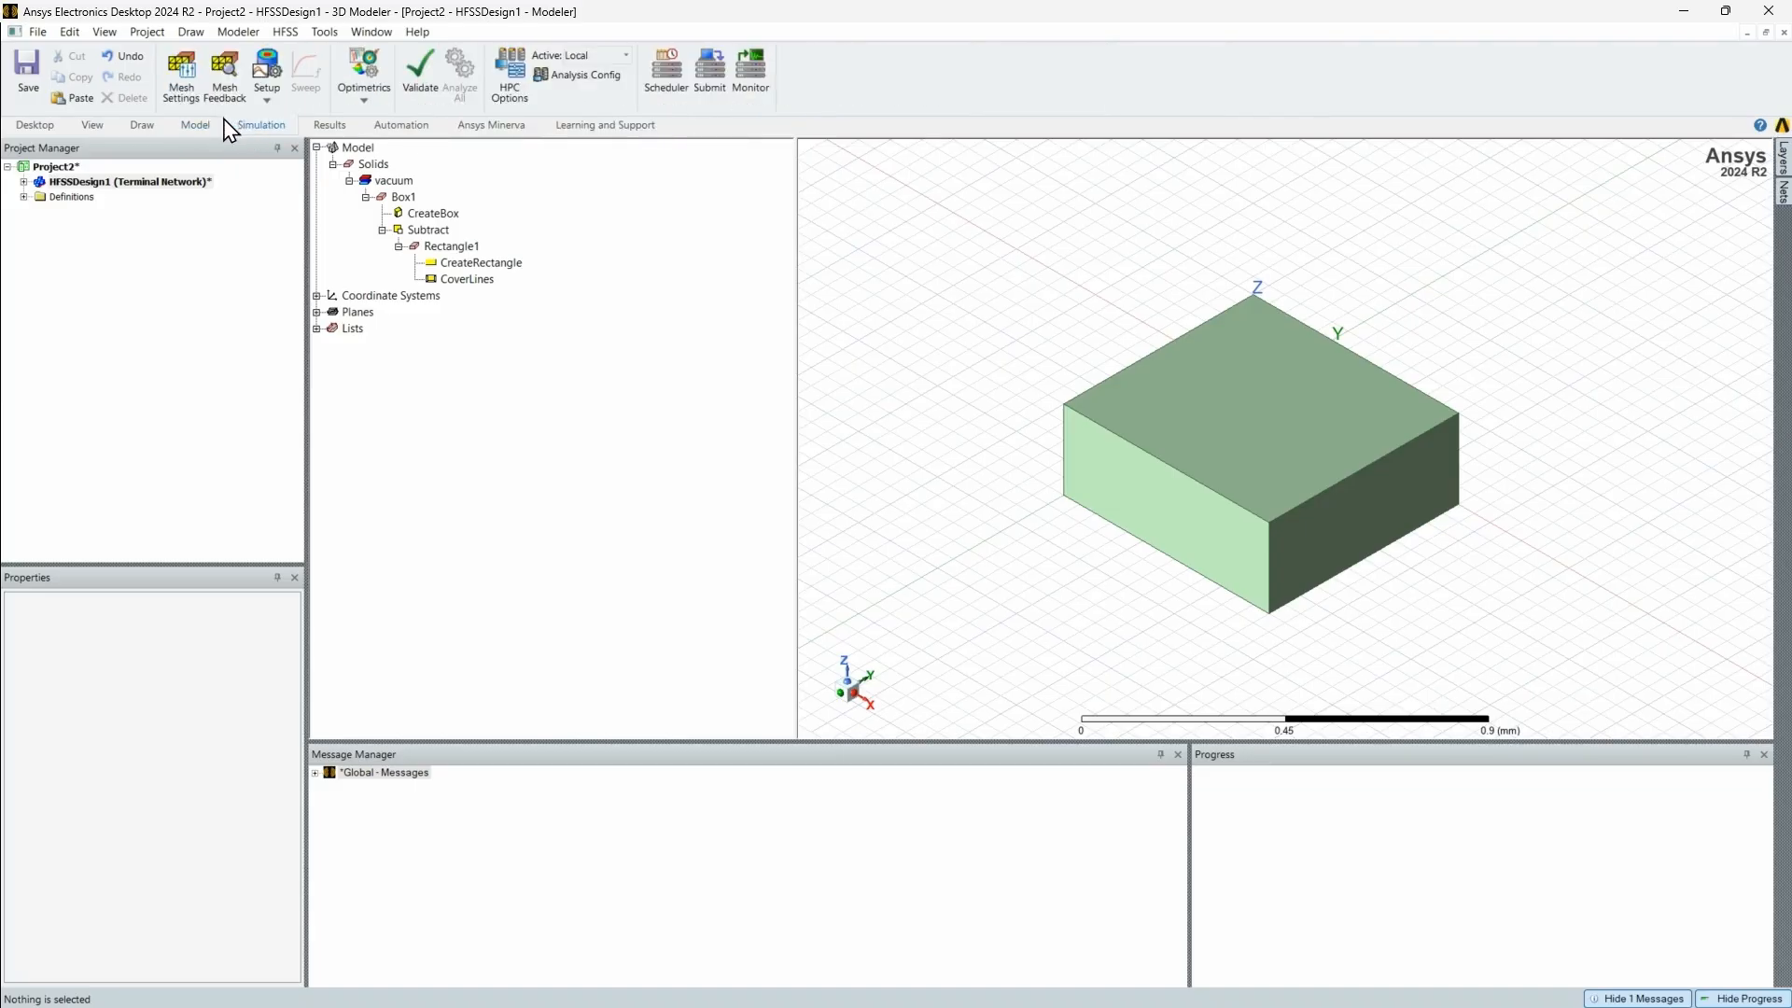
pyautogui.click(23, 182)
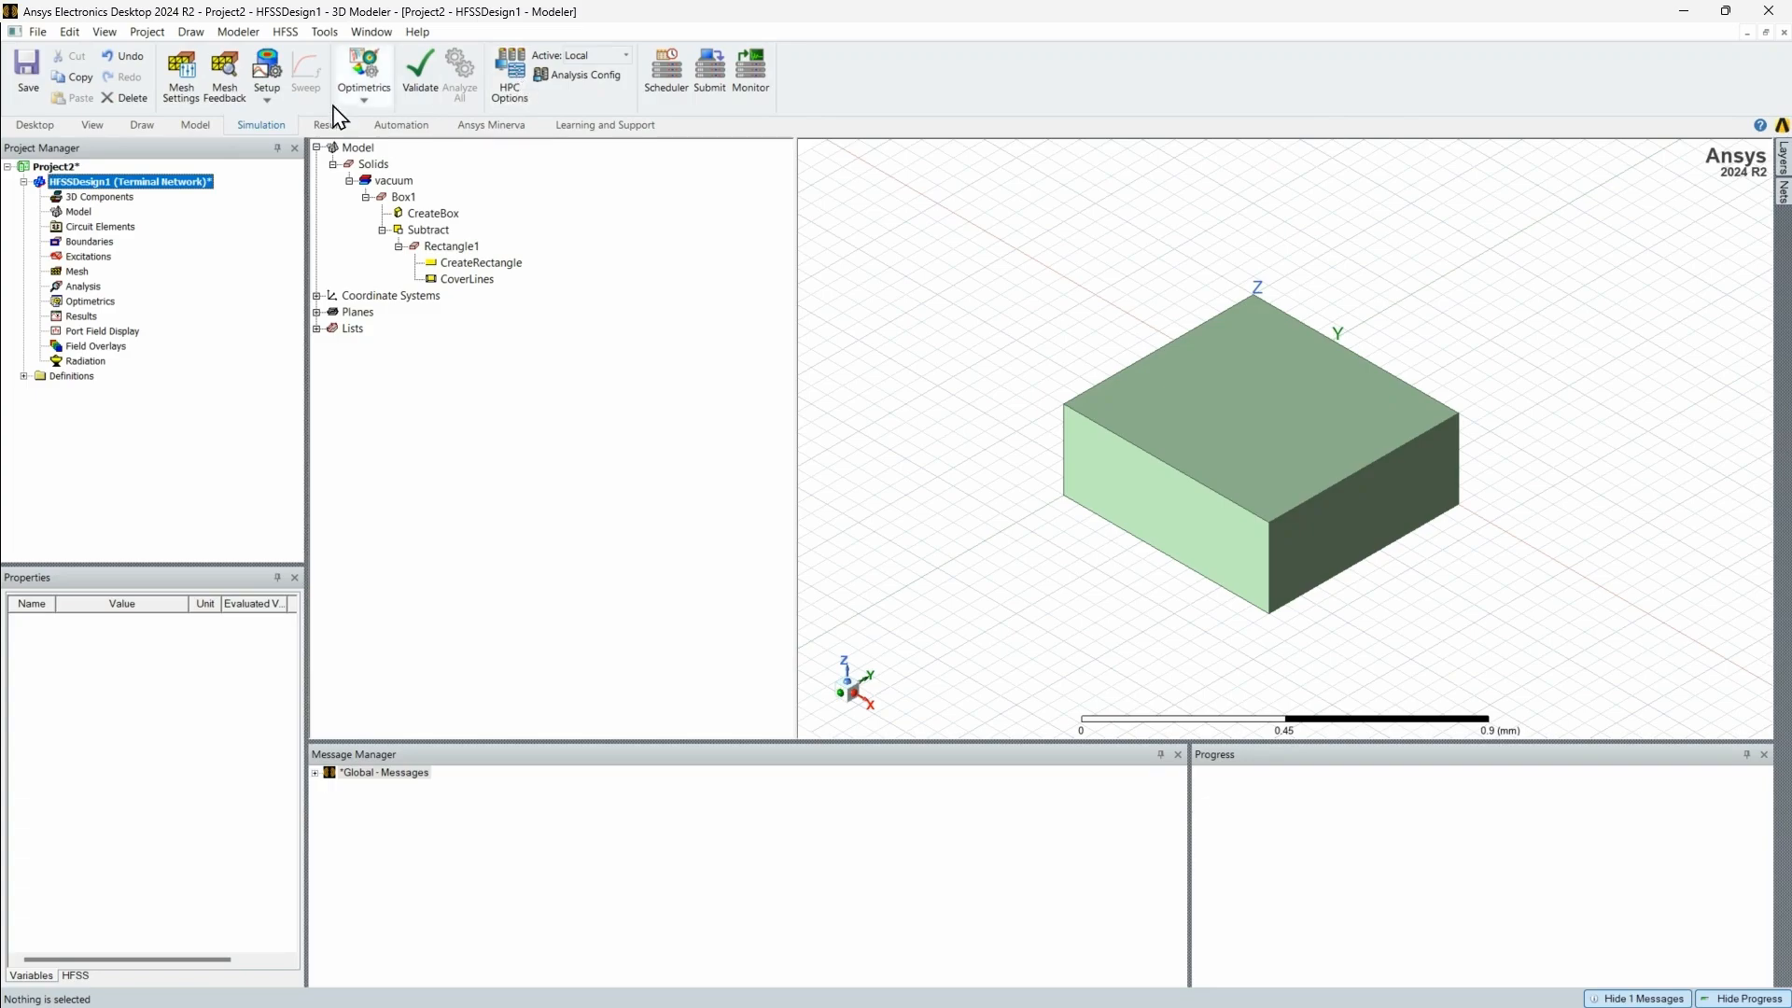
pyautogui.click(335, 134)
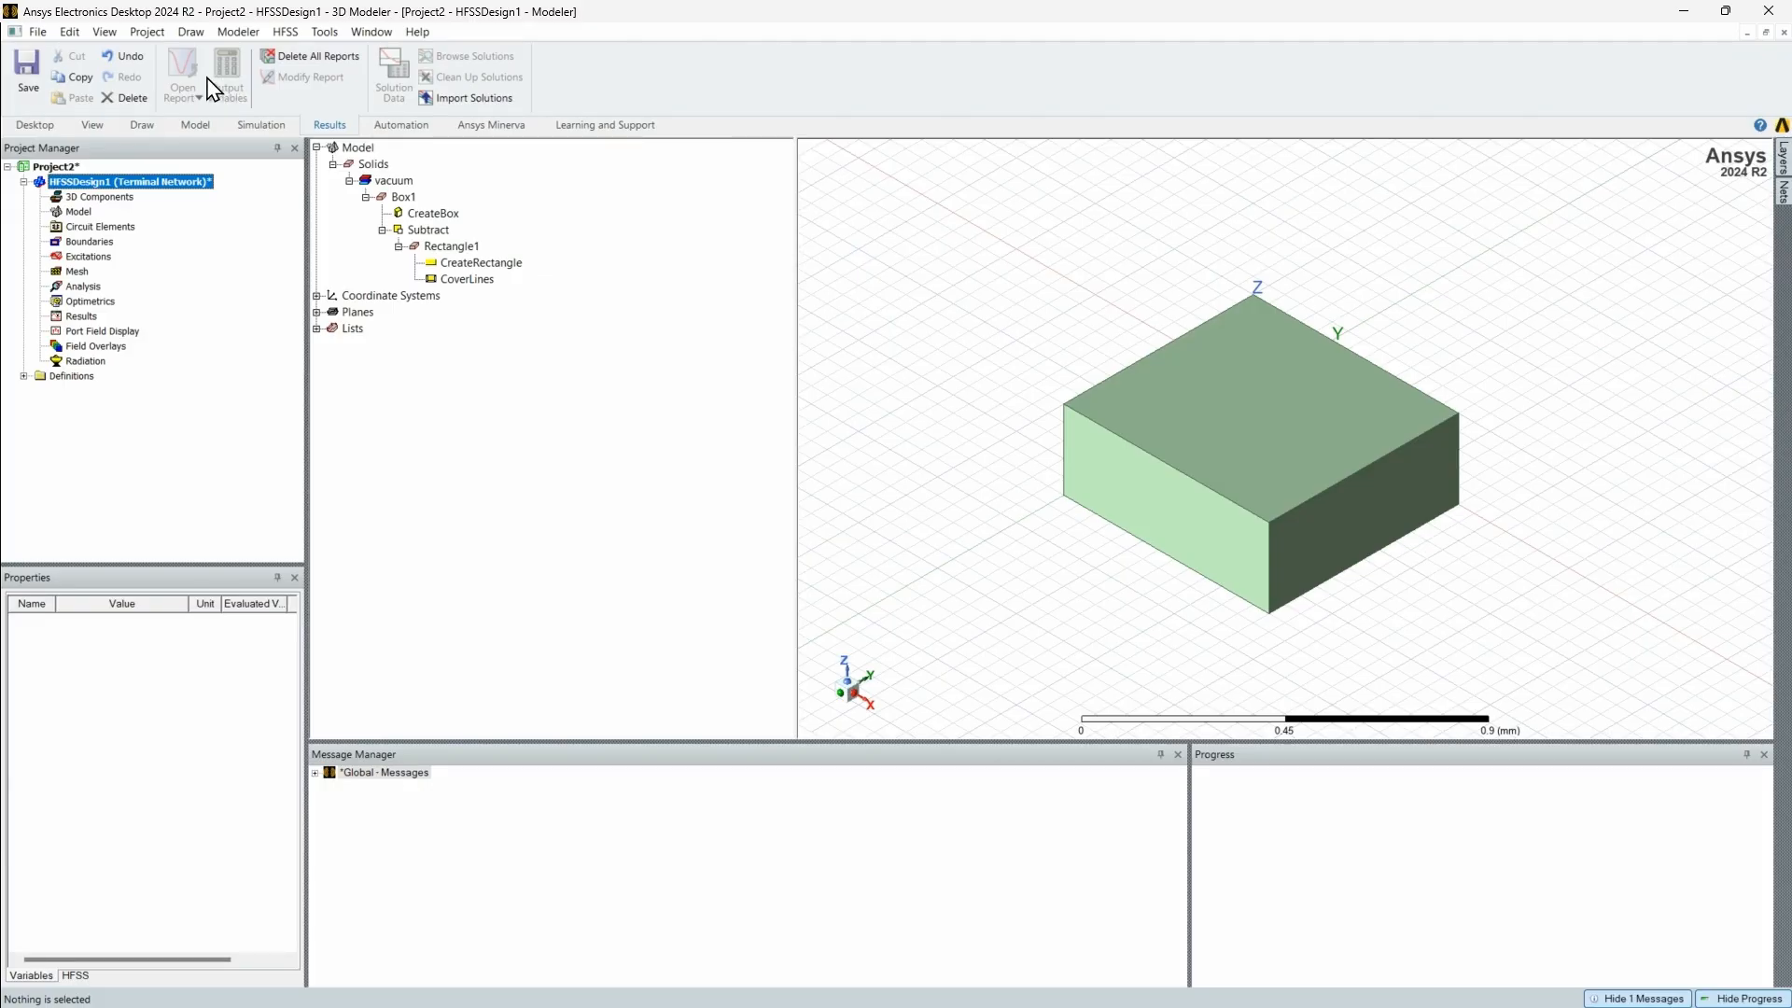
pyautogui.click(402, 126)
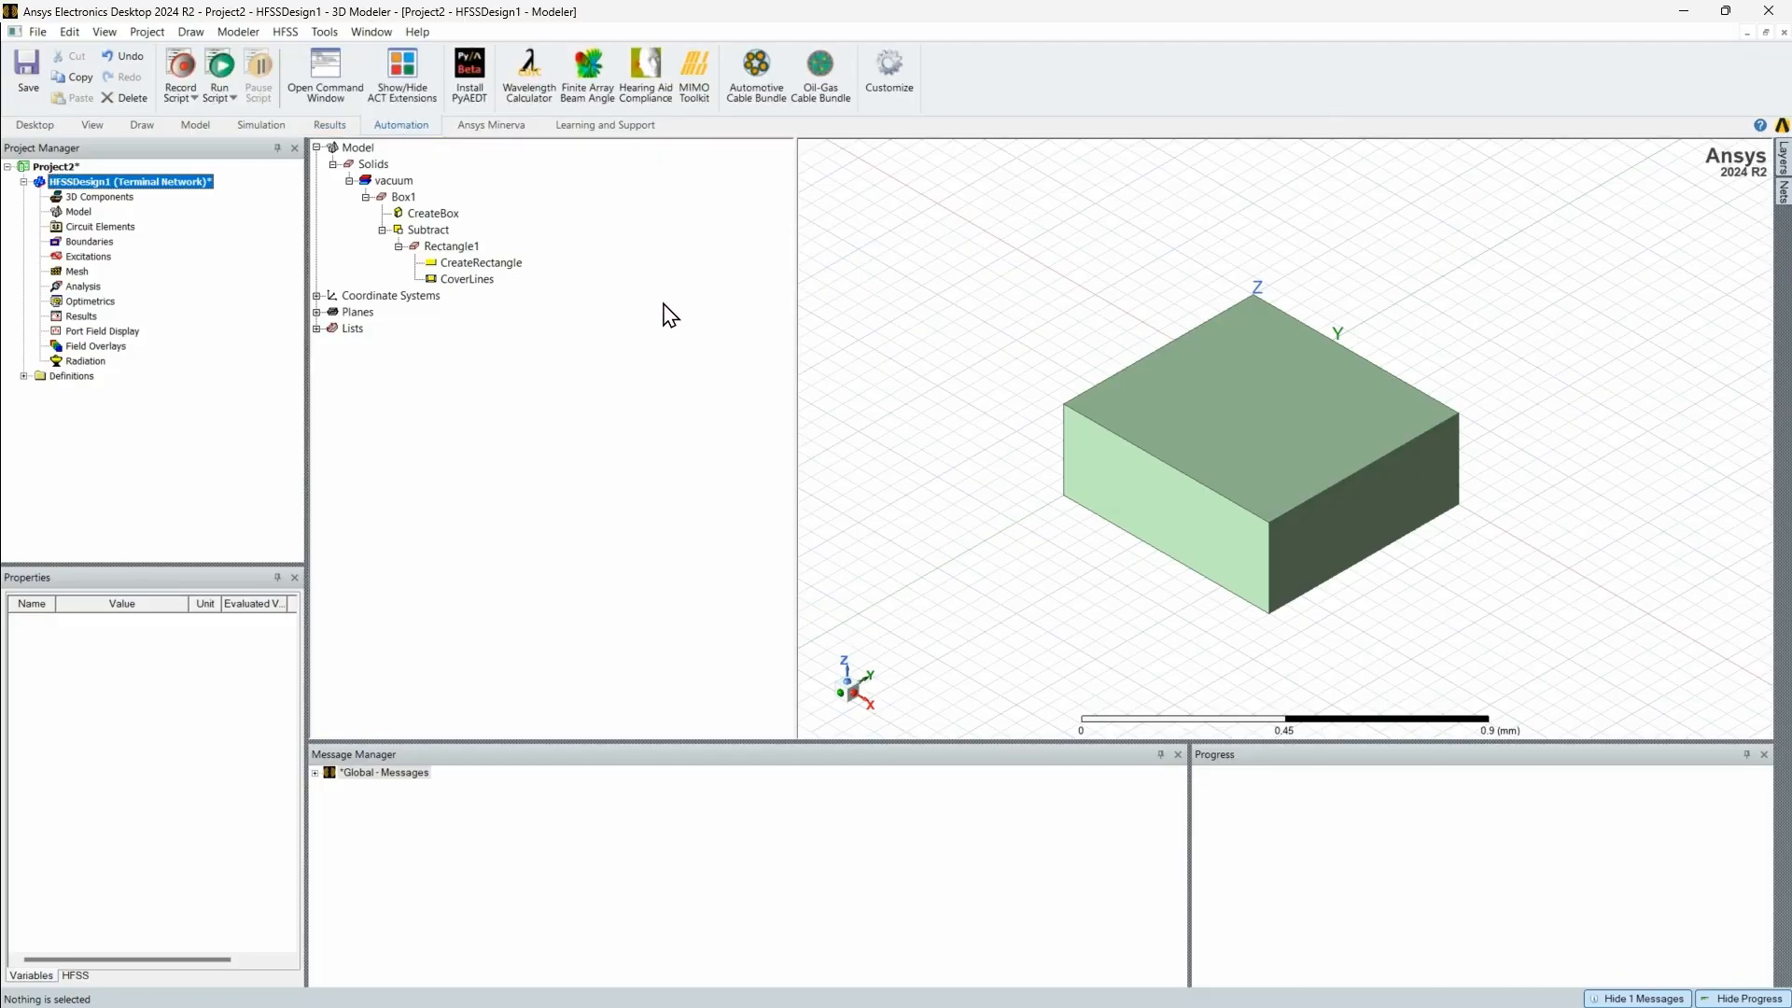
pyautogui.click(776, 280)
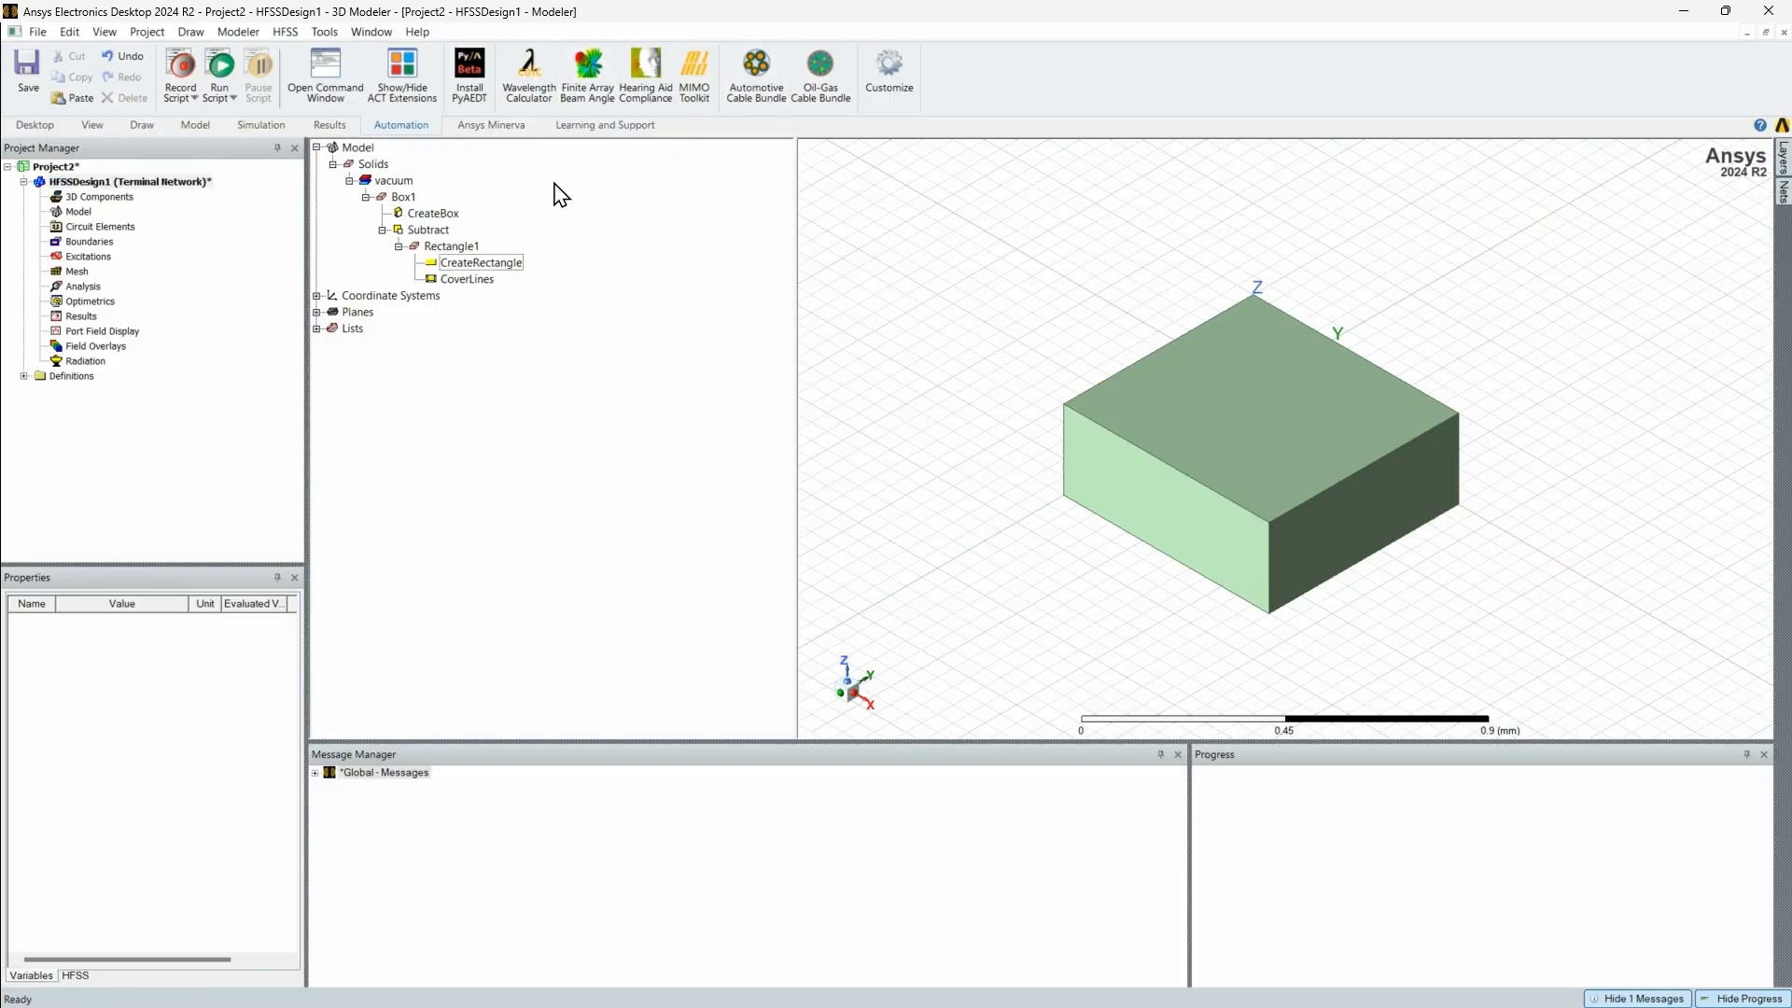
pyautogui.click(491, 131)
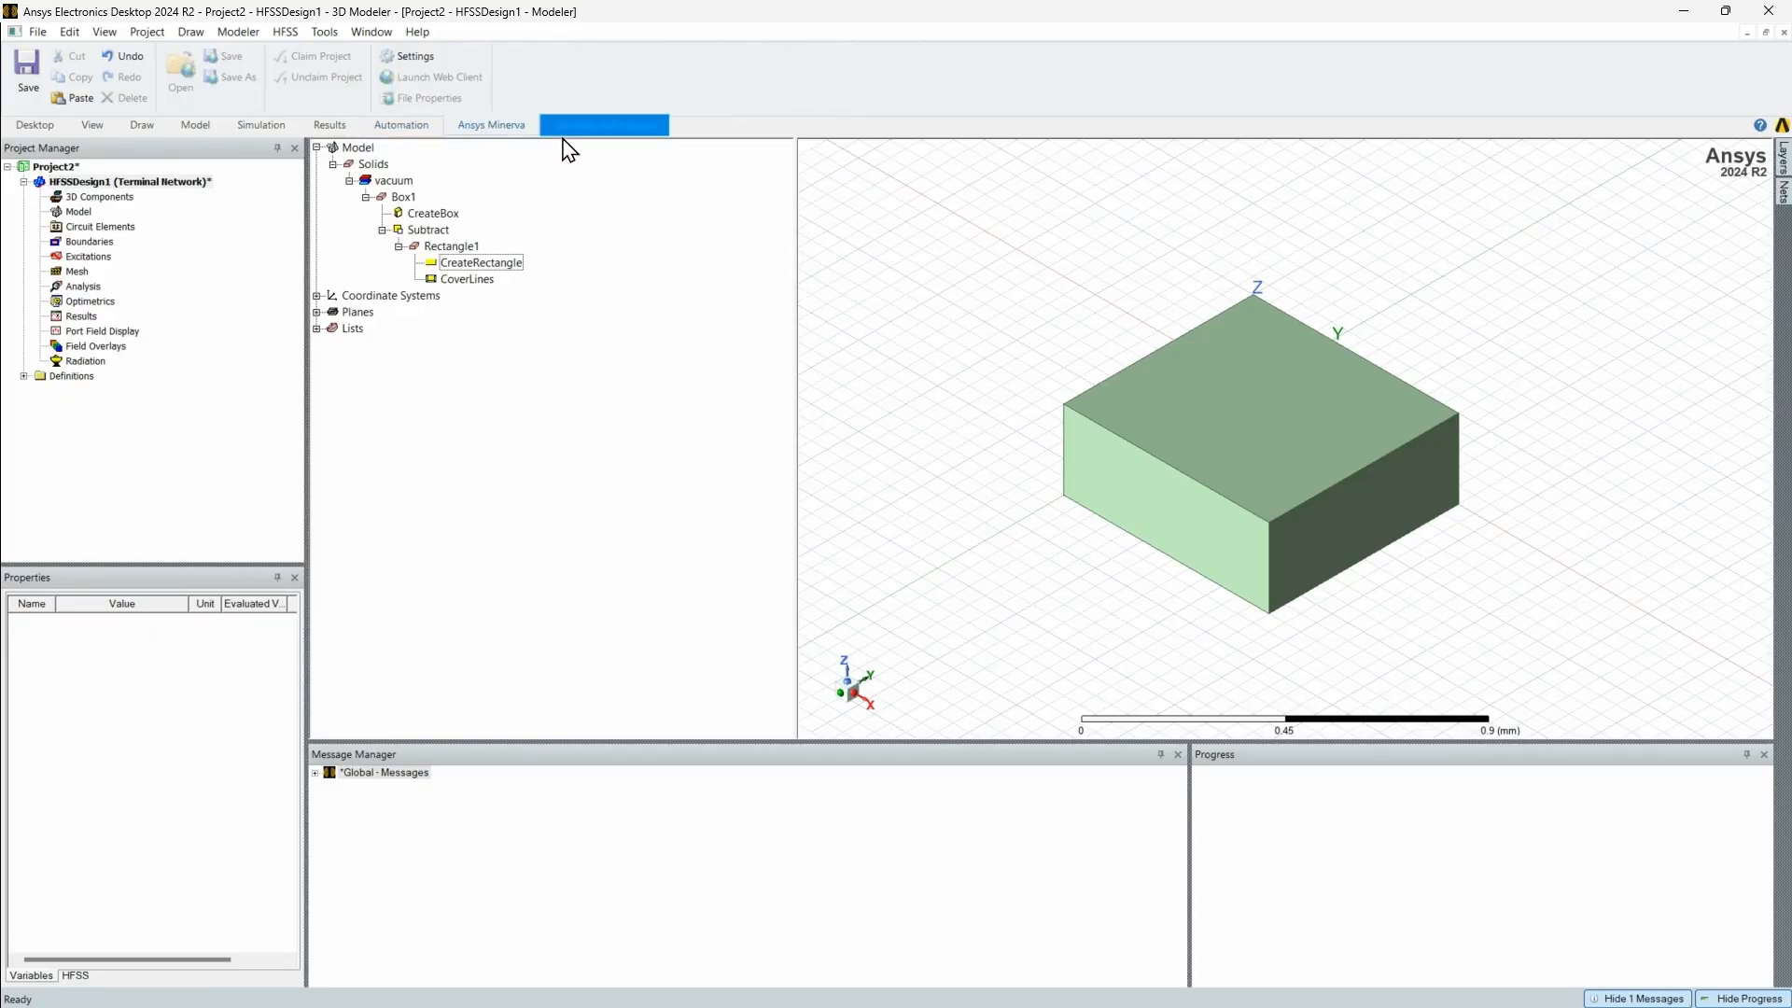
pyautogui.click(582, 136)
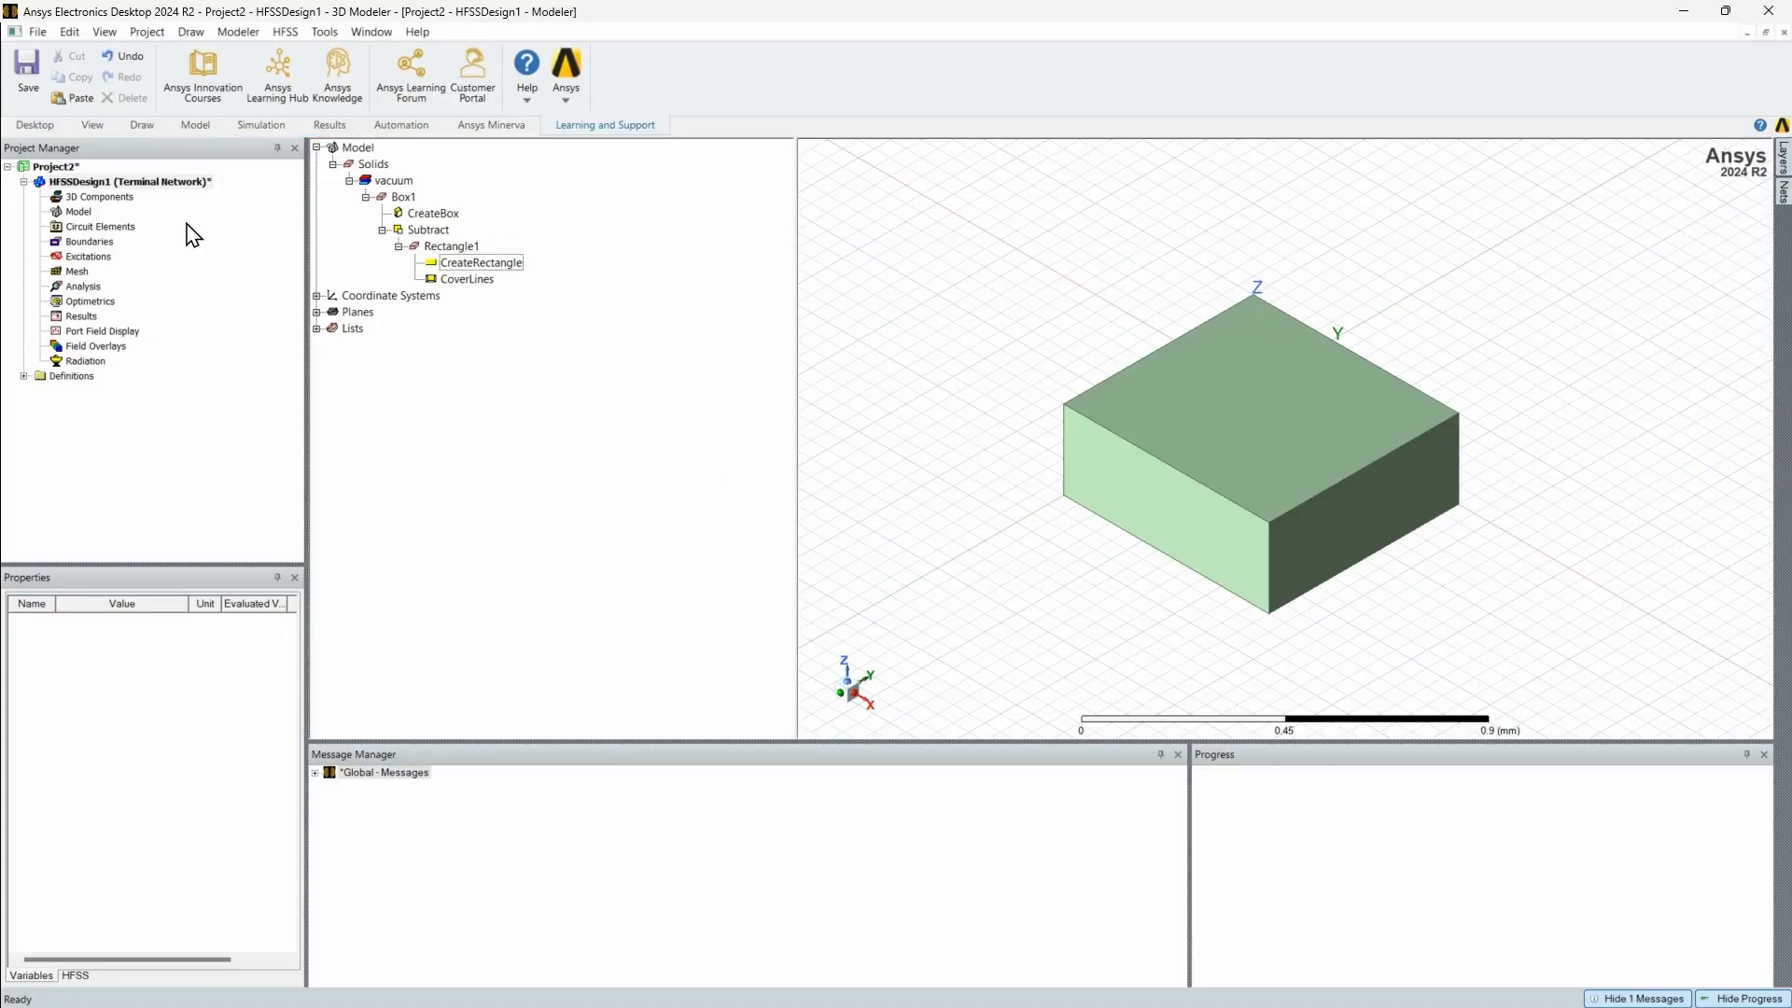
# Step: Insert a Circuit design into Project2 alongside the HFSS design
pyautogui.click(56, 167)
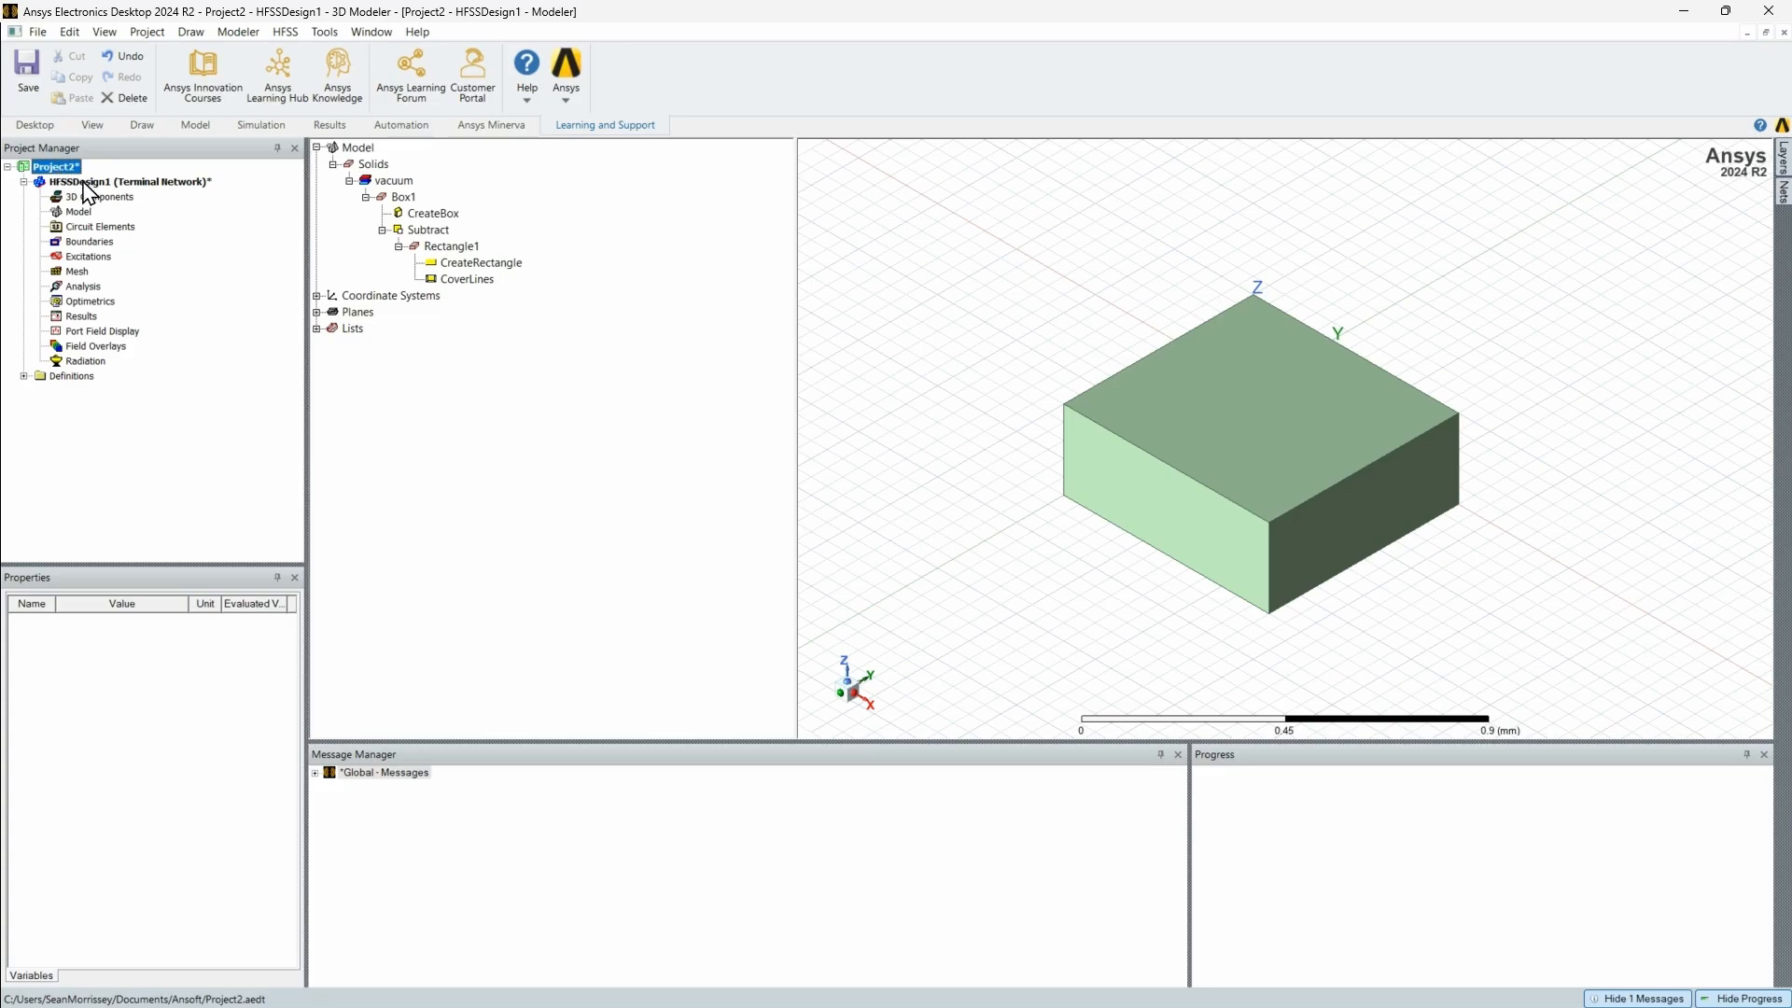
pyautogui.click(36, 124)
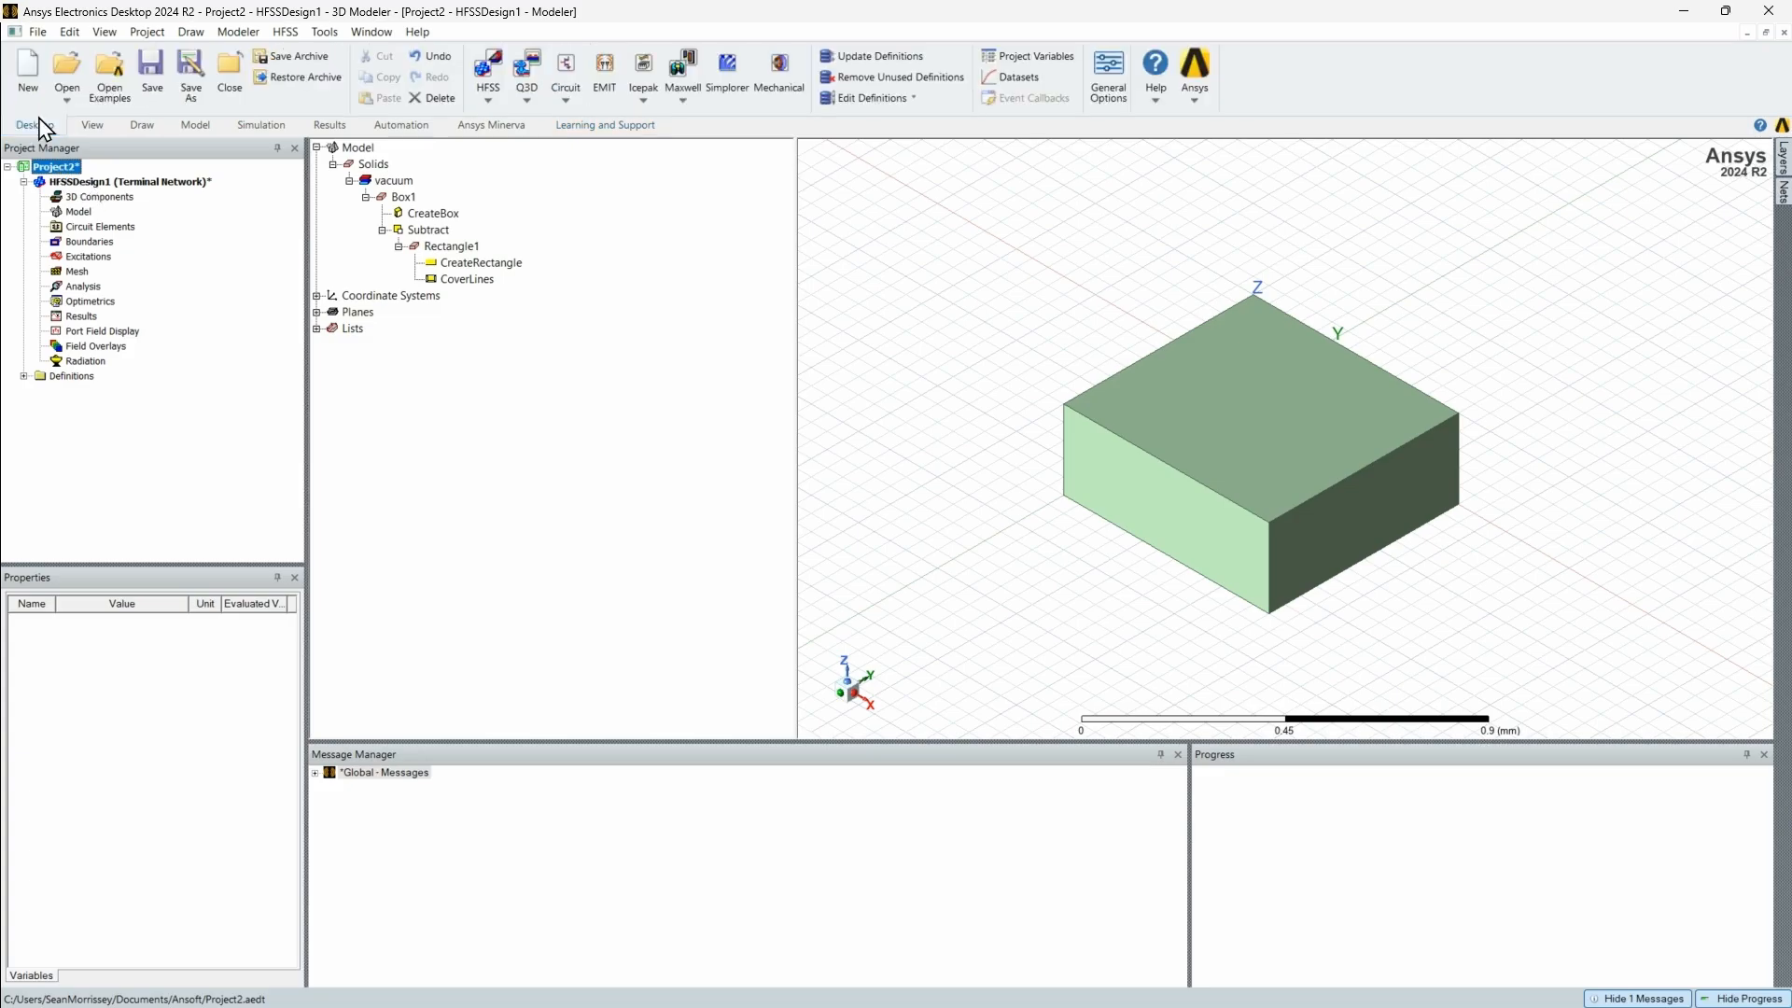
pyautogui.click(568, 97)
pyautogui.click(597, 117)
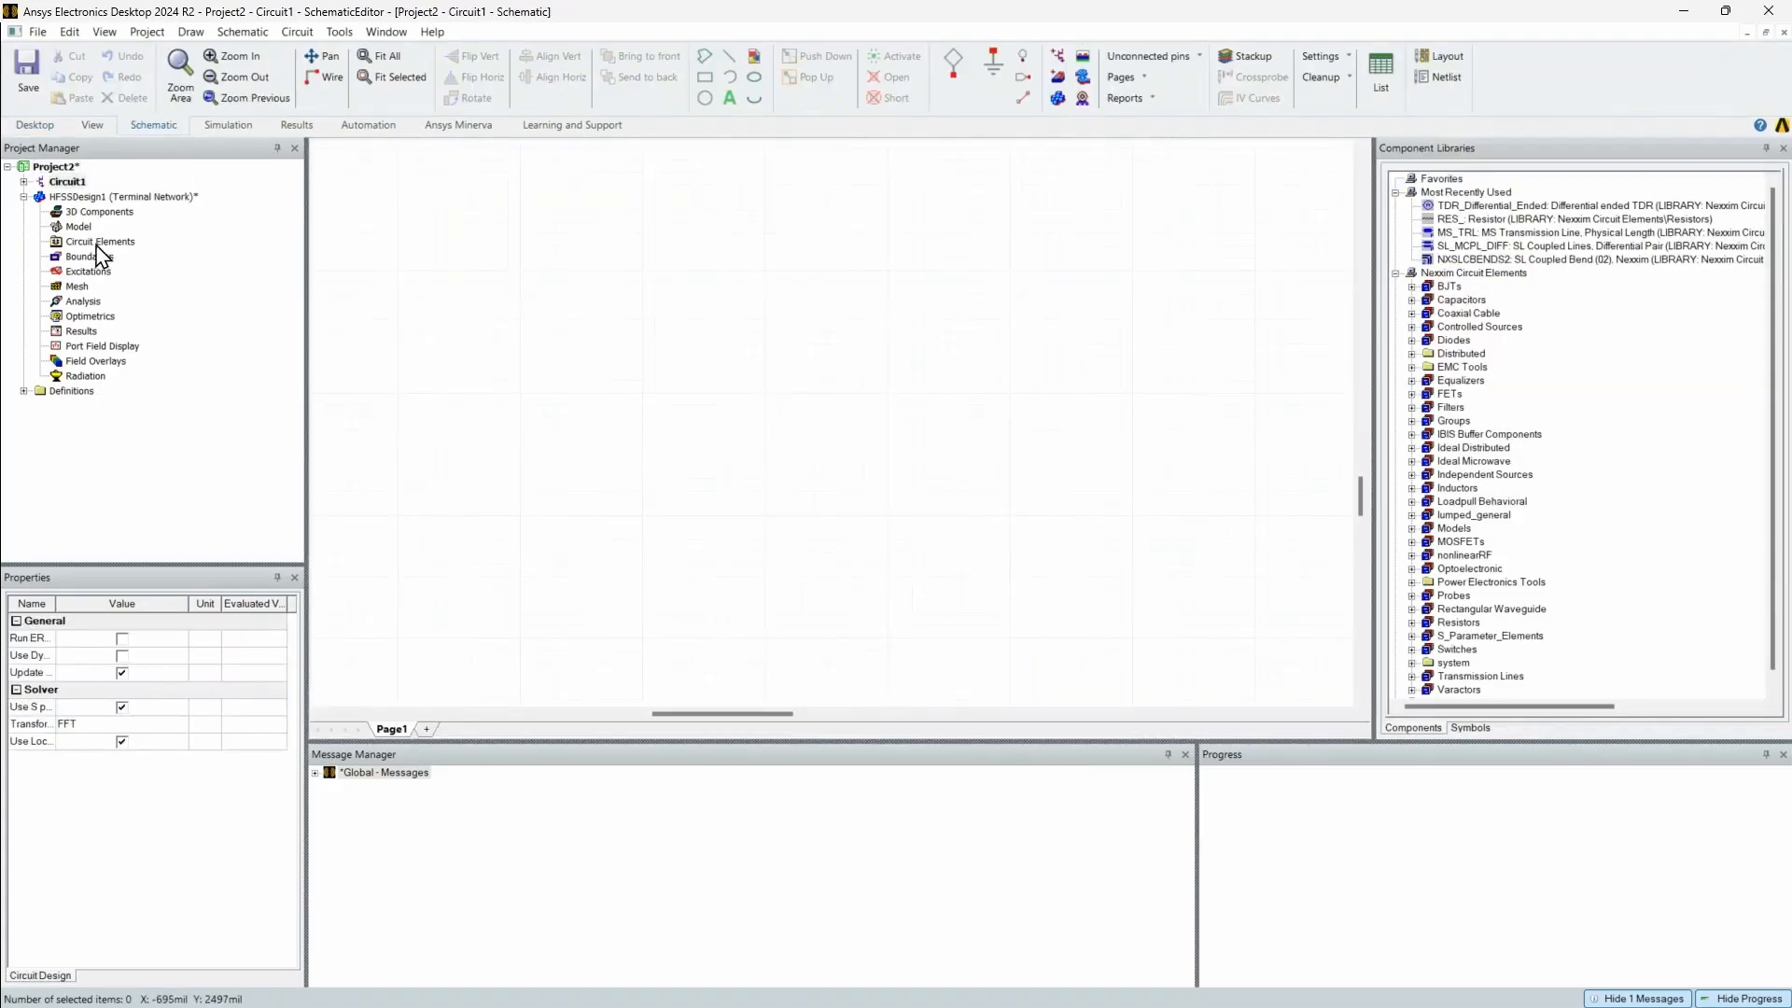
# Step: Revisit the Desktop toolset, and remove the Circuit design from Project2
pyautogui.click(36, 121)
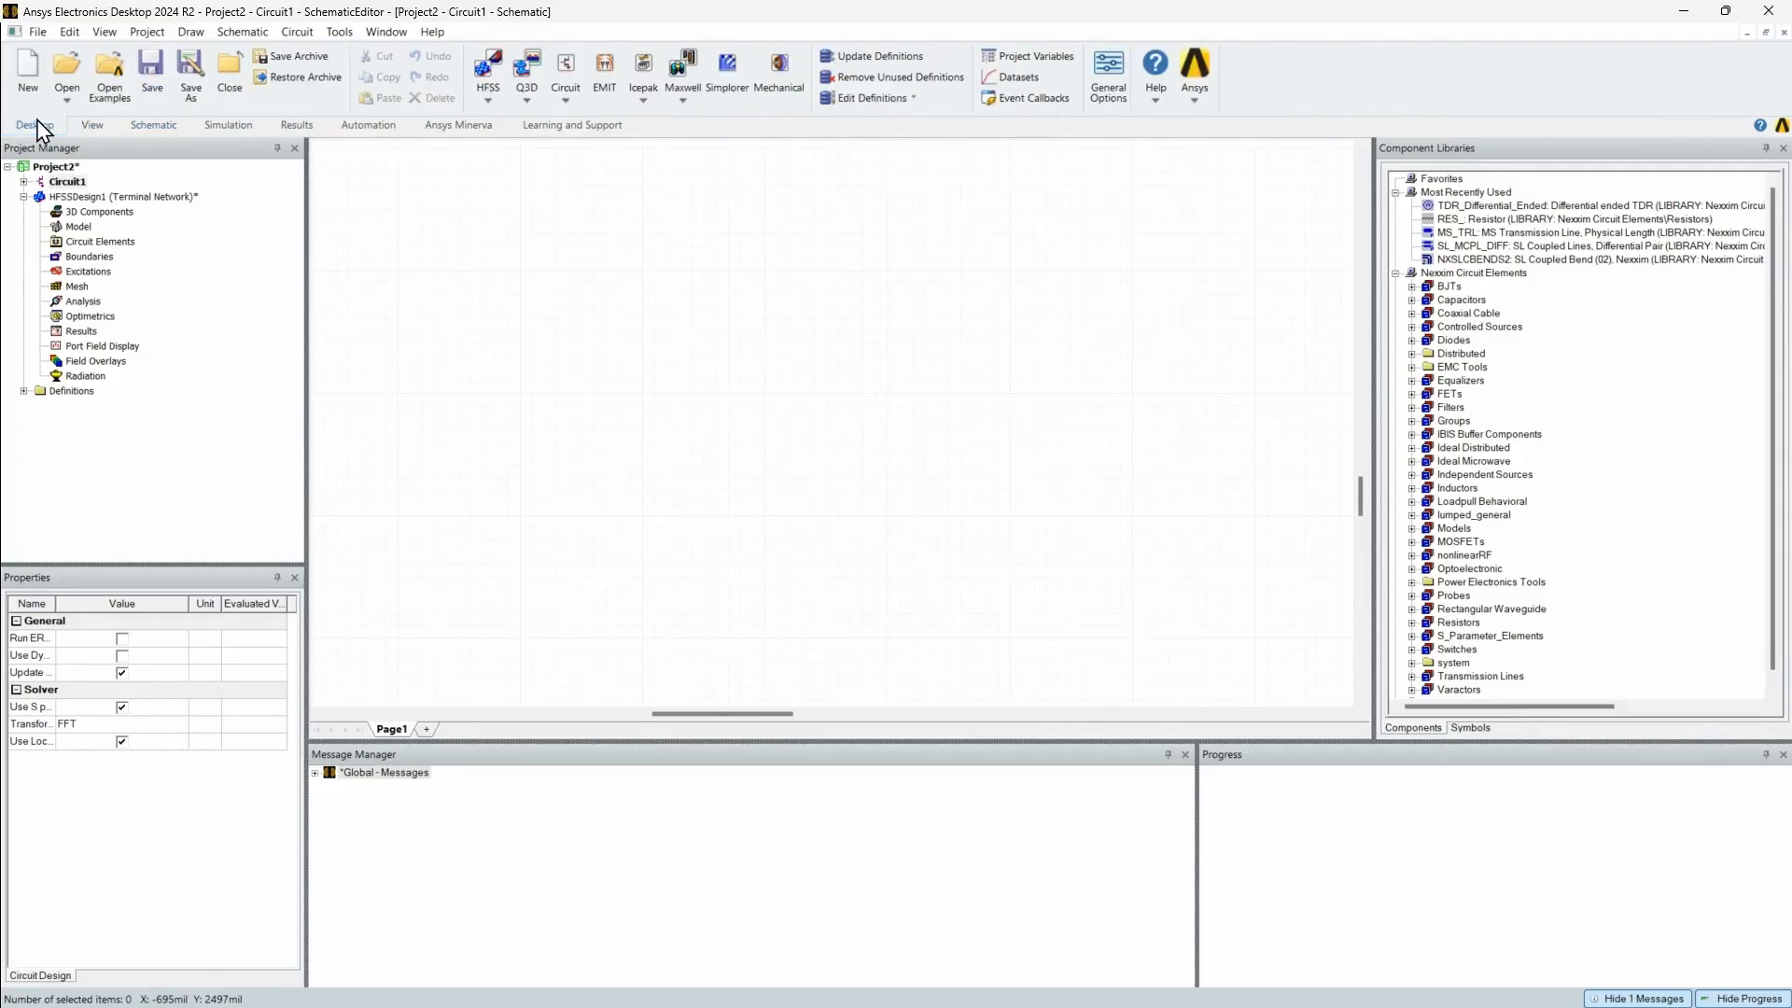
pyautogui.click(67, 181)
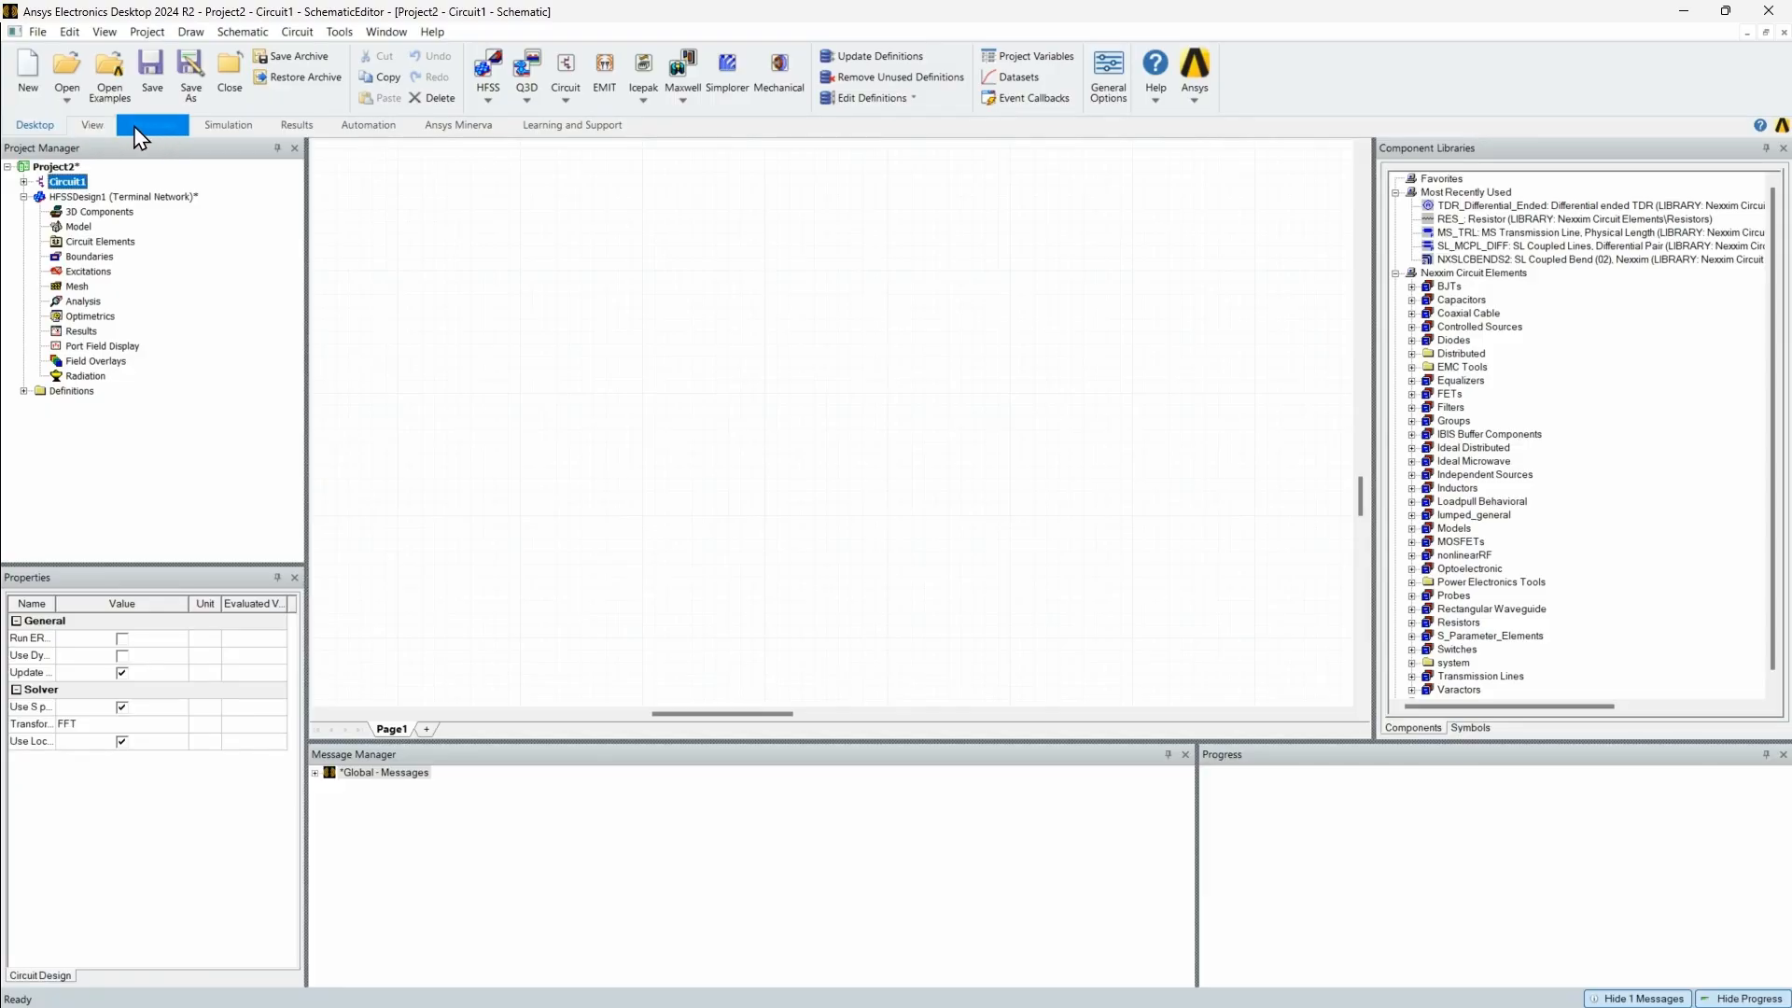
pyautogui.click(47, 168)
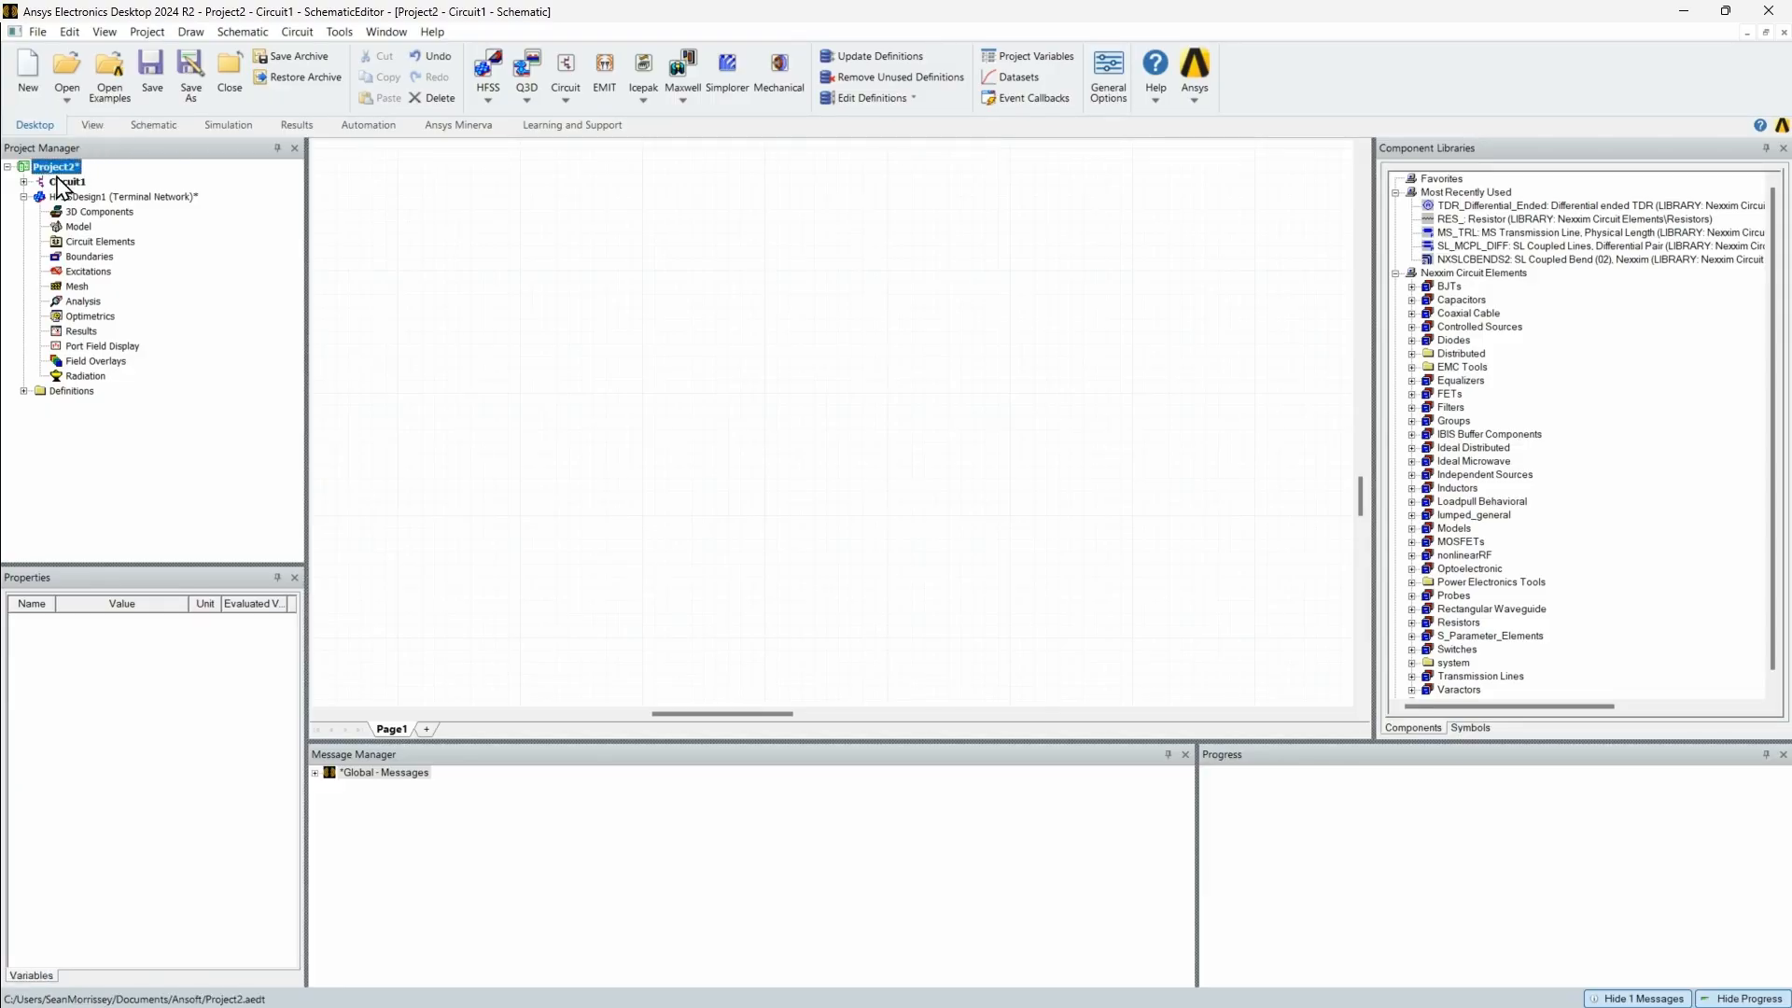
pyautogui.click(64, 181)
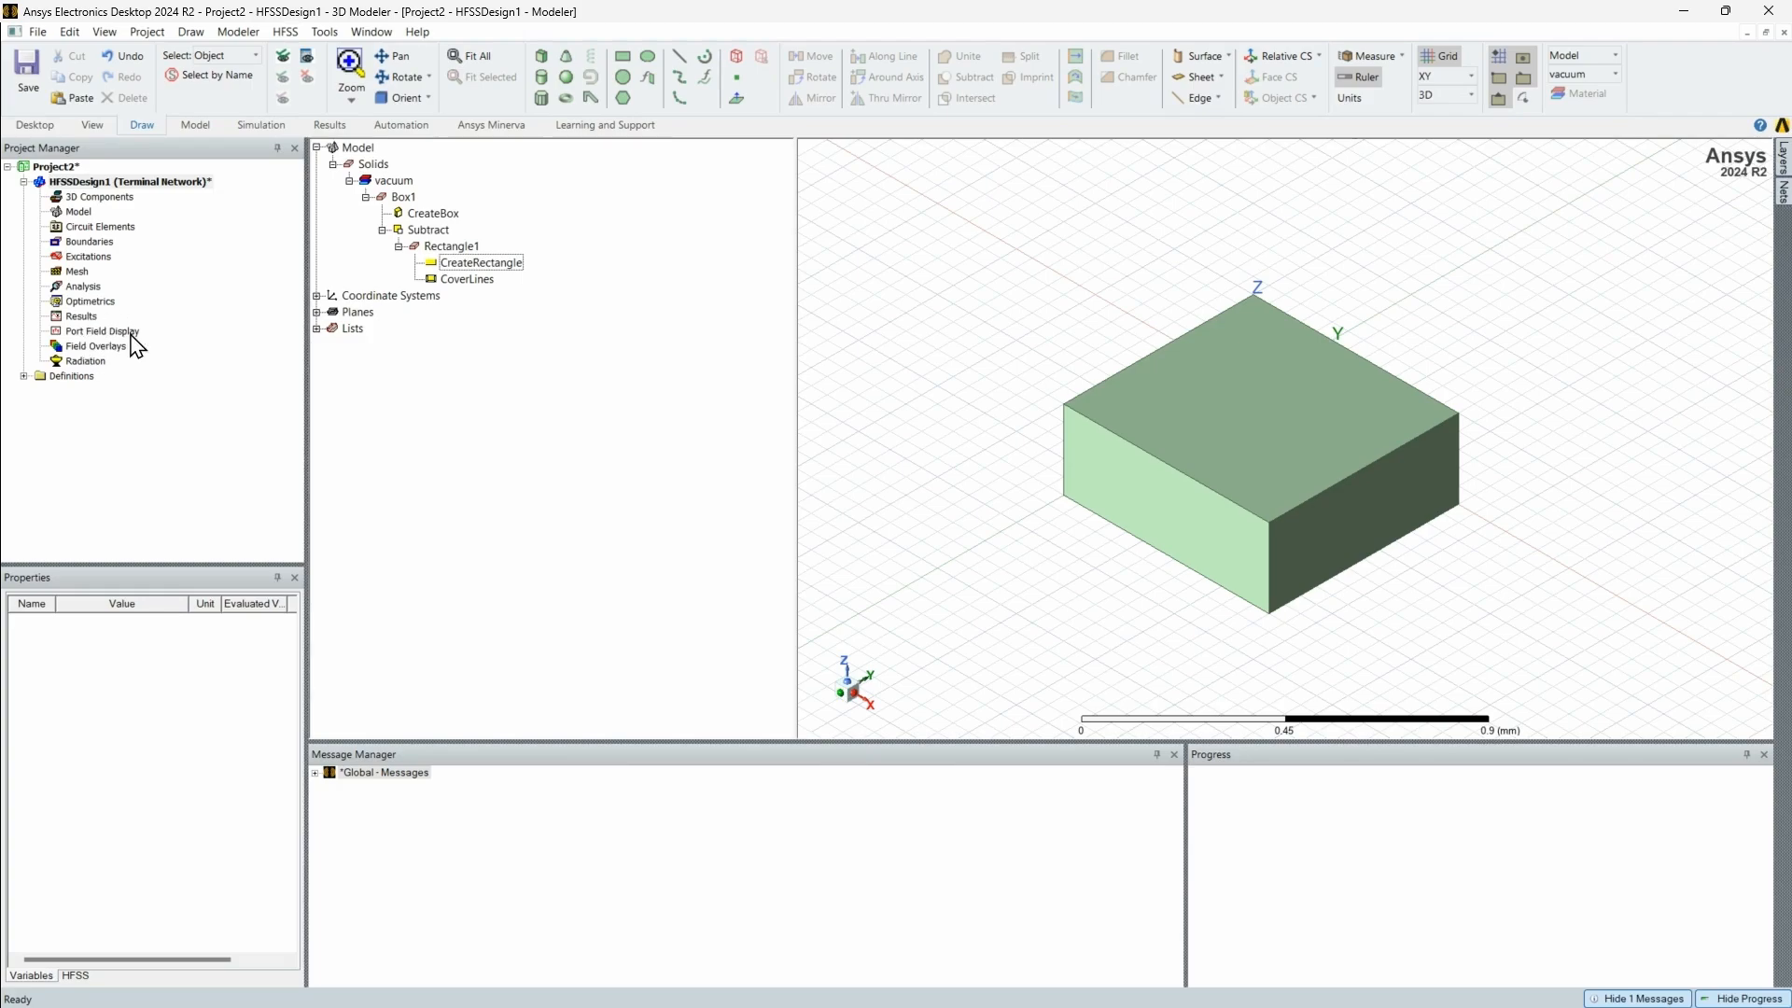
# Step: Select the HFSS design's Radiation entry, and look through the project's Definitions folders before collapsing them
pyautogui.click(76, 364)
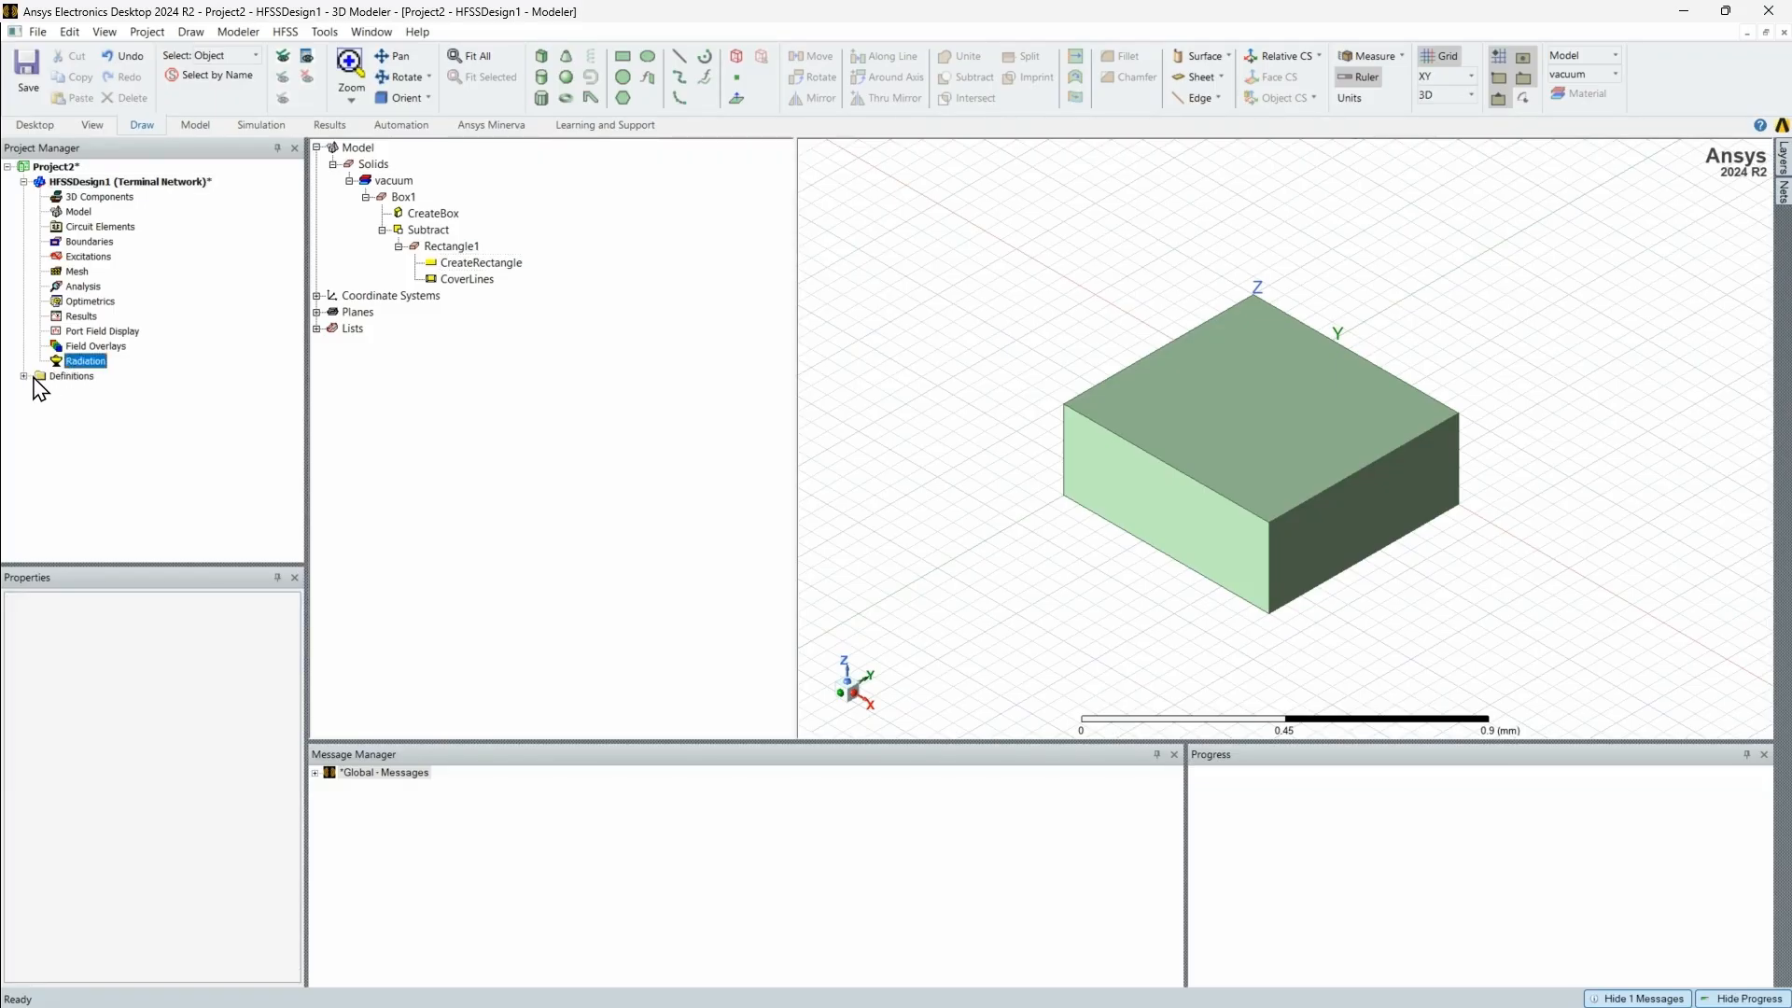
pyautogui.click(28, 376)
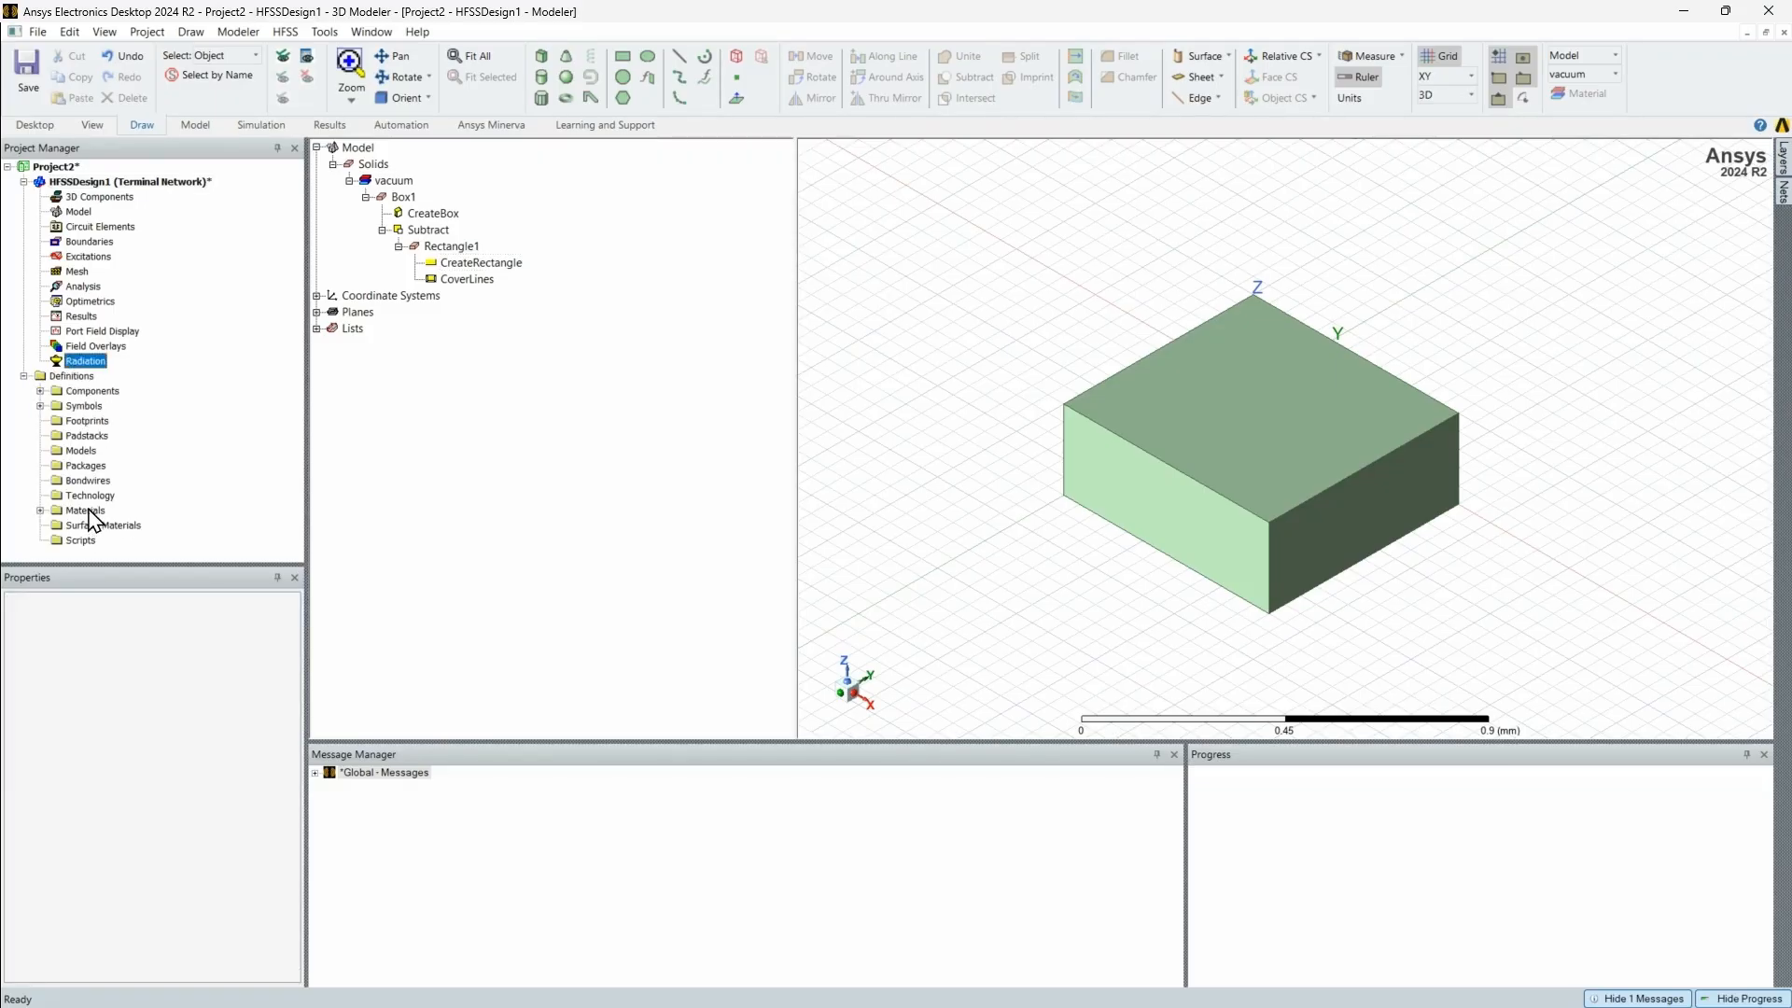
pyautogui.click(28, 377)
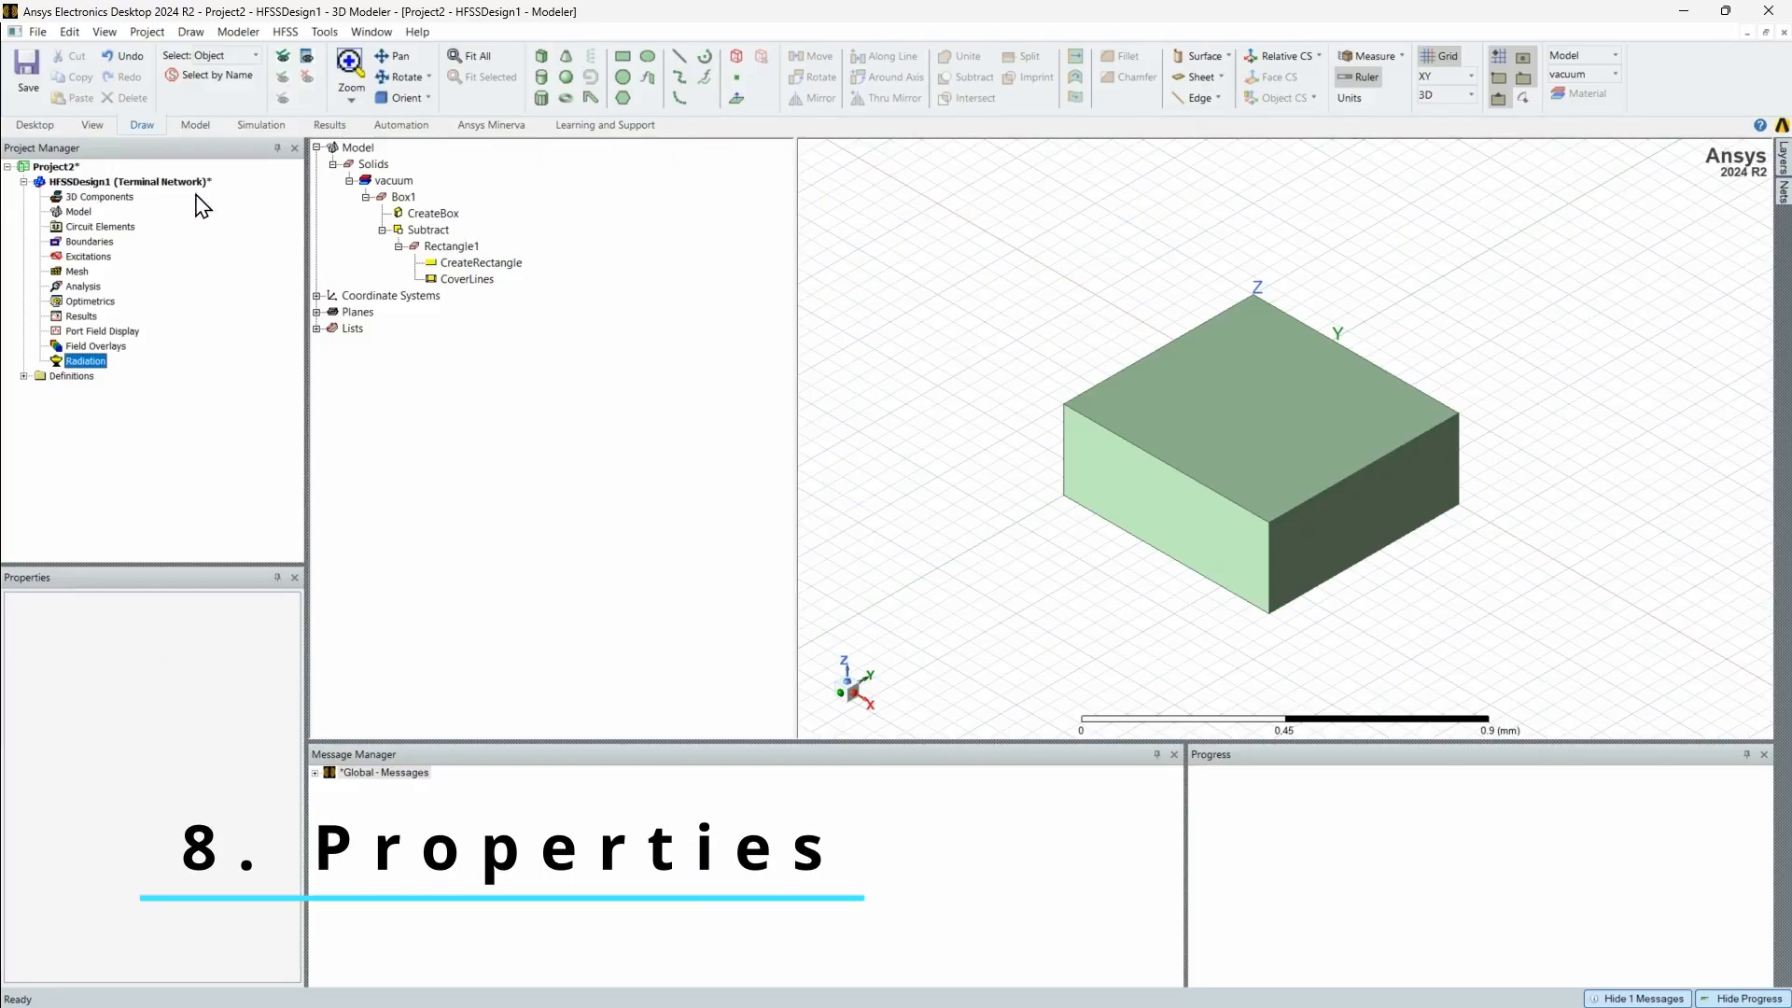
# Step: Inspect the CreateBox and Subtract operations, and delete Subtract from the box's history
pyautogui.click(442, 215)
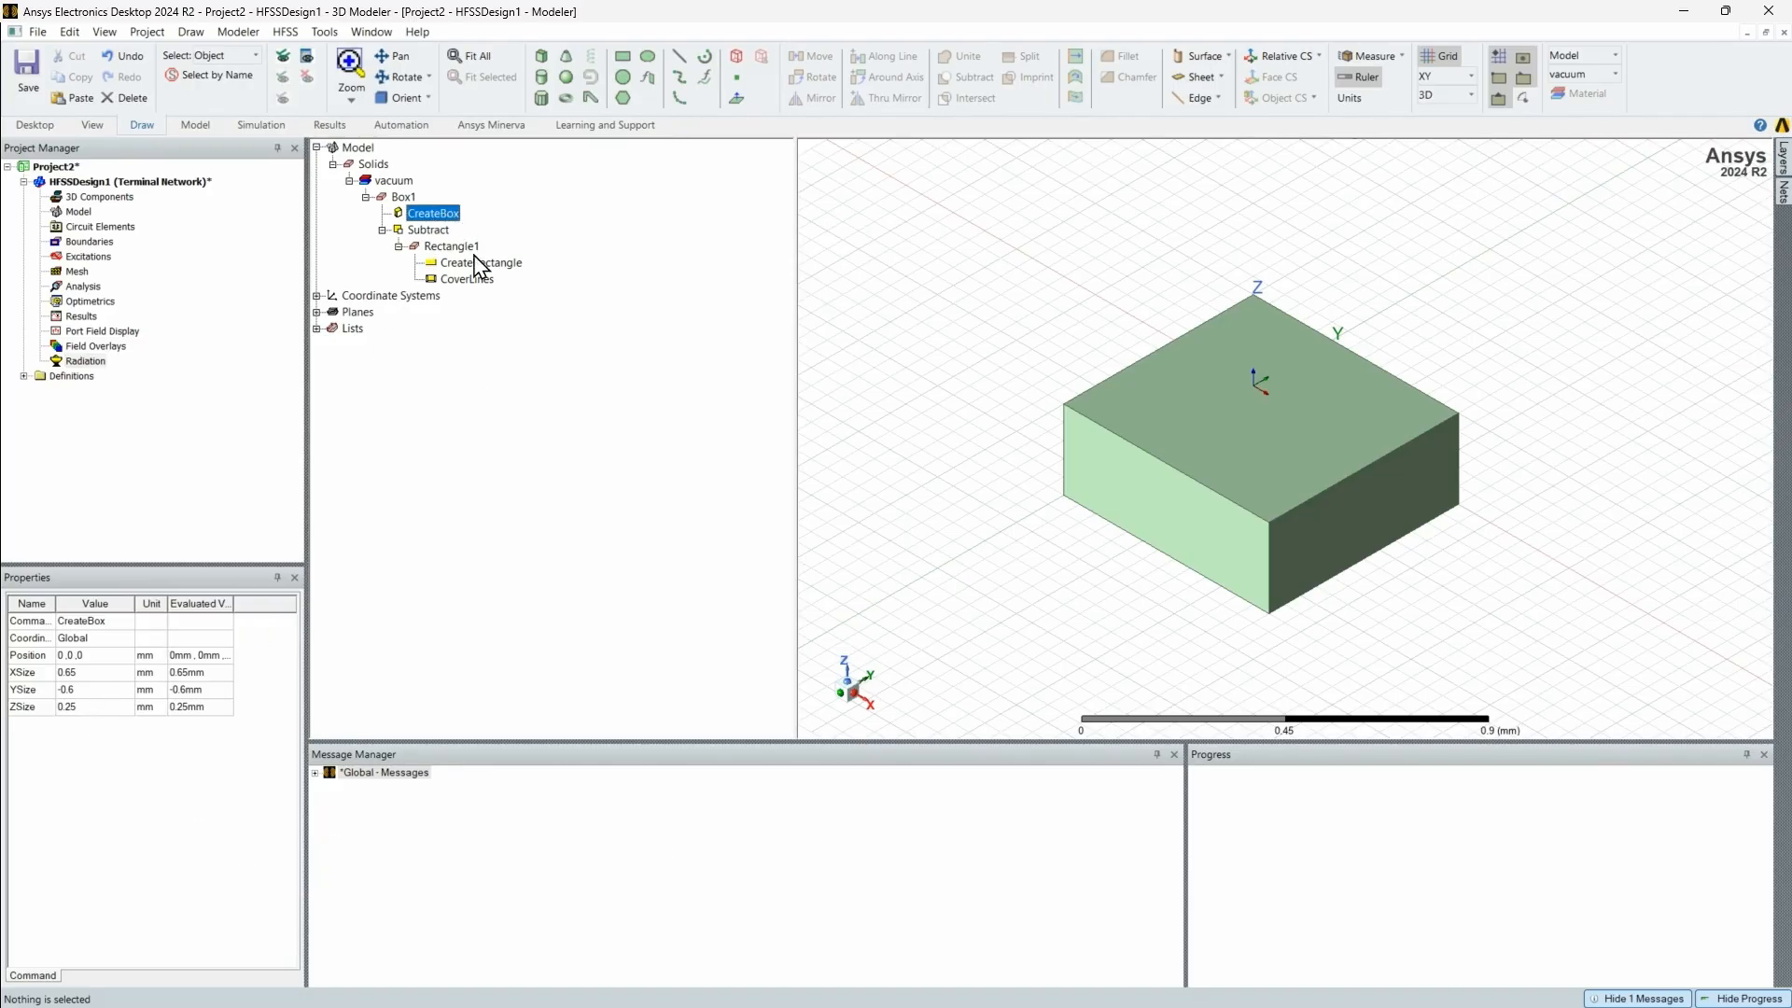
pyautogui.click(429, 231)
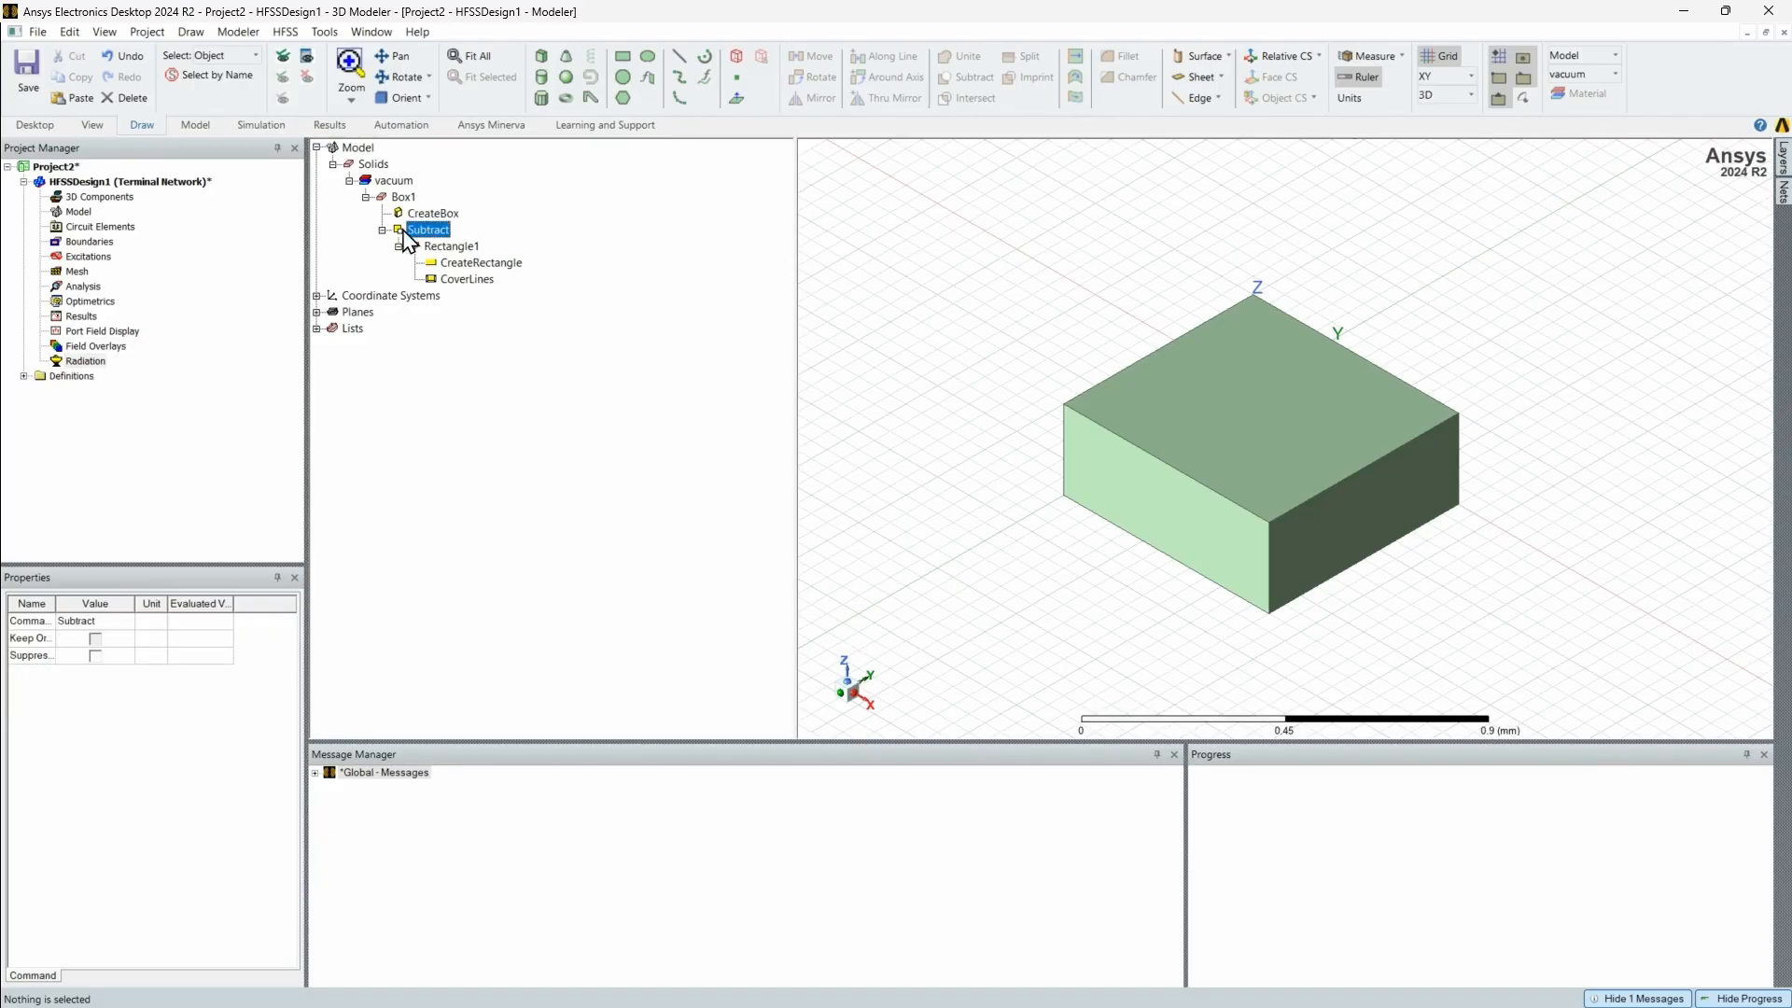
pyautogui.click(383, 230)
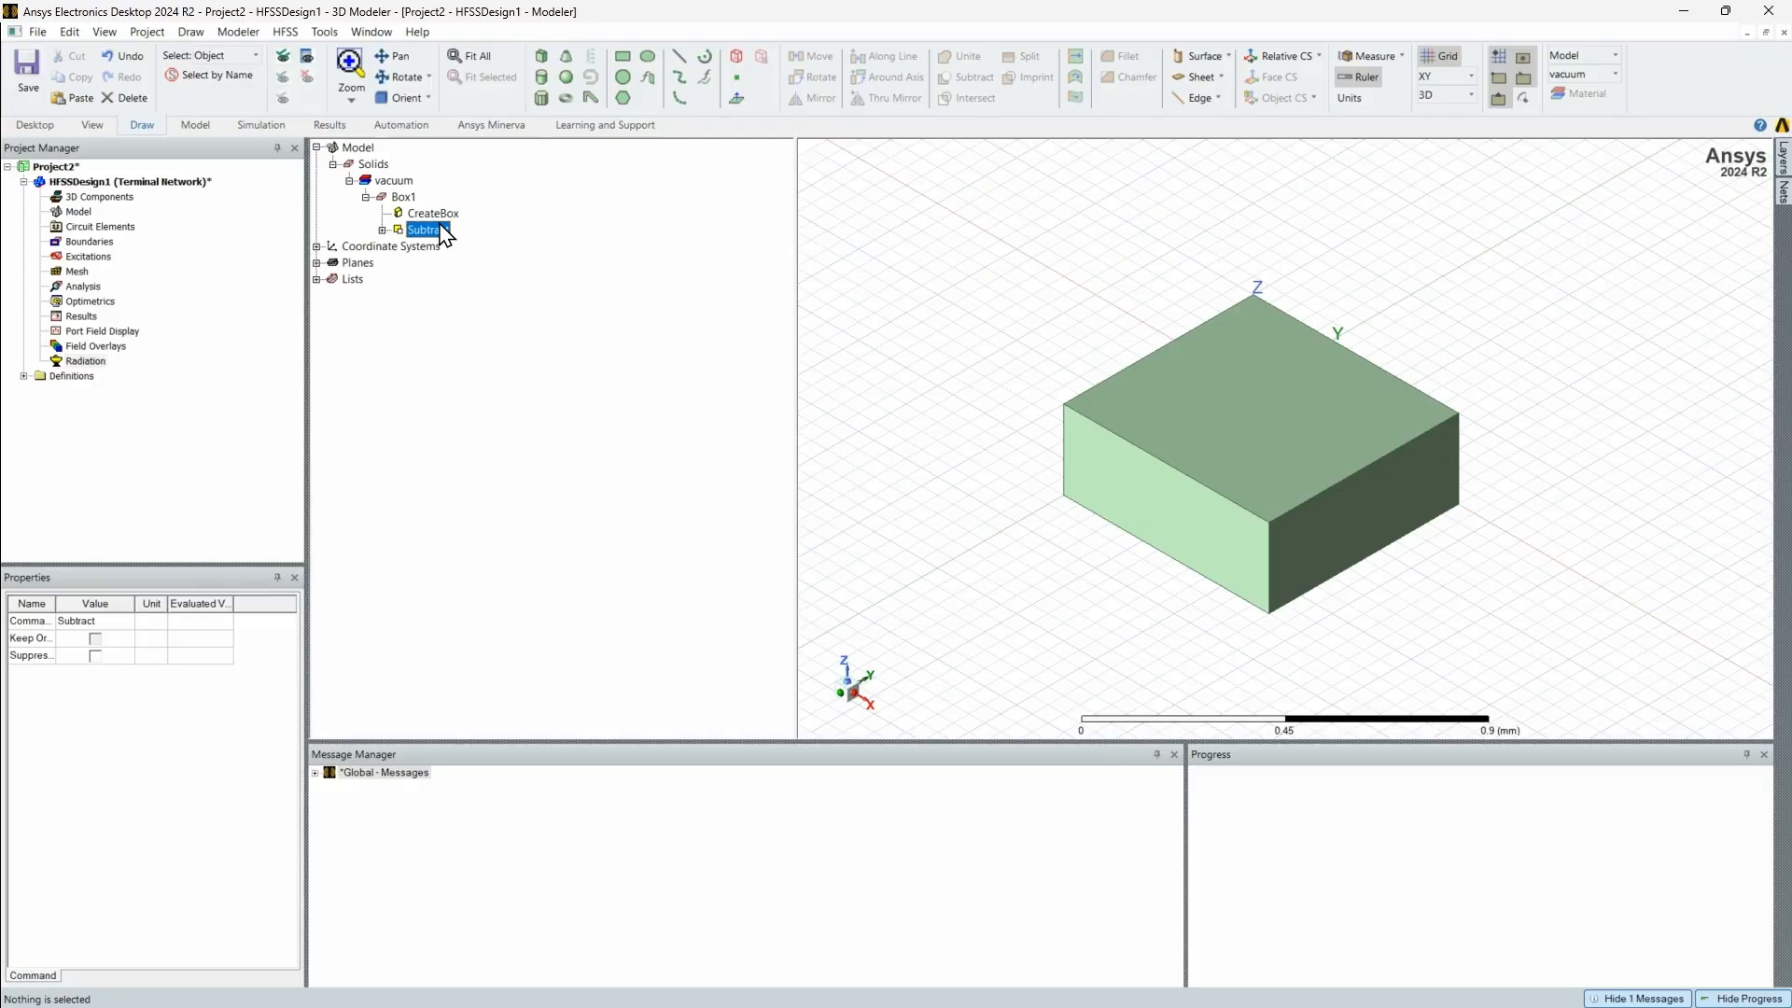
pyautogui.press('Delete')
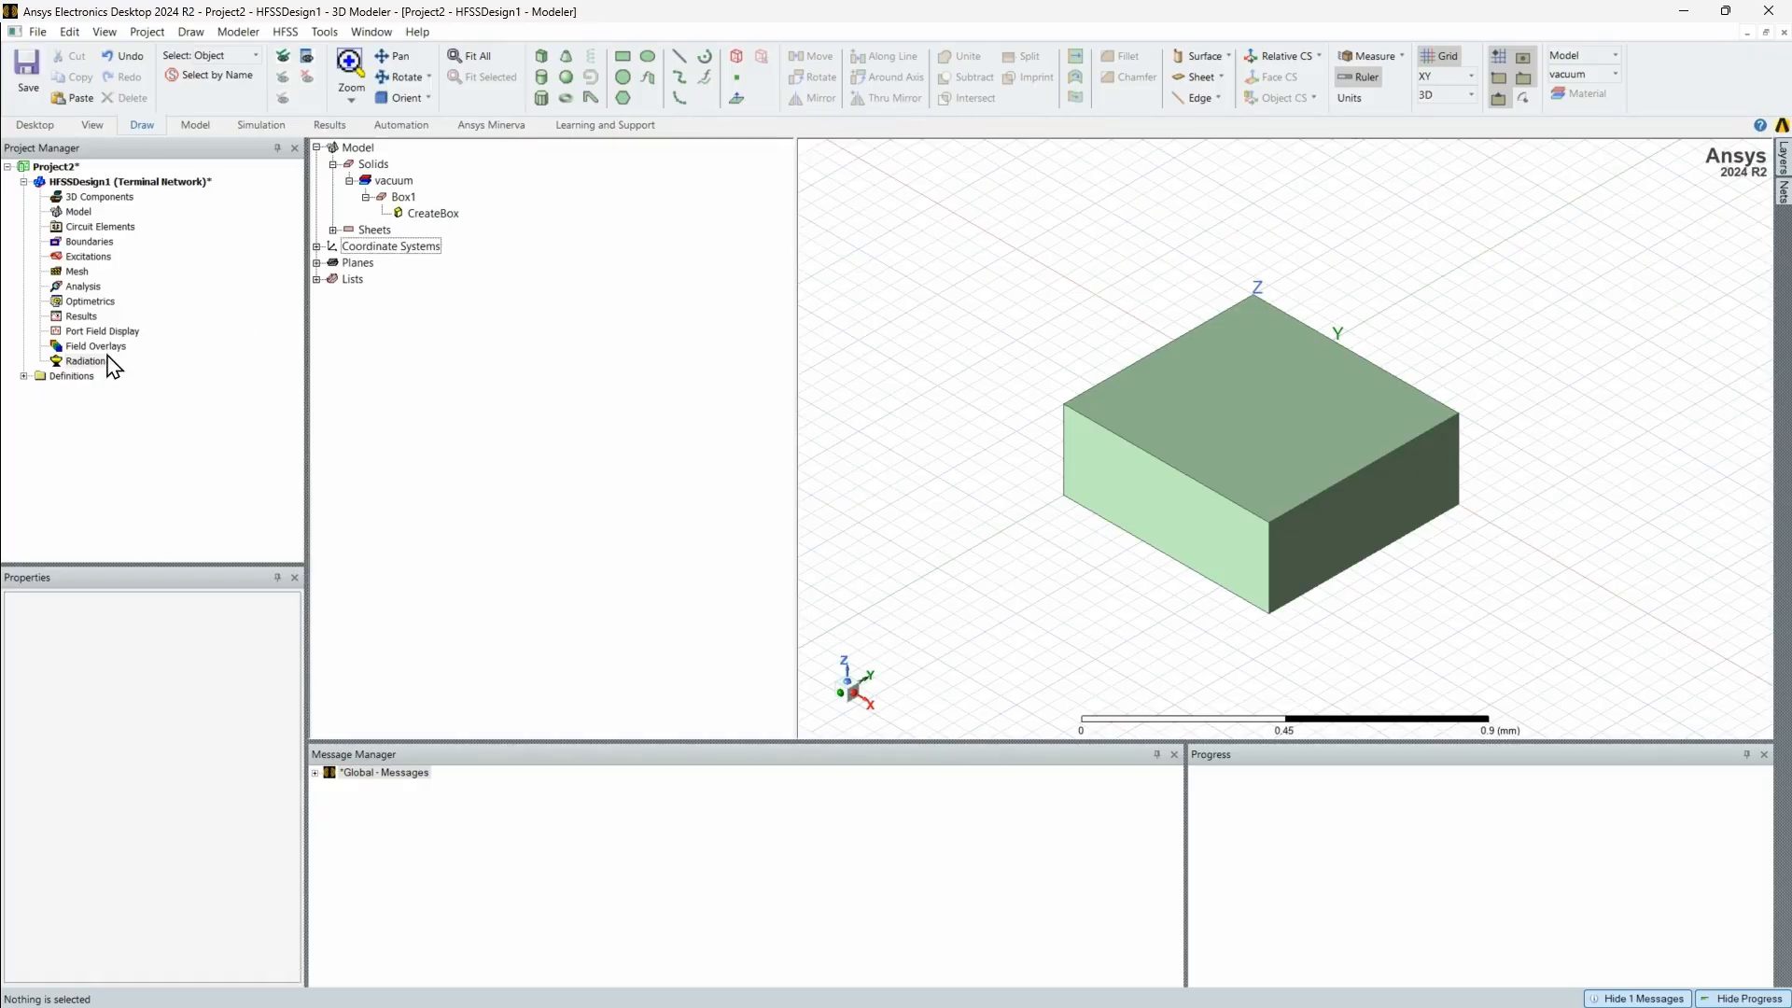
# Step: Examine the attributes of Box1 and the CreateBox parameters, temporarily widening the Properties window
pyautogui.click(393, 180)
pyautogui.click(403, 196)
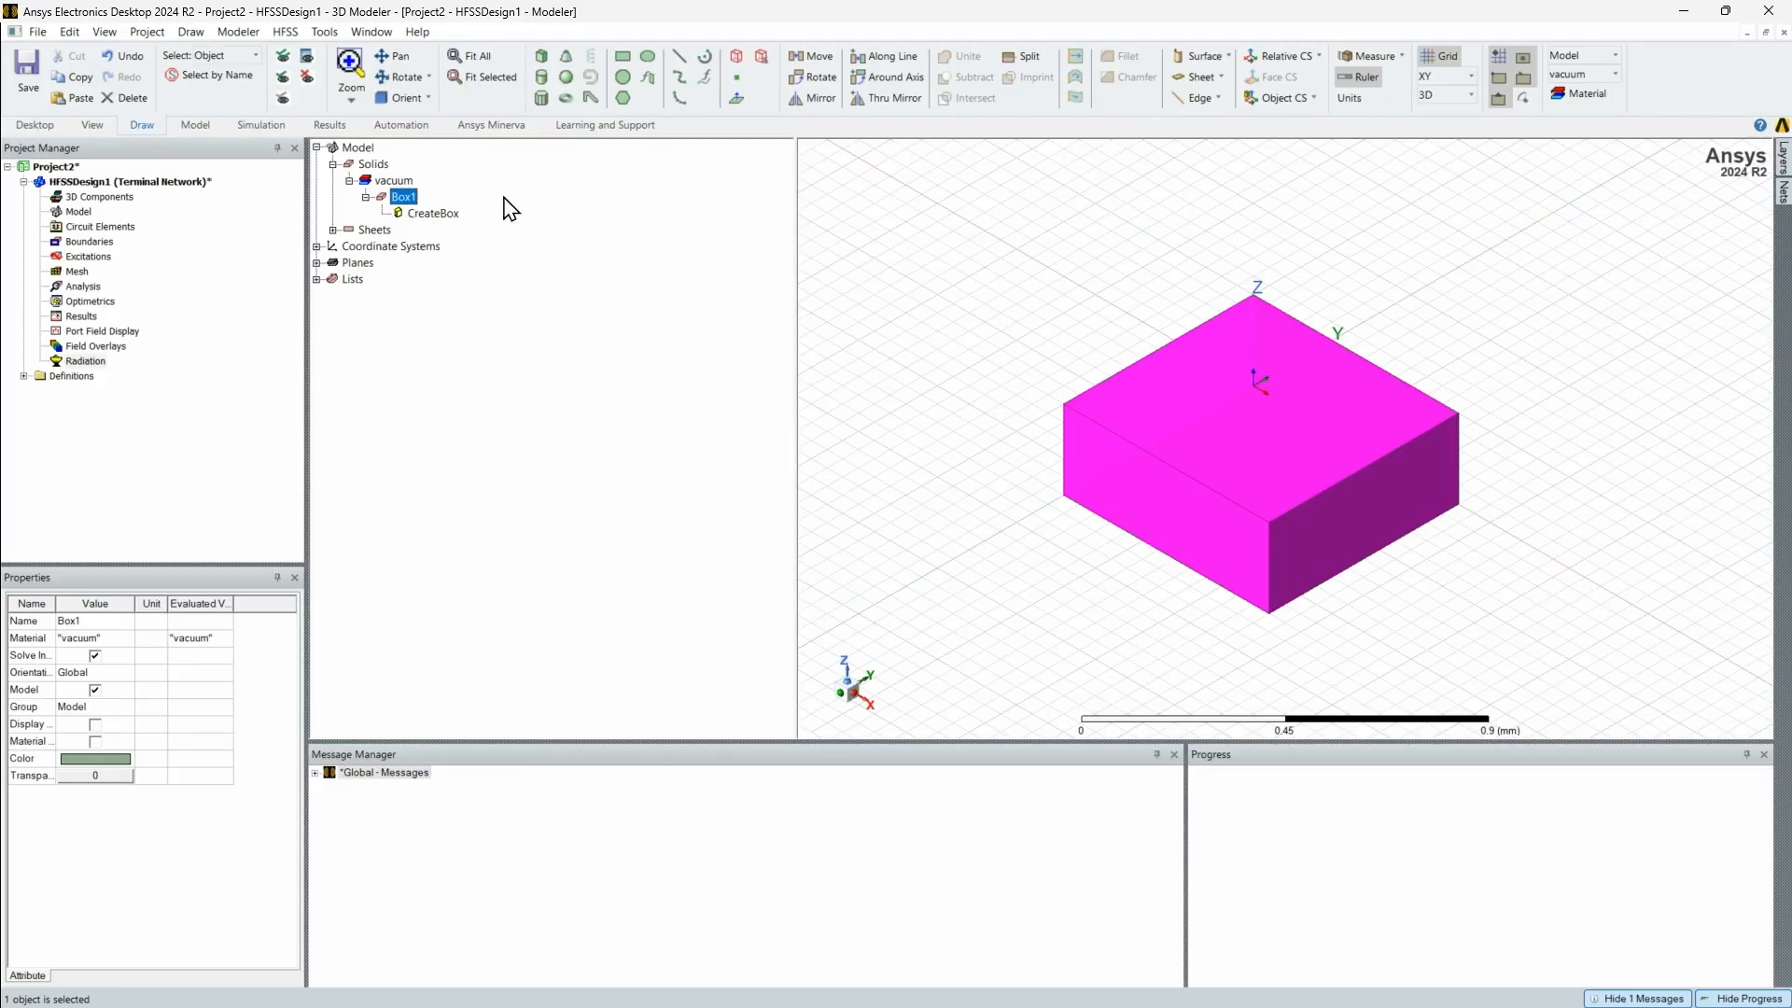
pyautogui.click(451, 218)
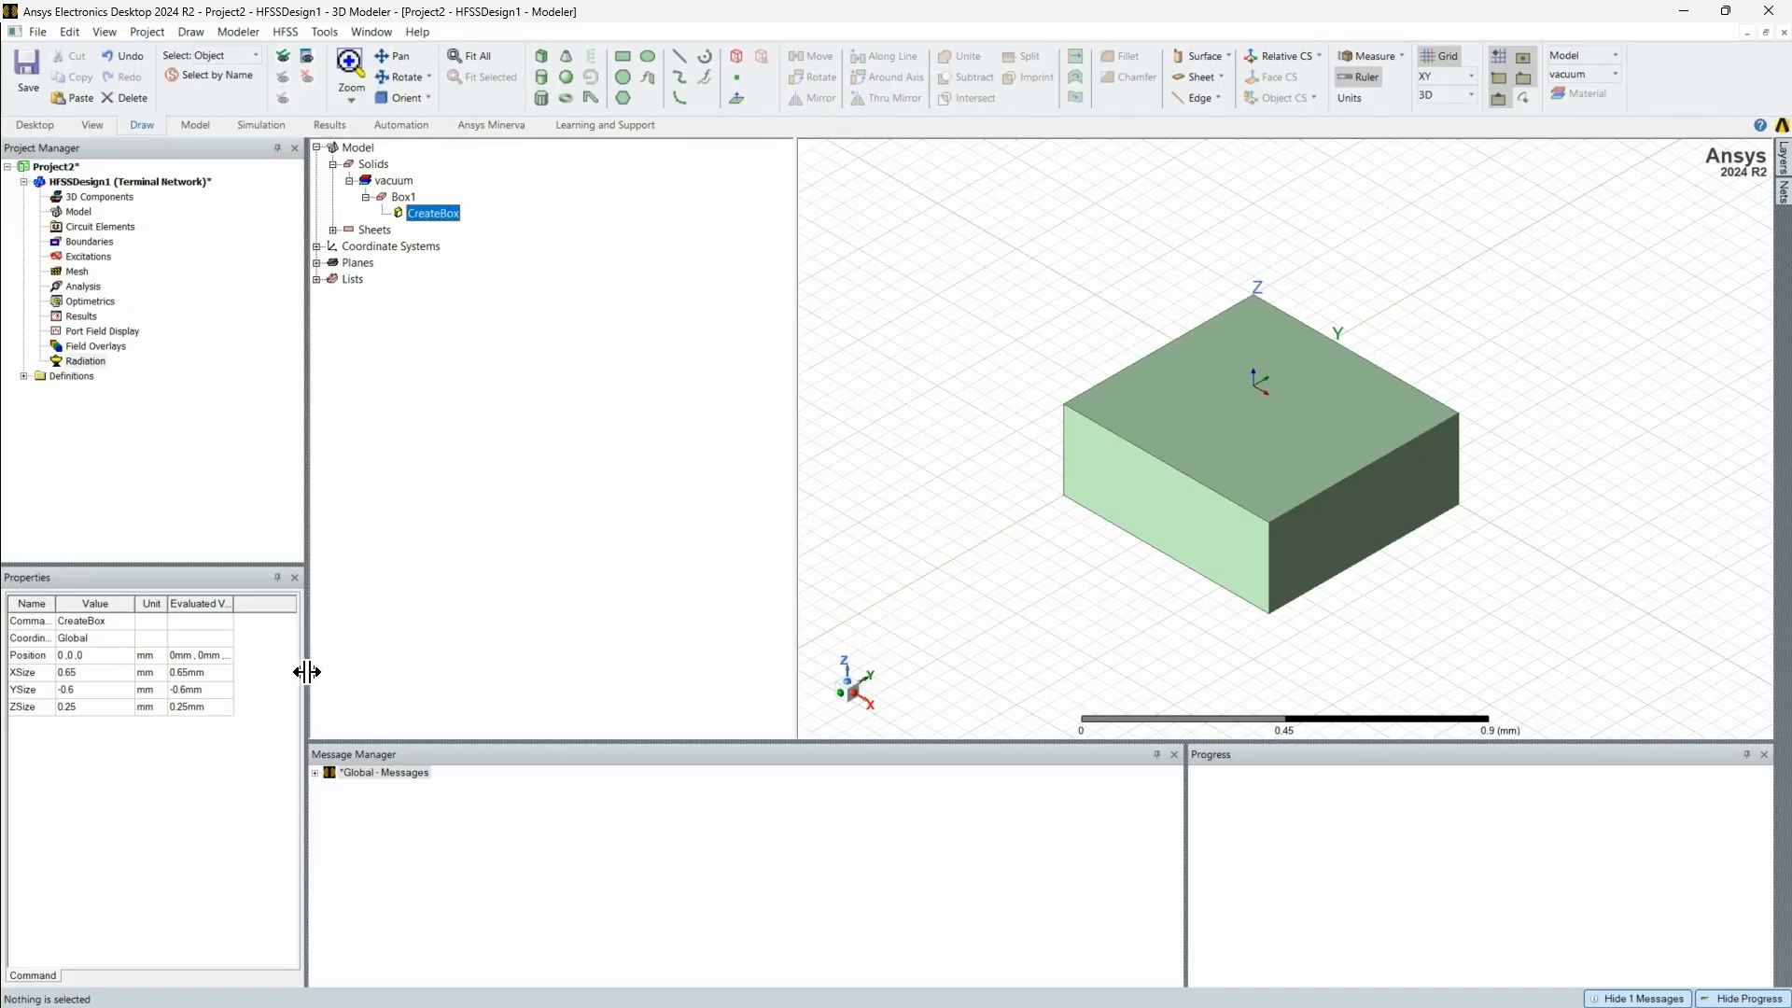
pyautogui.moveTo(305, 672); pyautogui.dragTo(484, 670)
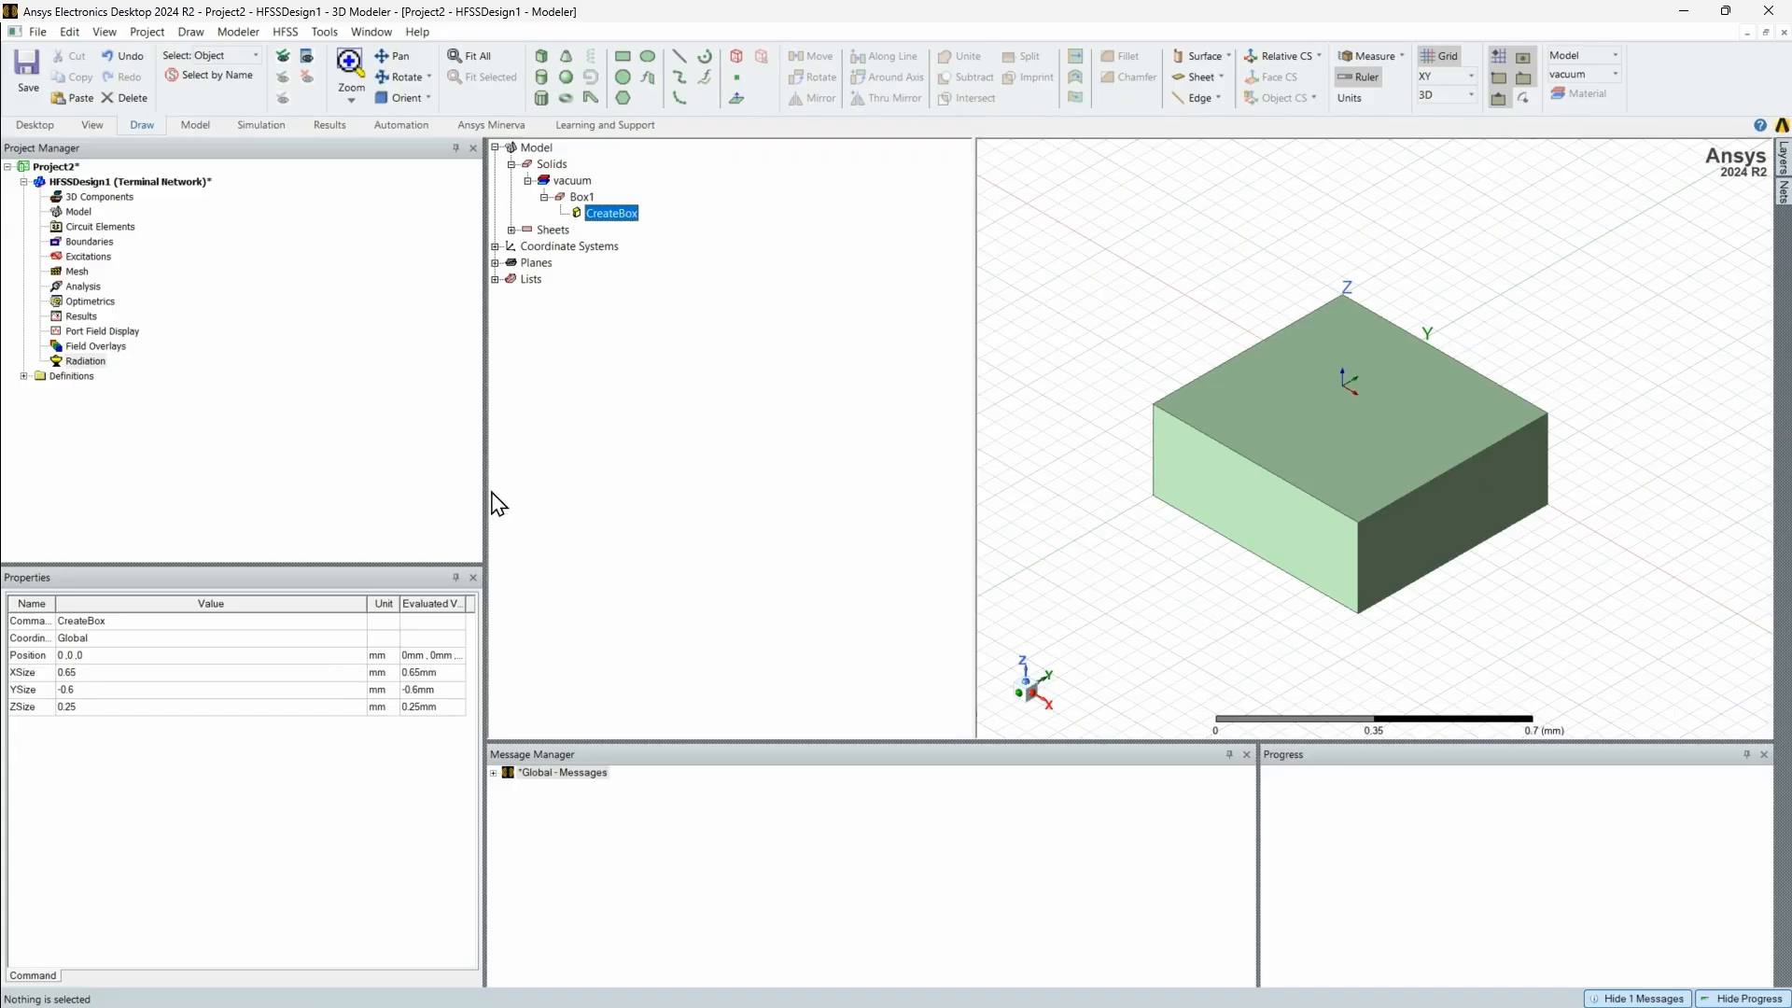
pyautogui.moveTo(482, 472); pyautogui.dragTo(320, 464)
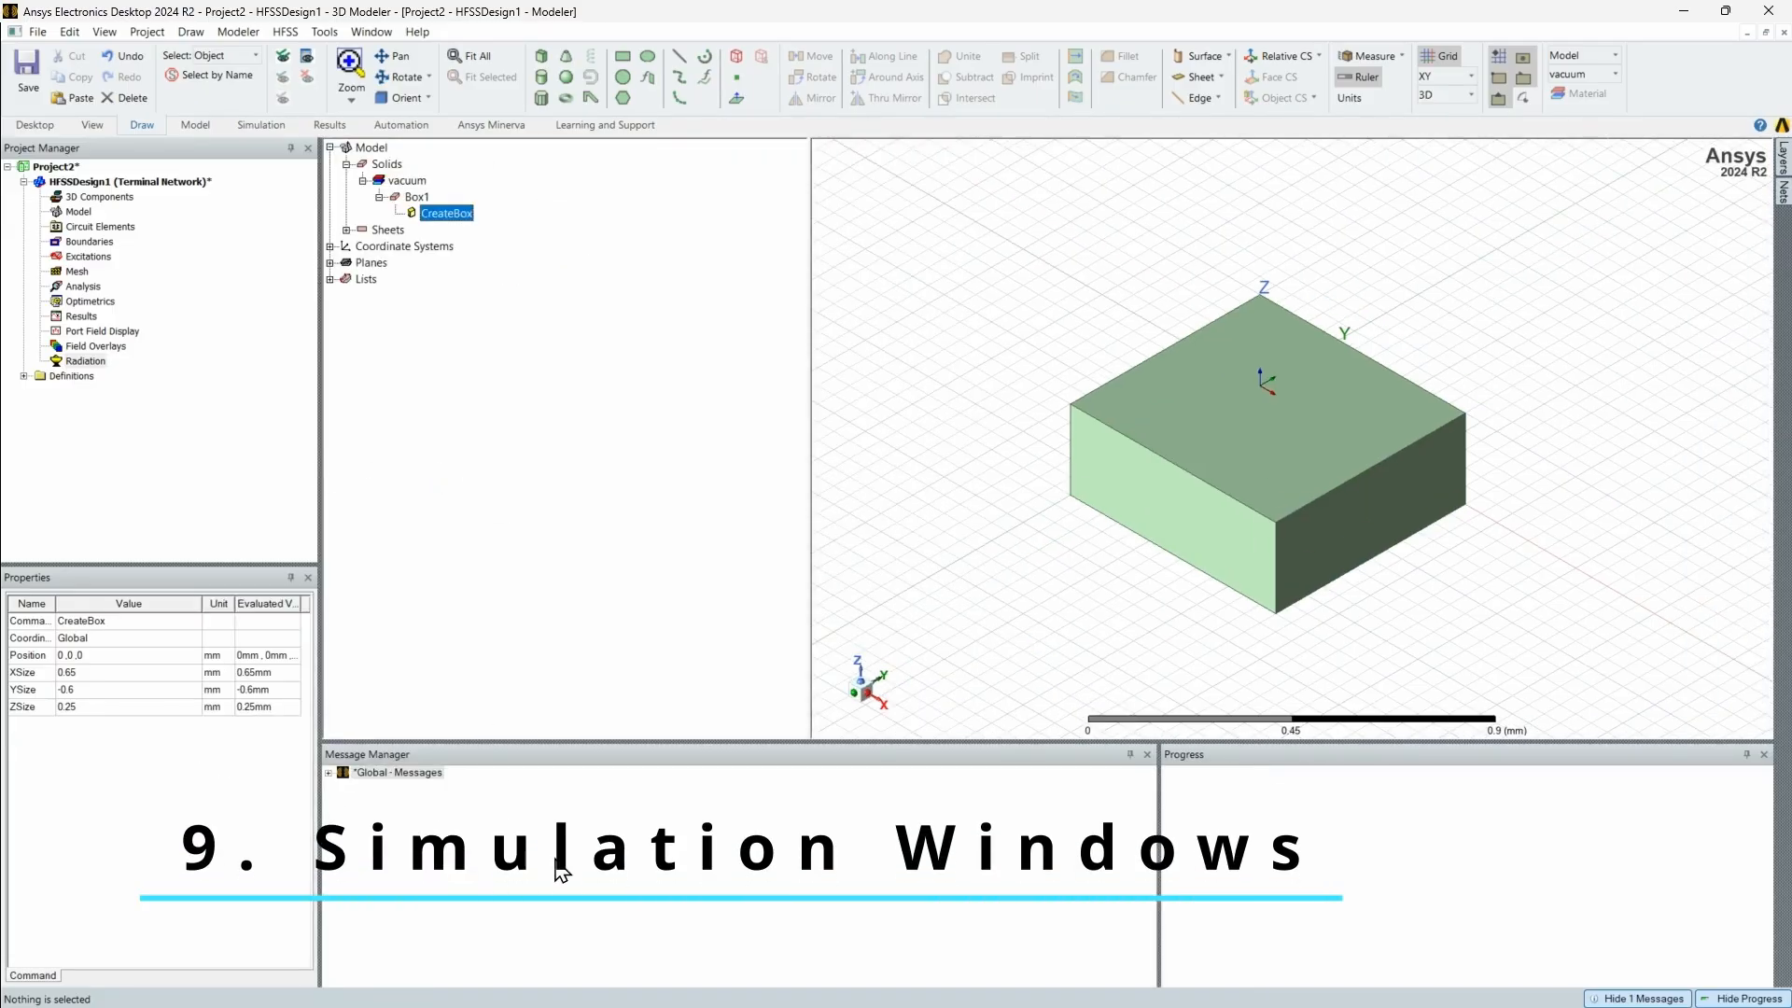
# Step: Enlarge the Message Manager and Progress windows by raising their upper boundary
pyautogui.click(553, 827)
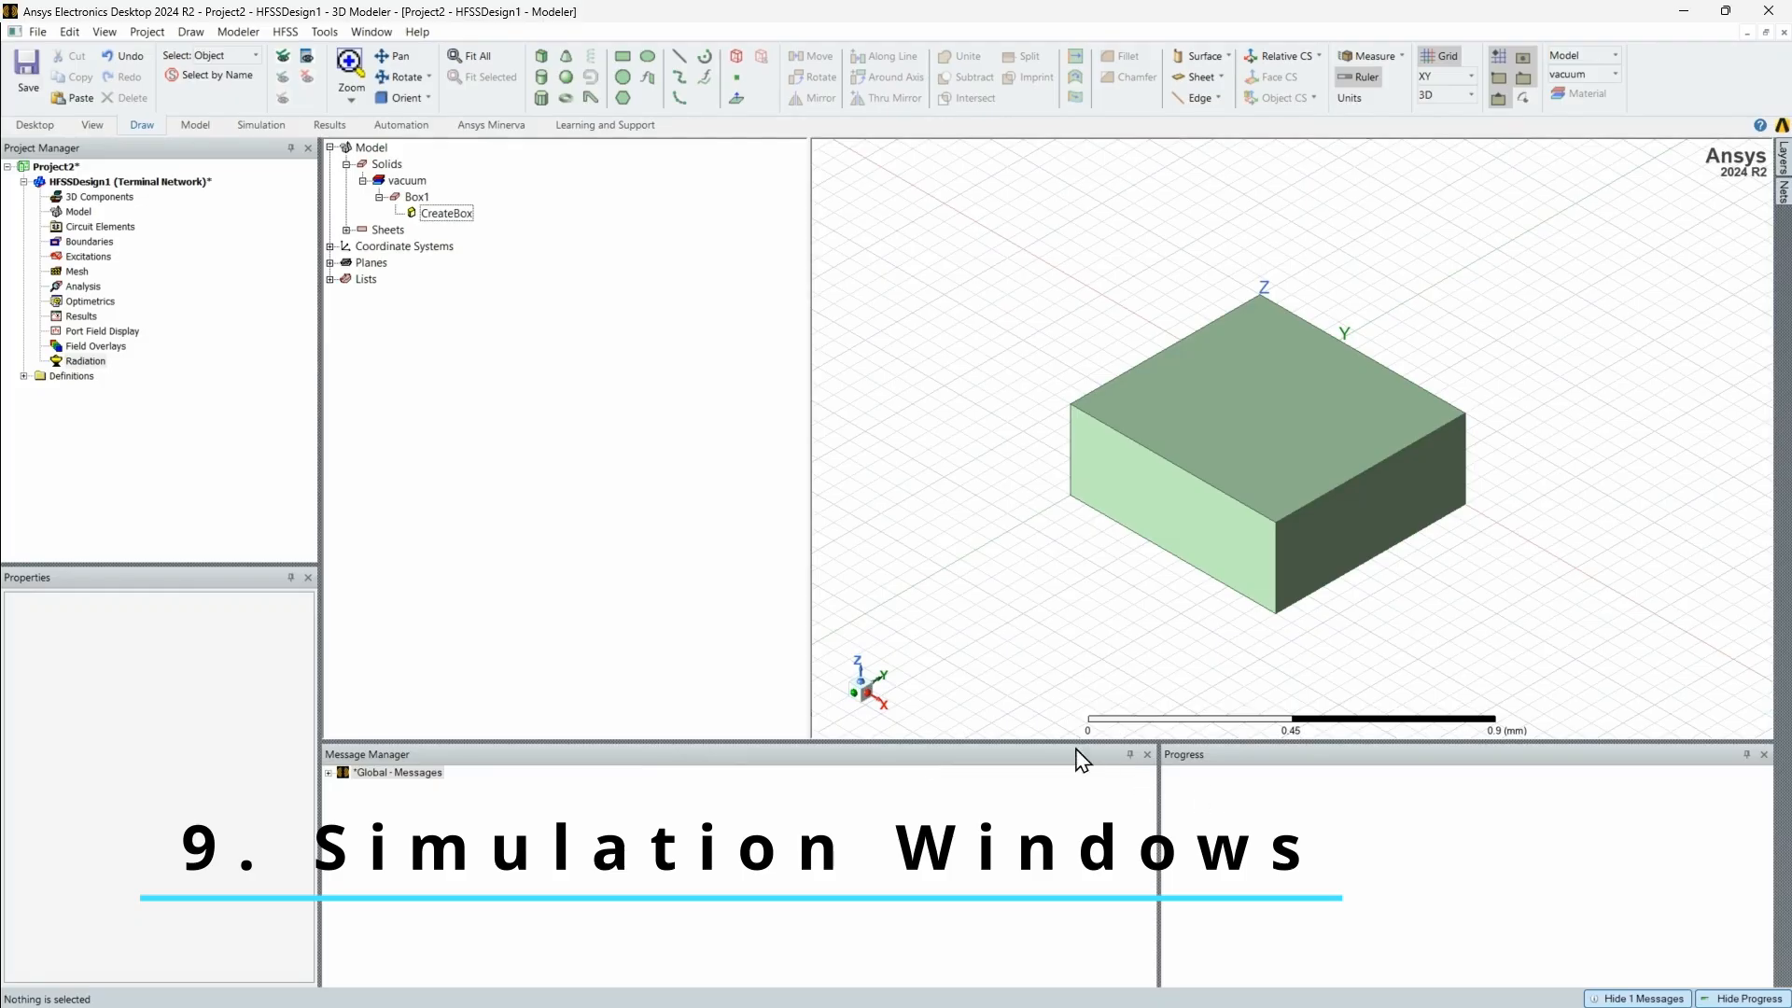
pyautogui.moveTo(1089, 740); pyautogui.dragTo(1084, 689)
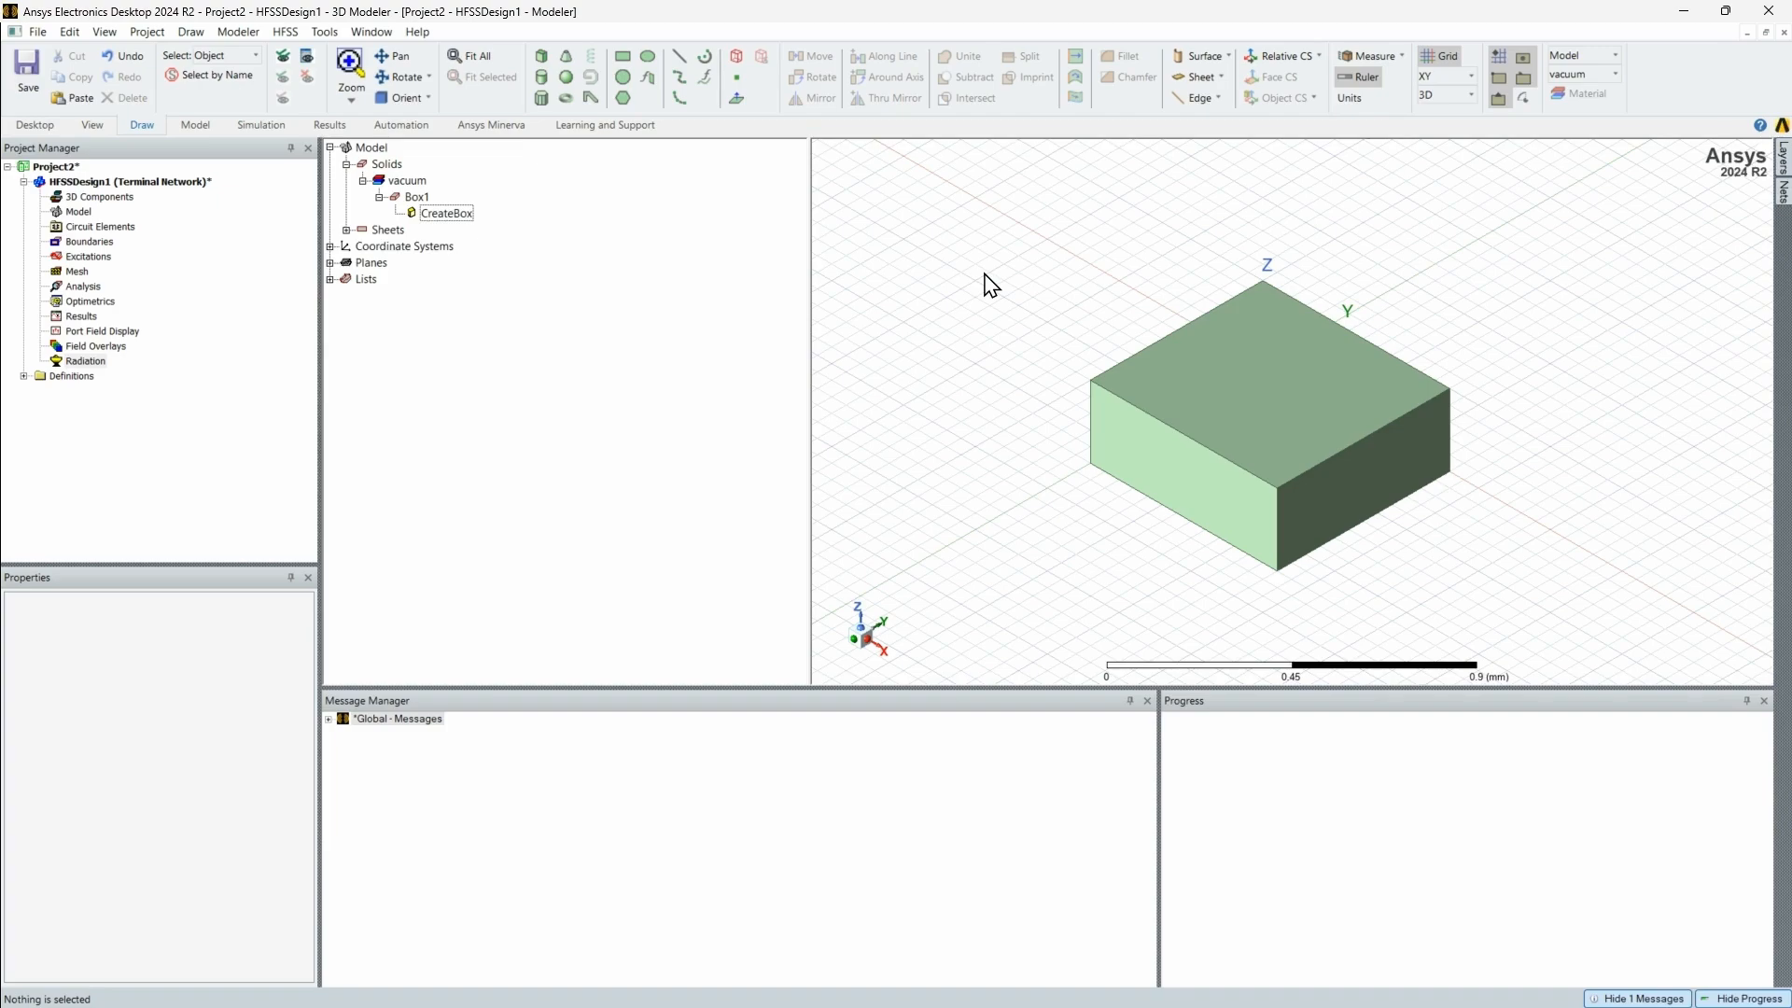
pyautogui.scroll(1, 845, 360)
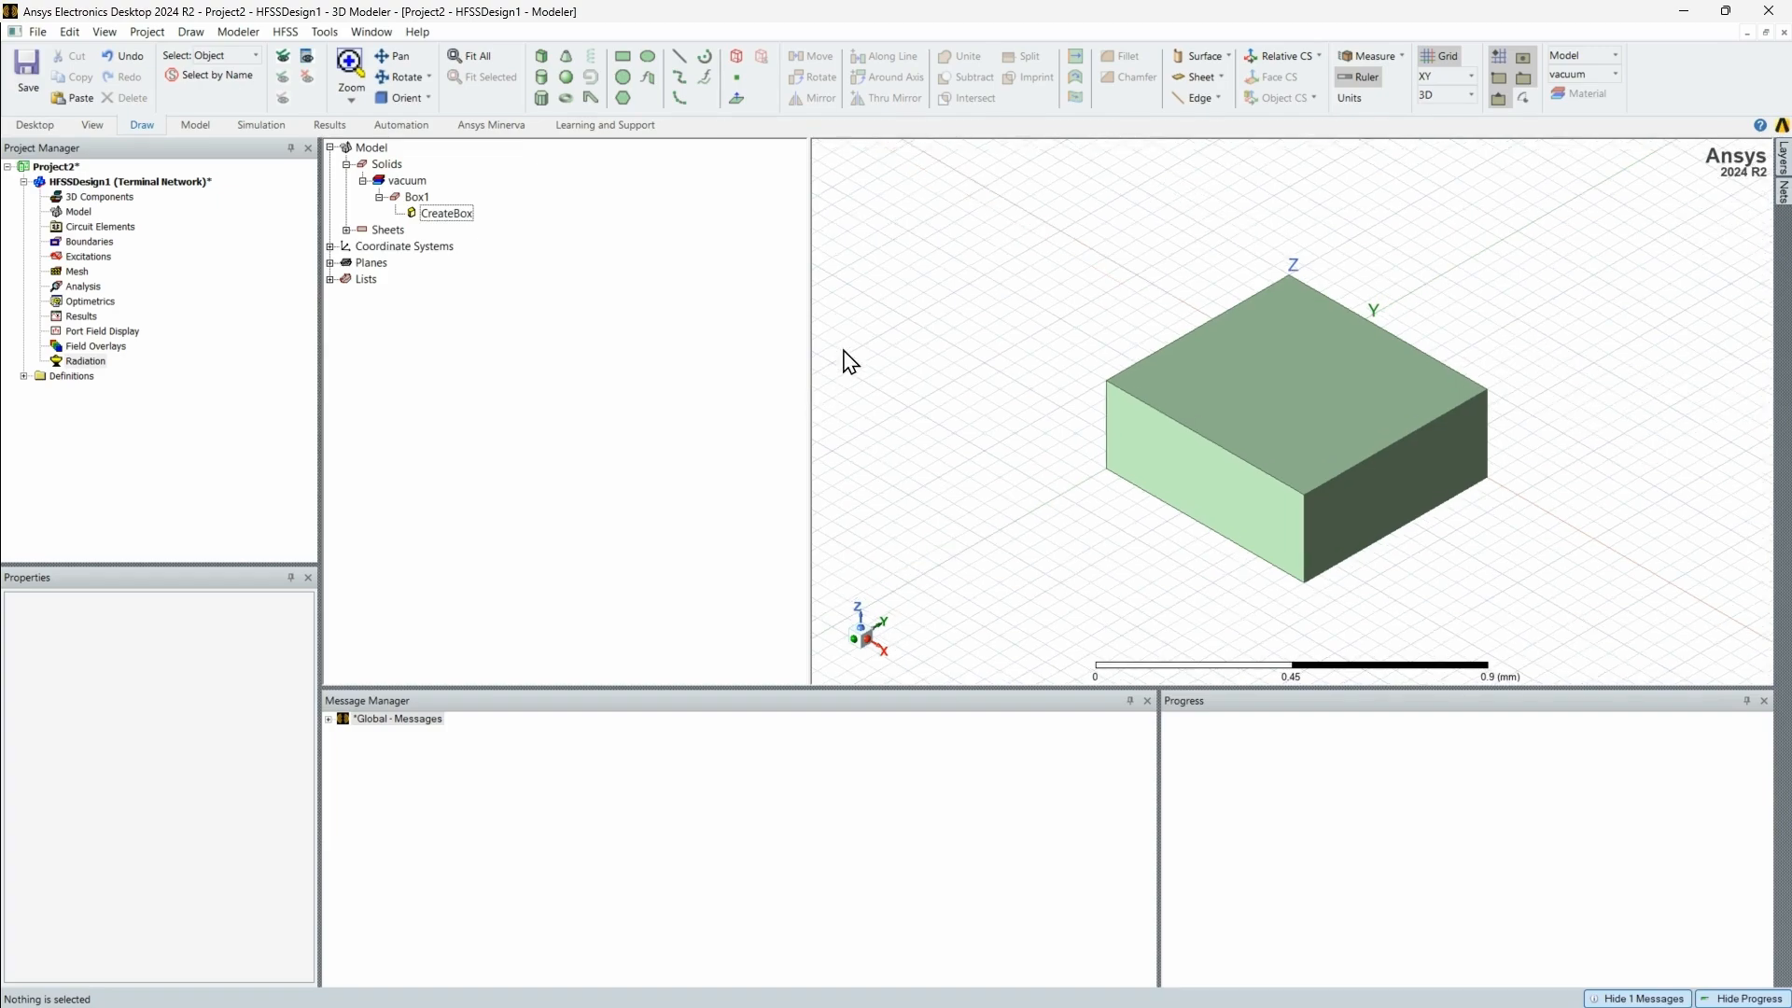
pyautogui.scroll(-3, 1346, 325)
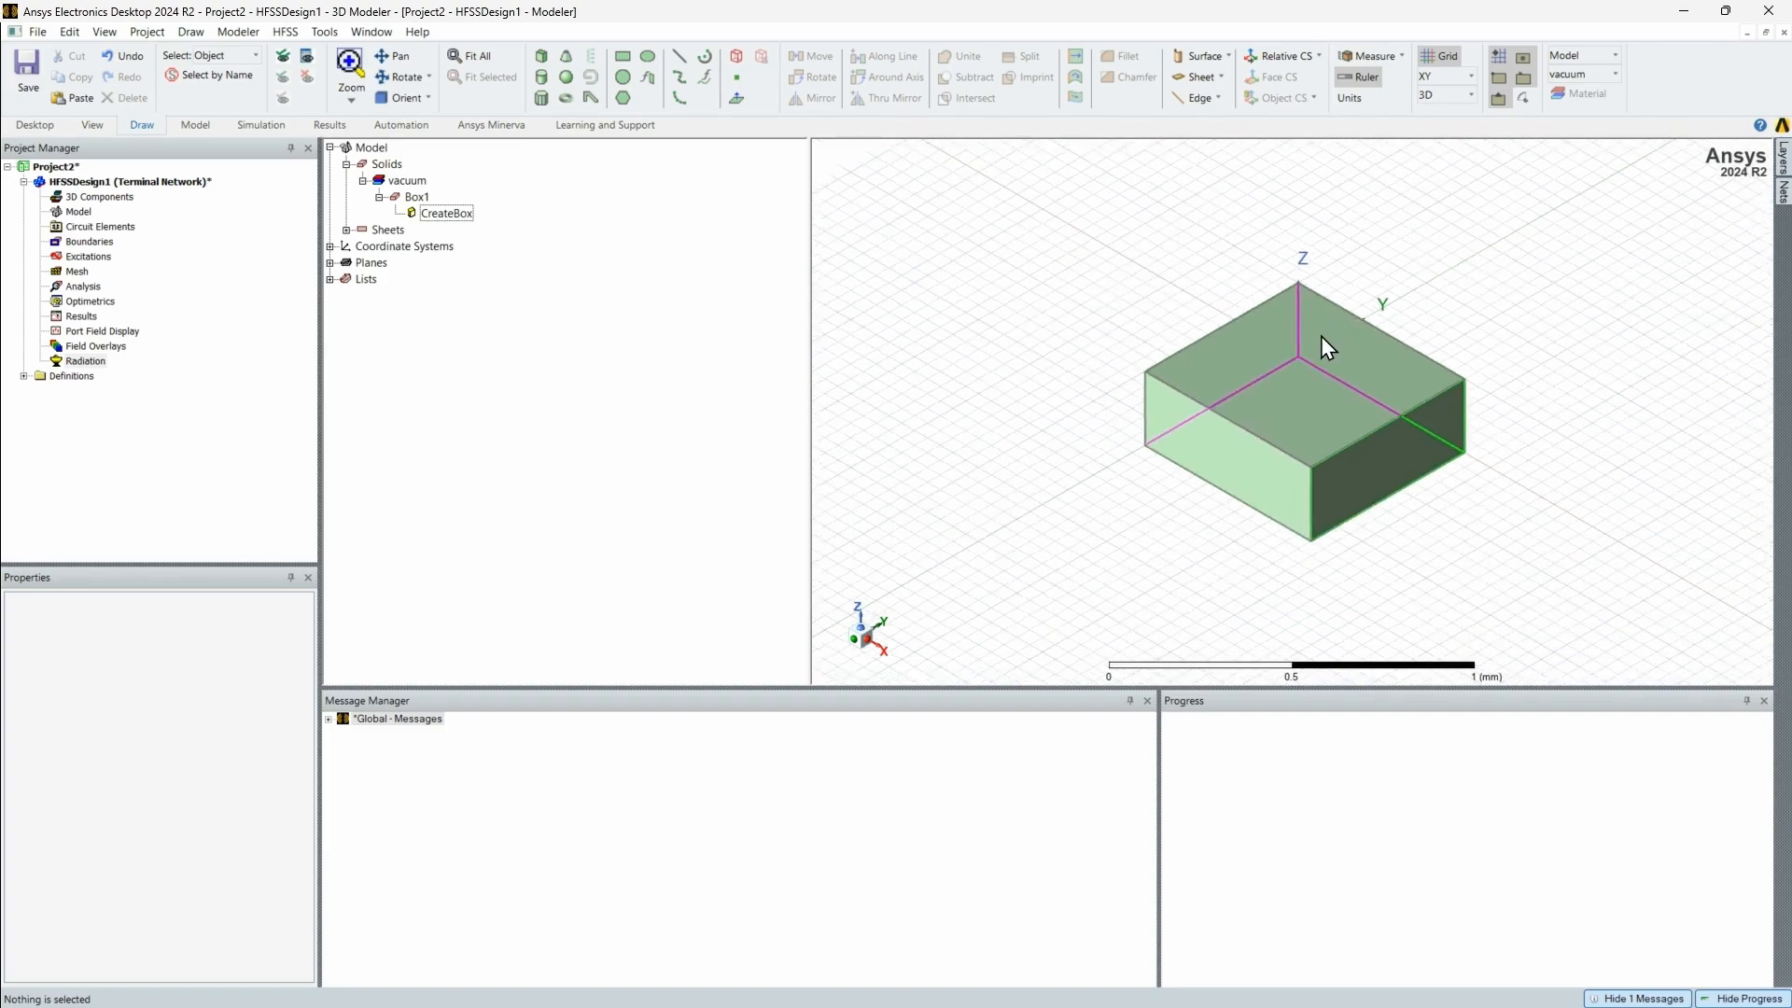
pyautogui.scroll(1, 1311, 328)
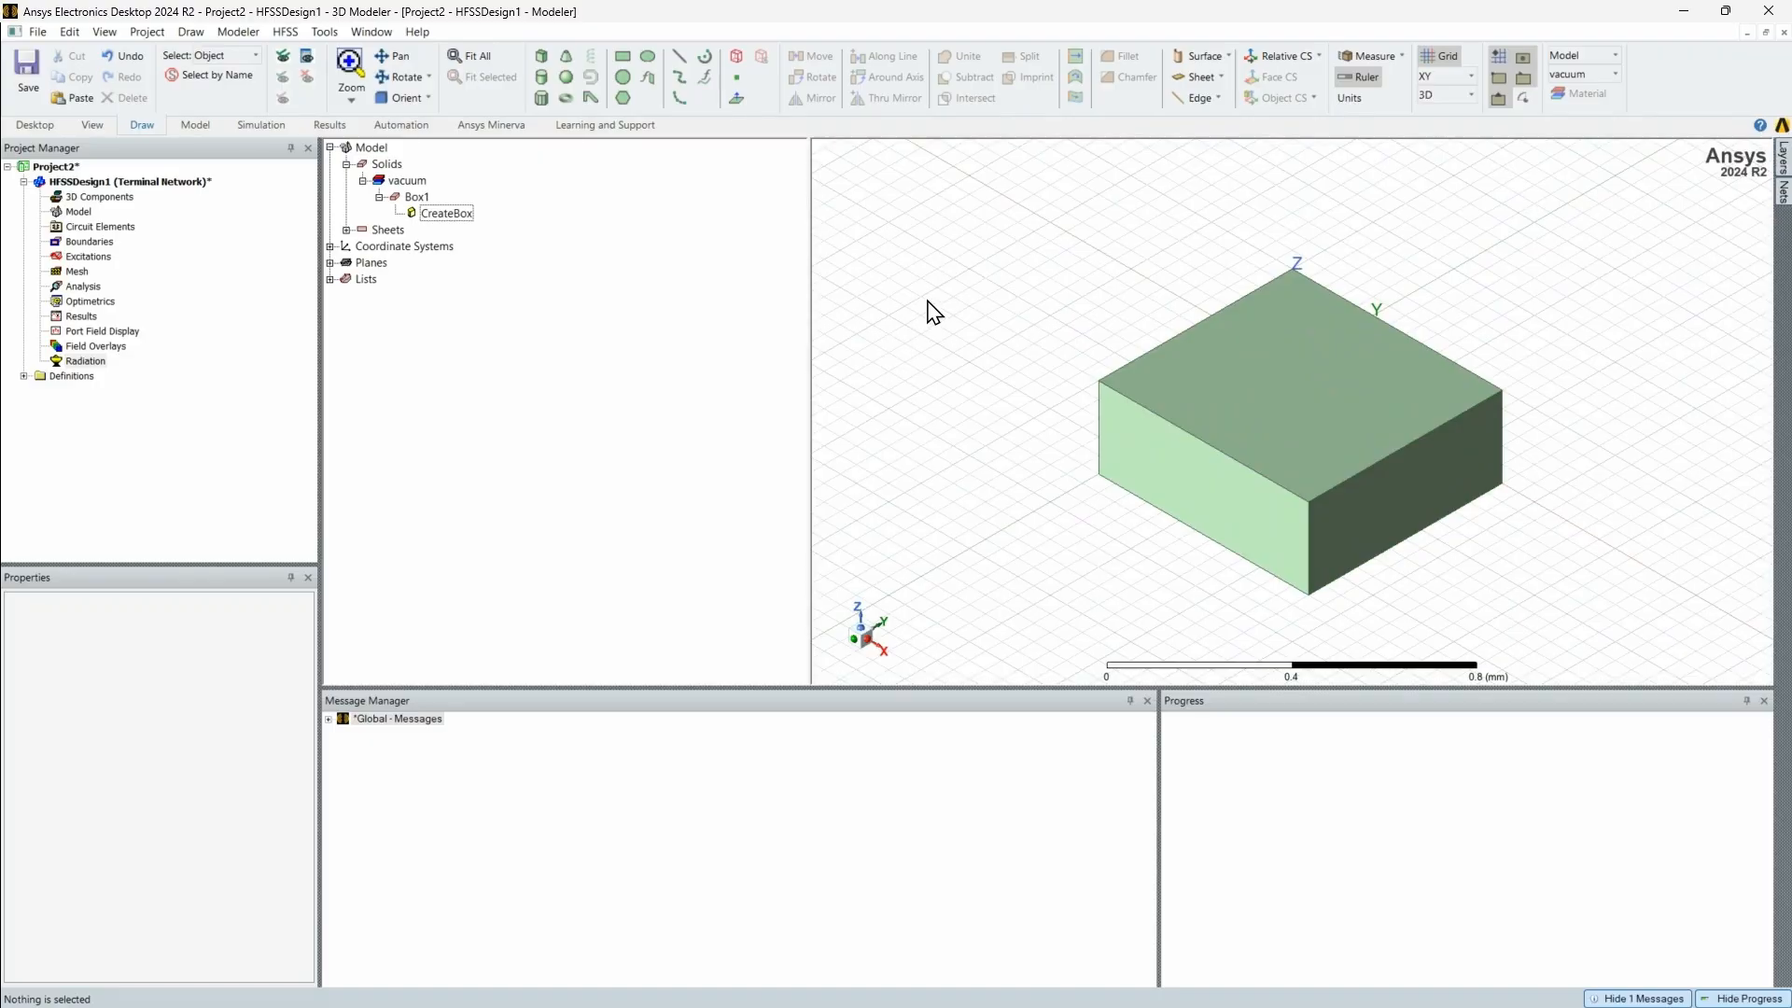